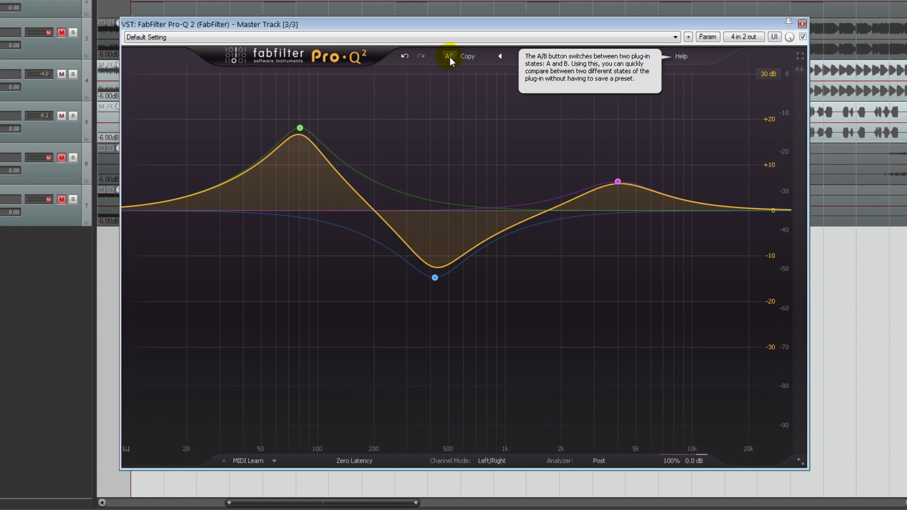
- Compare the plug-in's A and B states by switching repeatedly between the three-band curve and the flat one, ending on the three-band curve
{"action": "left_click", "coordinate": [450, 57]}
{"action": "left_click", "coordinate": [449, 58]}
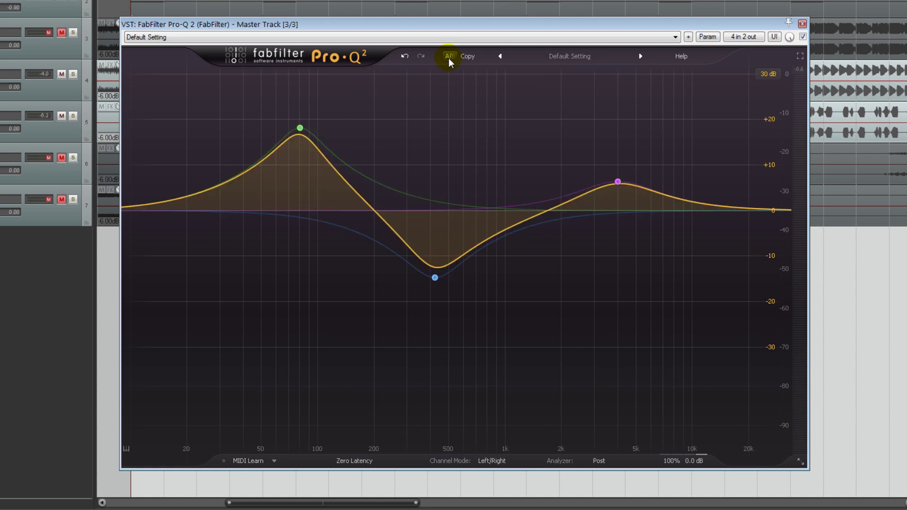
{"action": "left_click", "coordinate": [449, 58]}
{"action": "left_click", "coordinate": [449, 58]}
{"action": "left_click", "coordinate": [449, 58]}
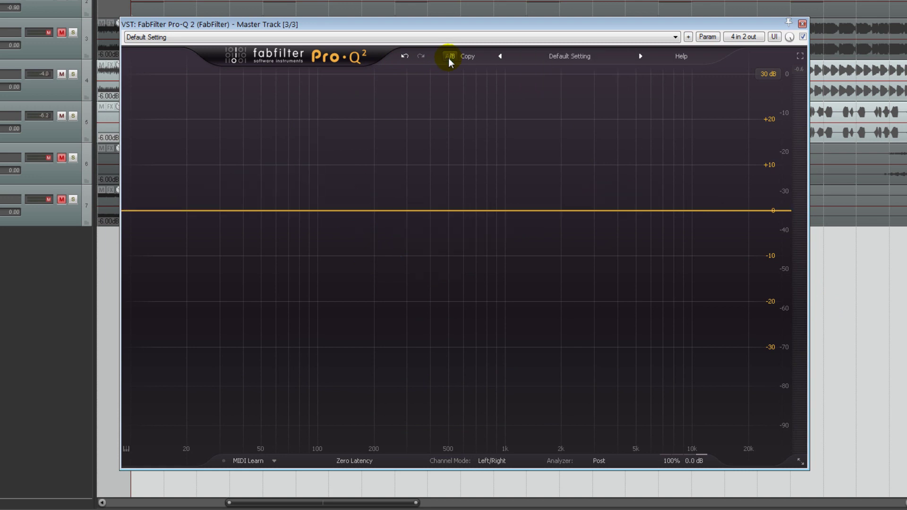
{"action": "left_click", "coordinate": [449, 58]}
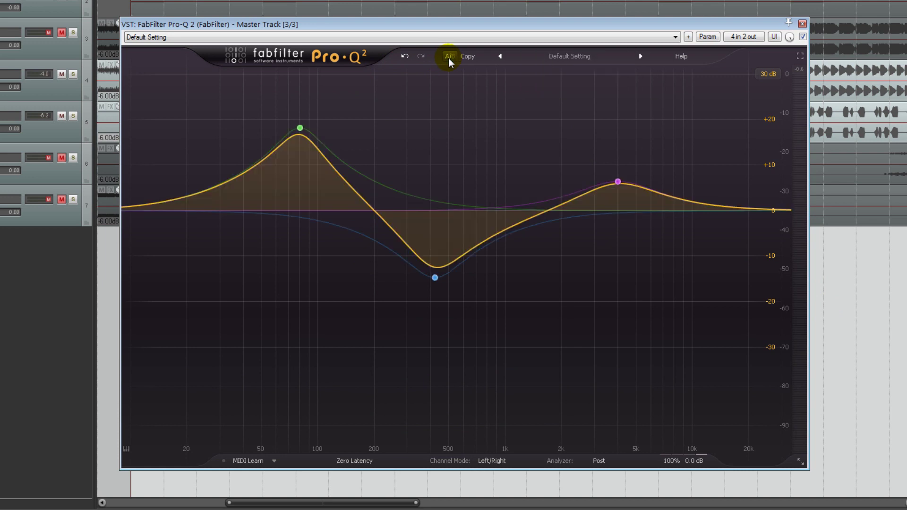
{"action": "left_click", "coordinate": [450, 59]}
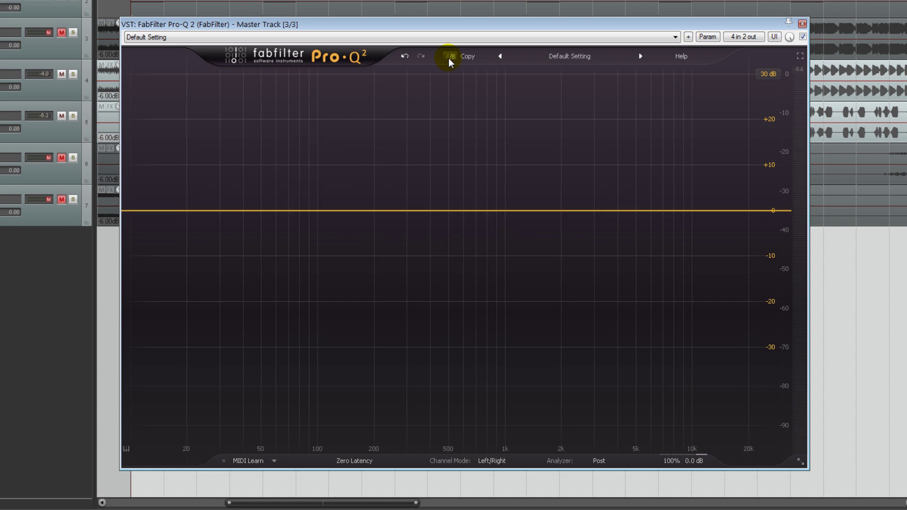
{"action": "left_click", "coordinate": [450, 59]}
- Add a bell cut of about -9 dB near 1.6 kHz and expand the equalizer to full screen
{"action": "left_click_drag", "start_coordinate": [517, 165], "coordinate": [545, 250]}
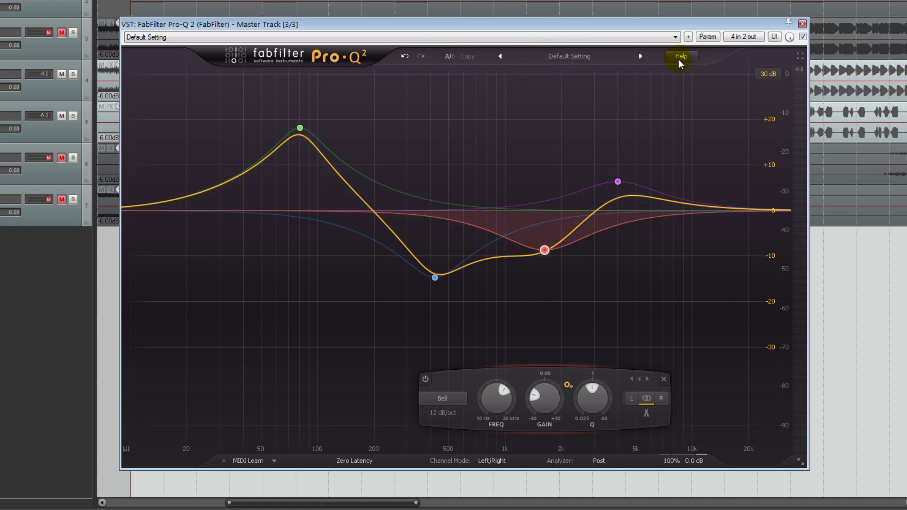
{"action": "left_click", "coordinate": [800, 56]}
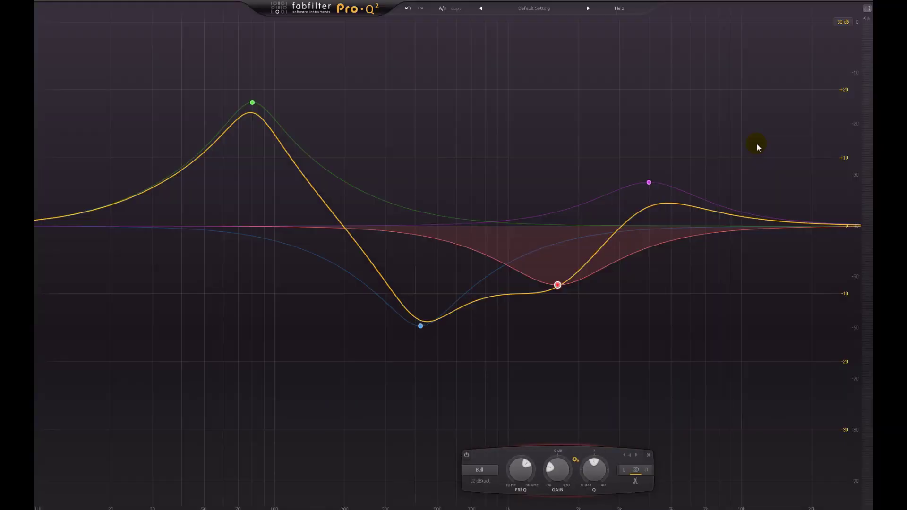
- Start playback and delete all the EQ bands
{"action": "key", "text": "space"}
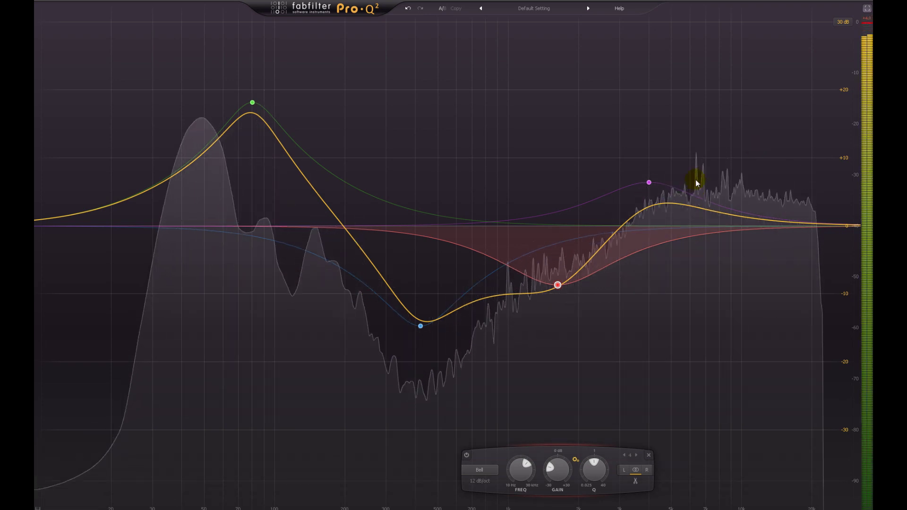
{"action": "left_click_drag", "start_coordinate": [720, 101], "coordinate": [420, 332]}
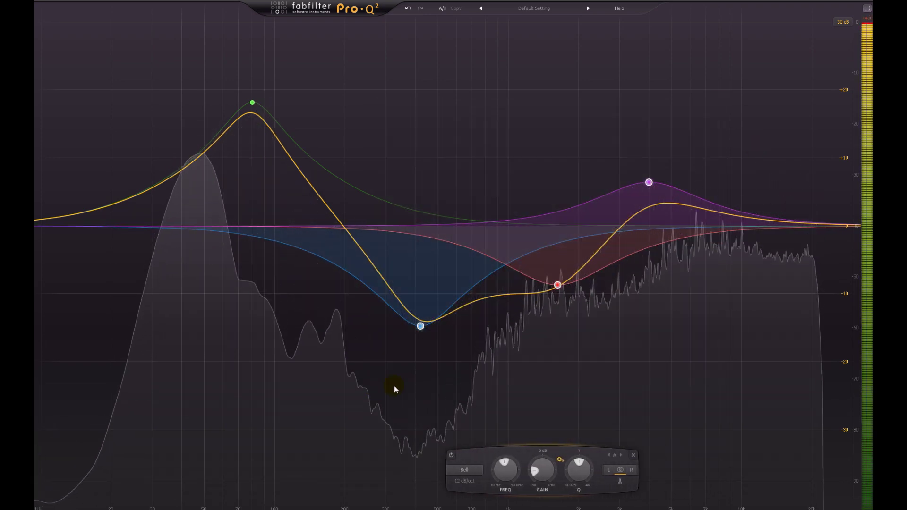
{"action": "left_click", "coordinate": [634, 455]}
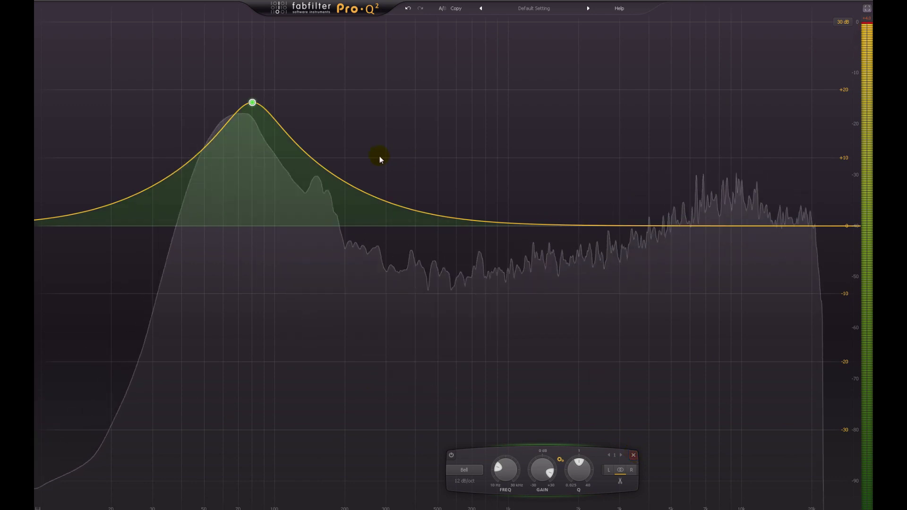
{"action": "mouse_move", "coordinate": [250, 102]}
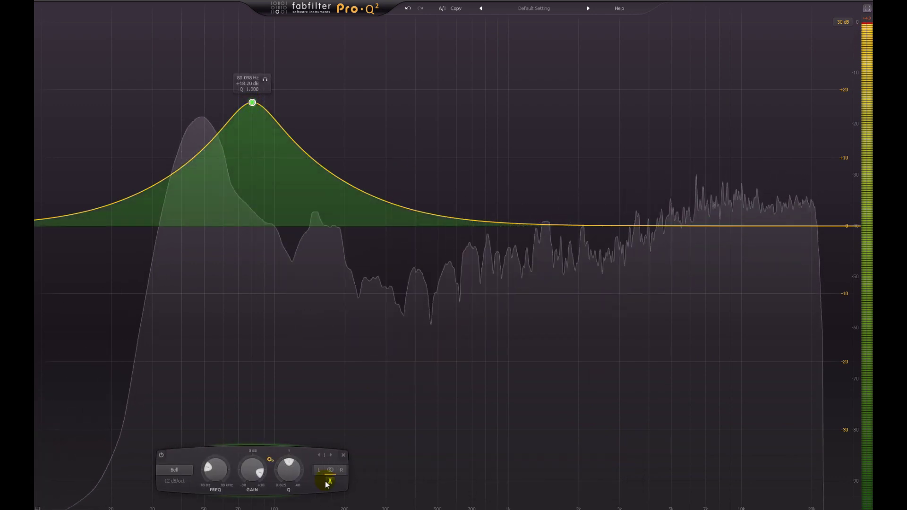
{"action": "left_click", "coordinate": [343, 455]}
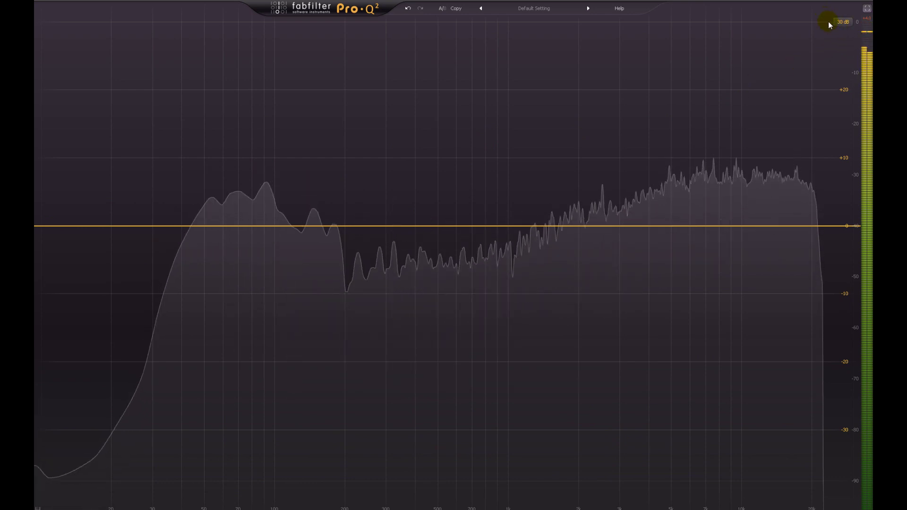
- Switch the EQ display range to 3 dB and back to 30 dB
{"action": "left_click", "coordinate": [841, 22]}
{"action": "left_click", "coordinate": [842, 32]}
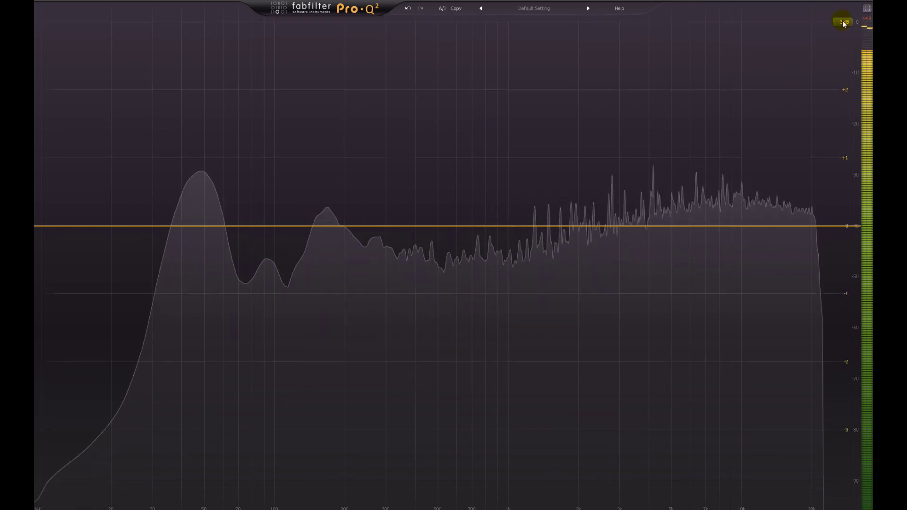
{"action": "left_click", "coordinate": [843, 21]}
{"action": "left_click", "coordinate": [844, 62]}
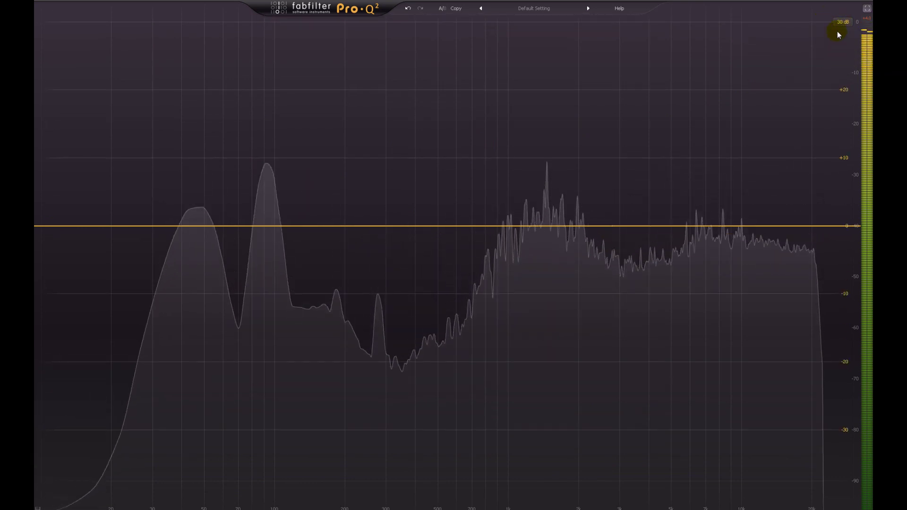
- Set the display range to 3 dB and add bells of about +0.5 dB at 123 Hz, -0.4 dB at 859 Hz and +0.4 dB at 6 kHz
{"action": "left_click", "coordinate": [843, 21]}
{"action": "left_click", "coordinate": [841, 32]}
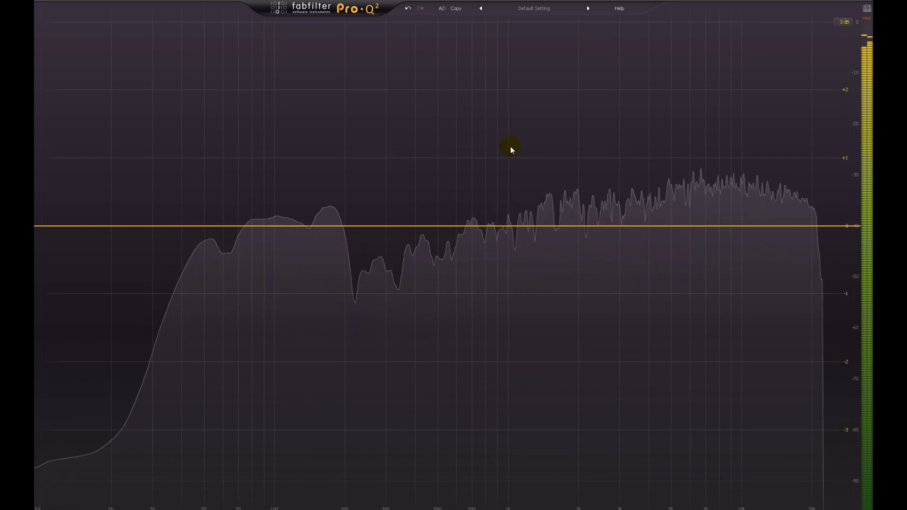
{"action": "double_click", "coordinate": [296, 190]}
{"action": "double_click", "coordinate": [492, 252]}
{"action": "double_click", "coordinate": [690, 200]}
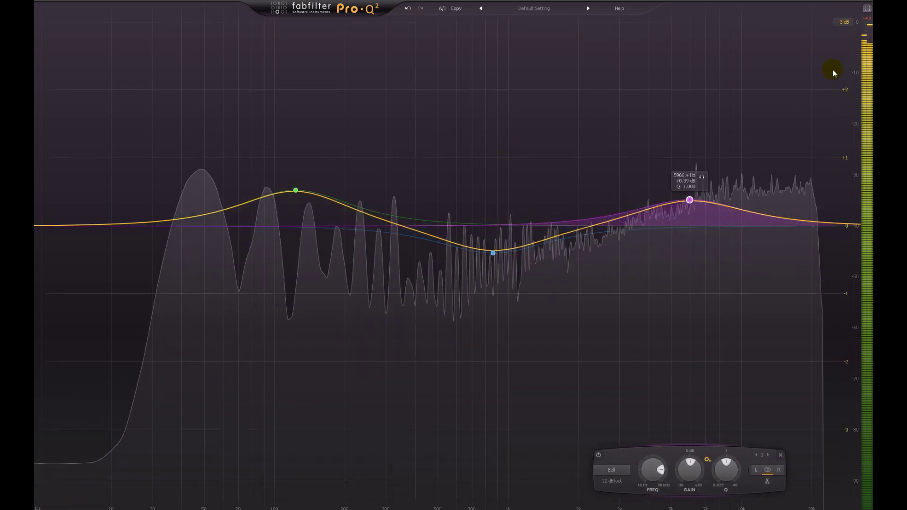
- Set the EQ display range to 6 dB and then to 12 dB
{"action": "left_click", "coordinate": [844, 22]}
{"action": "left_click", "coordinate": [841, 42]}
{"action": "left_click", "coordinate": [844, 22]}
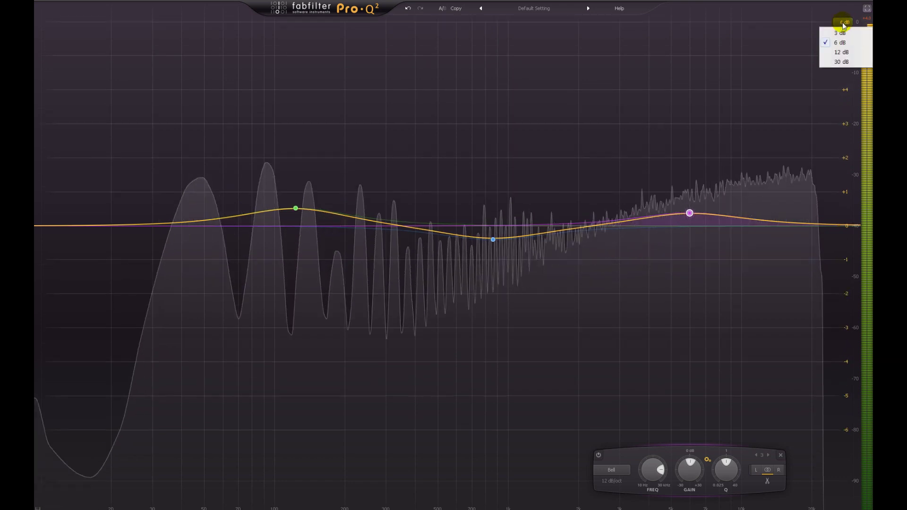
{"action": "left_click", "coordinate": [844, 52]}
- Add four bells: about +6.4 dB near 470 Hz, -2.4 dB near 1.8 kHz, +2.8 dB near 4 kHz and -1.8 dB near 97 Hz
{"action": "double_click", "coordinate": [430, 117]}
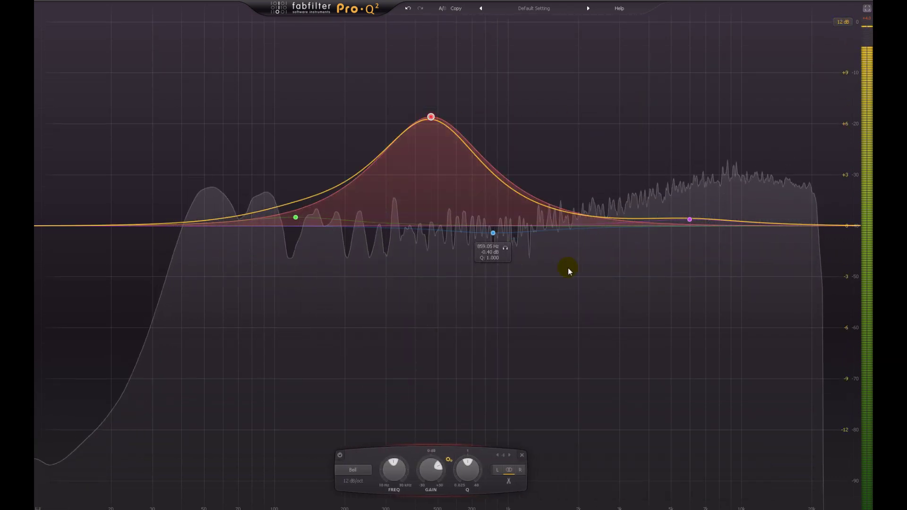
{"action": "double_click", "coordinate": [568, 267]}
{"action": "double_click", "coordinate": [649, 179]}
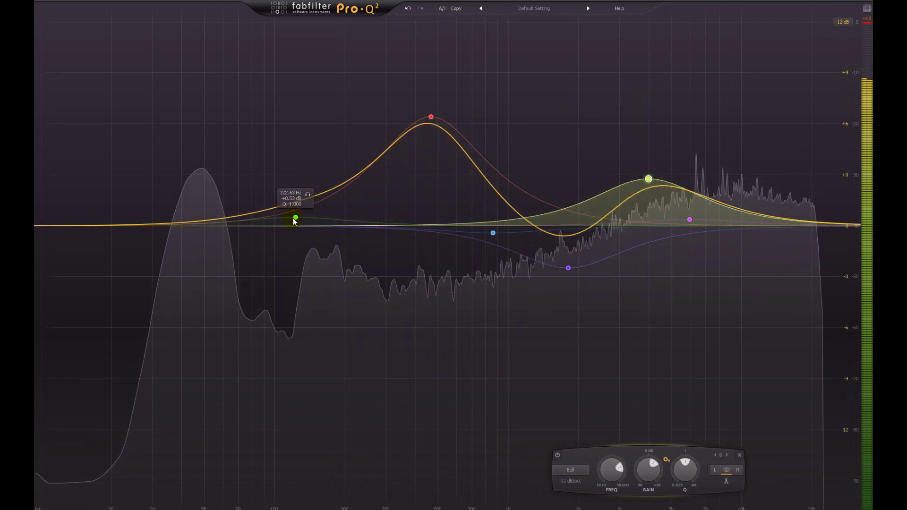
{"action": "double_click", "coordinate": [272, 257]}
- Set the display range to 30 dB and add bells of about +20 dB near 137 Hz, -15 dB near 800 Hz and +11.4 dB near 2.4 kHz
{"action": "left_click", "coordinate": [842, 24]}
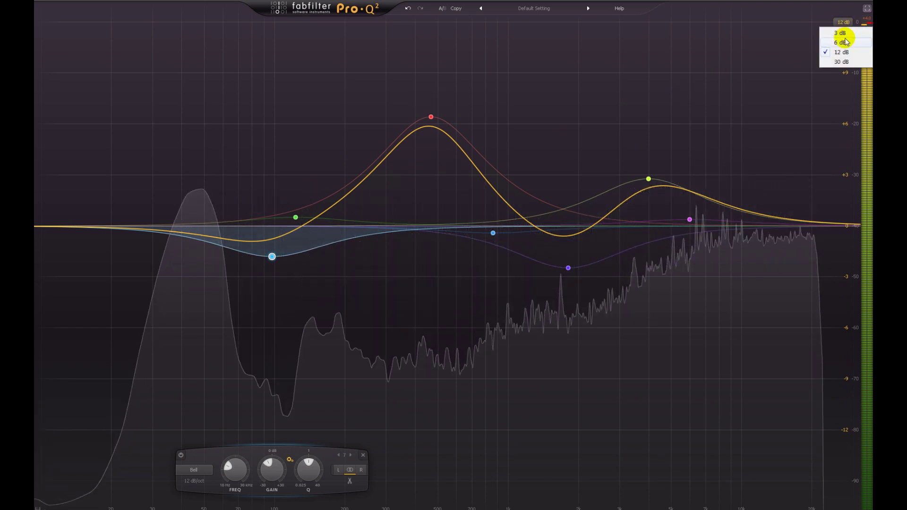
{"action": "left_click", "coordinate": [846, 63]}
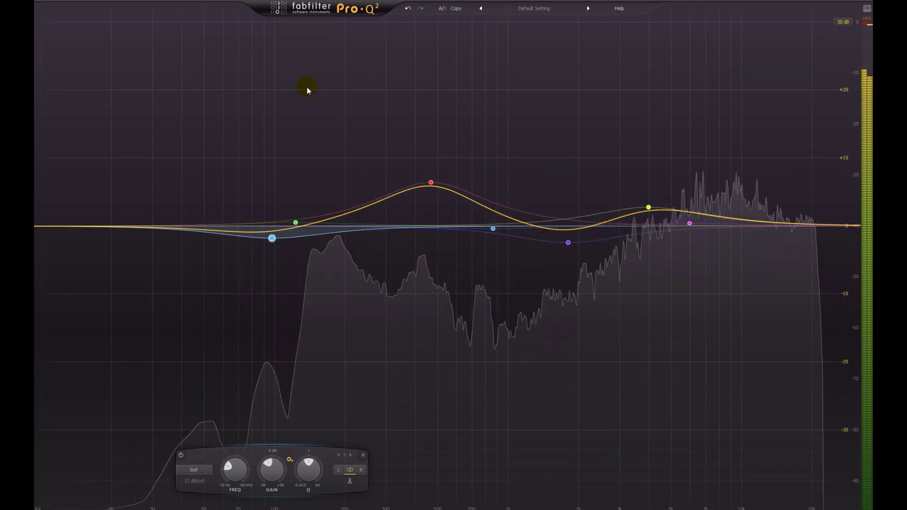
{"action": "double_click", "coordinate": [306, 88]}
{"action": "left_click_drag", "start_coordinate": [510, 227], "coordinate": [486, 324]}
{"action": "double_click", "coordinate": [596, 149]}
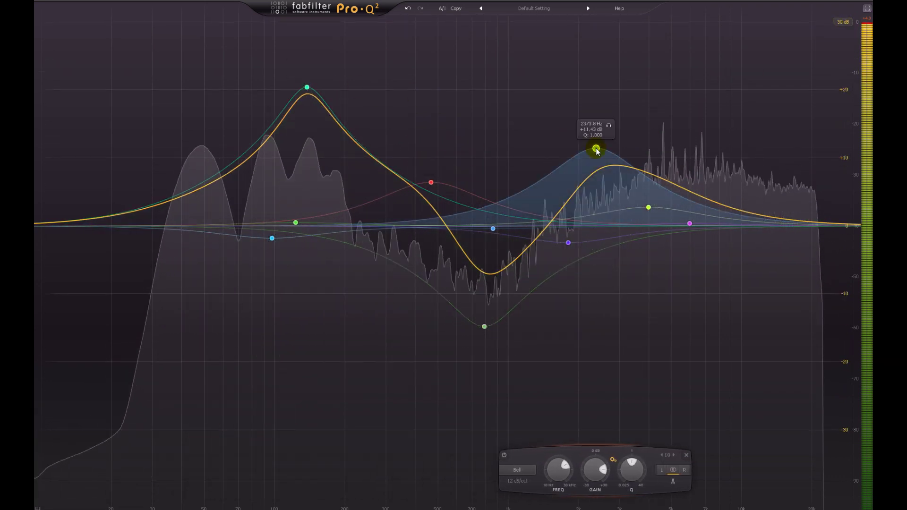
- Delete all the EQ bands at once and leave the full-screen view
{"action": "left_click_drag", "start_coordinate": [785, 28], "coordinate": [283, 375]}
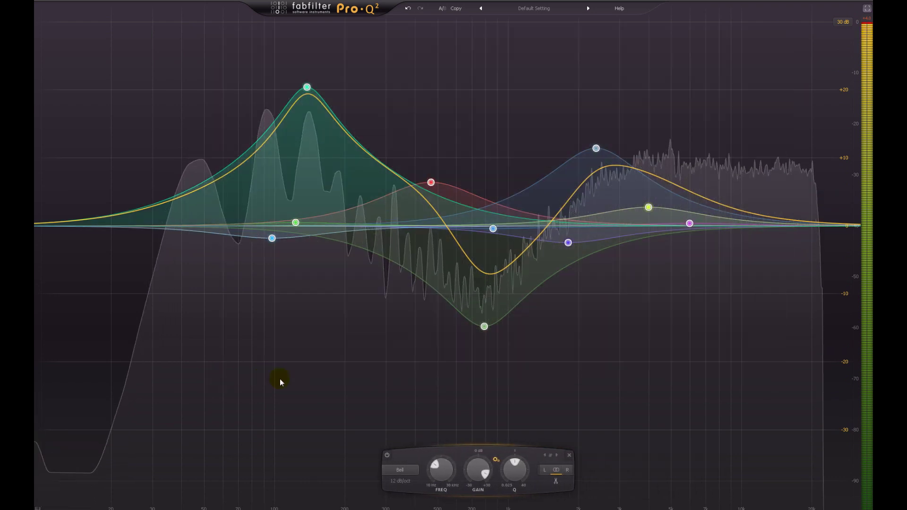
{"action": "key", "text": "Delete"}
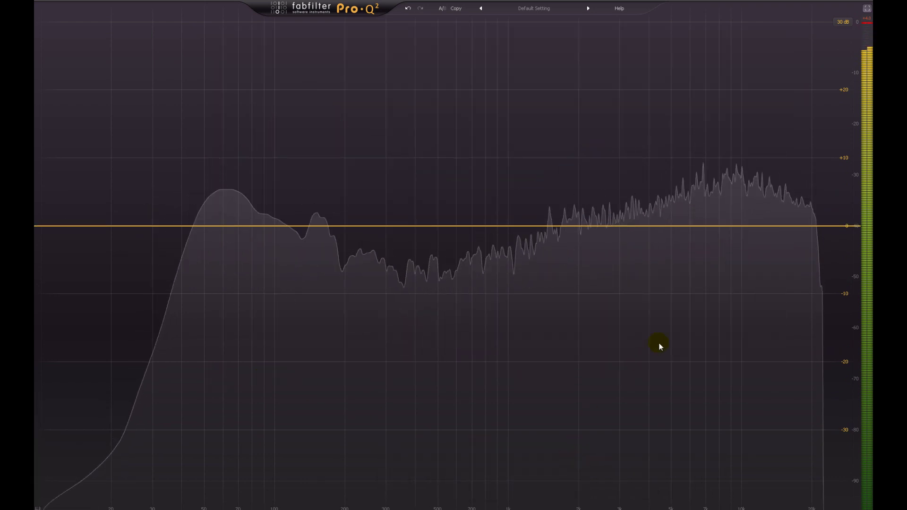
{"action": "left_click", "coordinate": [867, 8]}
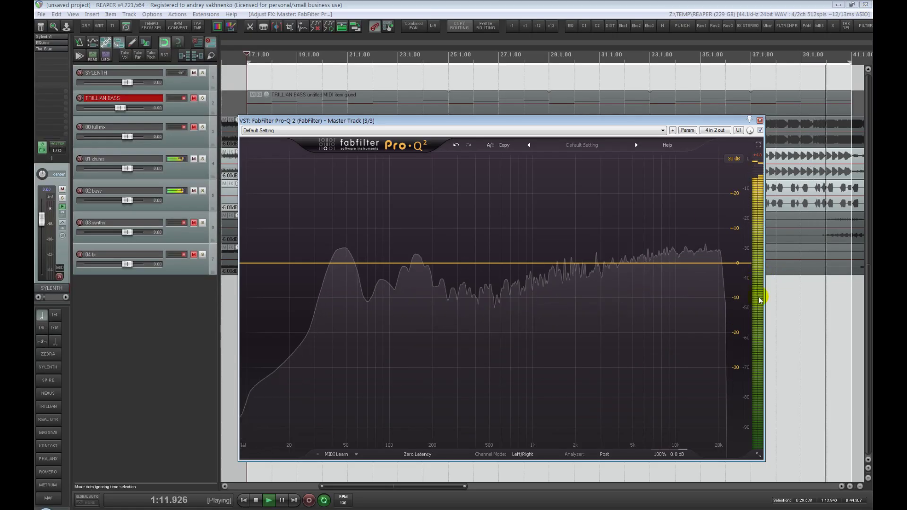
- Resize the plug-in interface to Small, set it back to Extra Large, and move its window slightly up
{"action": "left_click", "coordinate": [757, 455]}
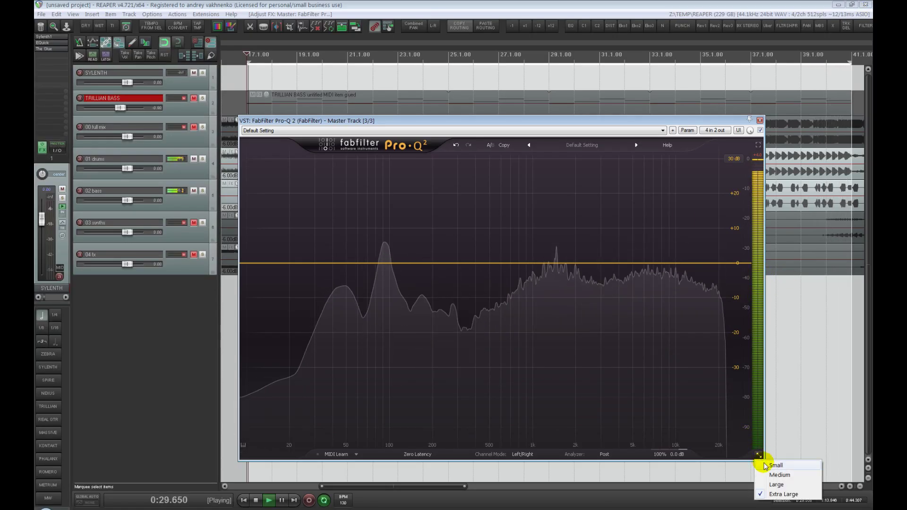
{"action": "left_click", "coordinate": [766, 466]}
{"action": "left_click", "coordinate": [549, 334]}
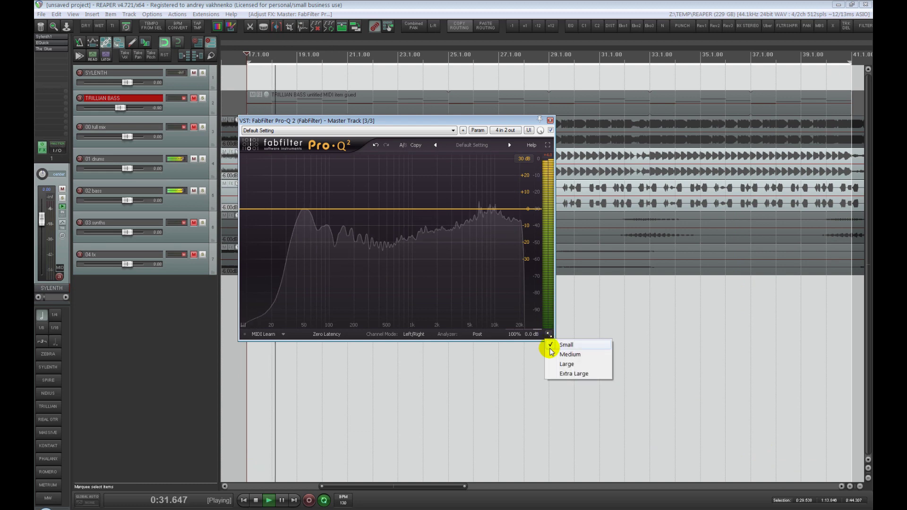
{"action": "left_click", "coordinate": [568, 374]}
{"action": "left_click_drag", "start_coordinate": [554, 128], "coordinate": [569, 115]}
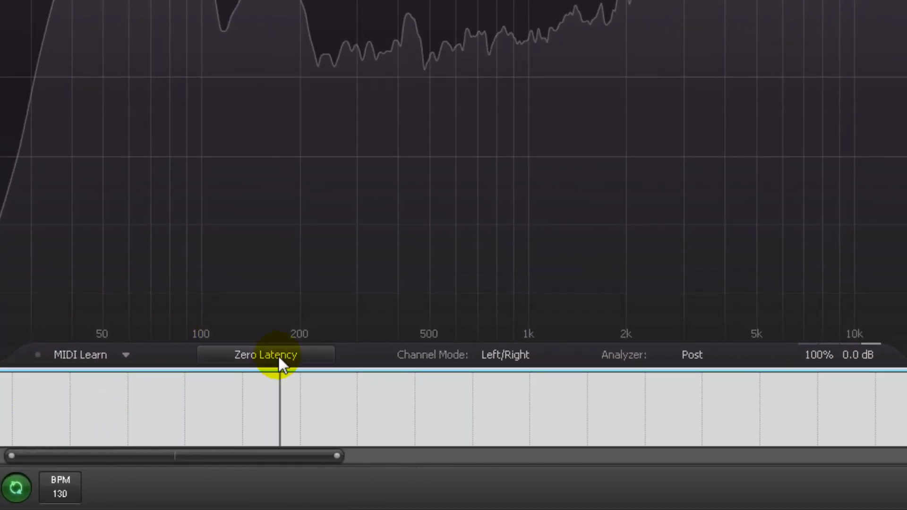
- Change the processing mode to Linear Phase and then to Natural Phase
{"action": "left_click", "coordinate": [277, 355]}
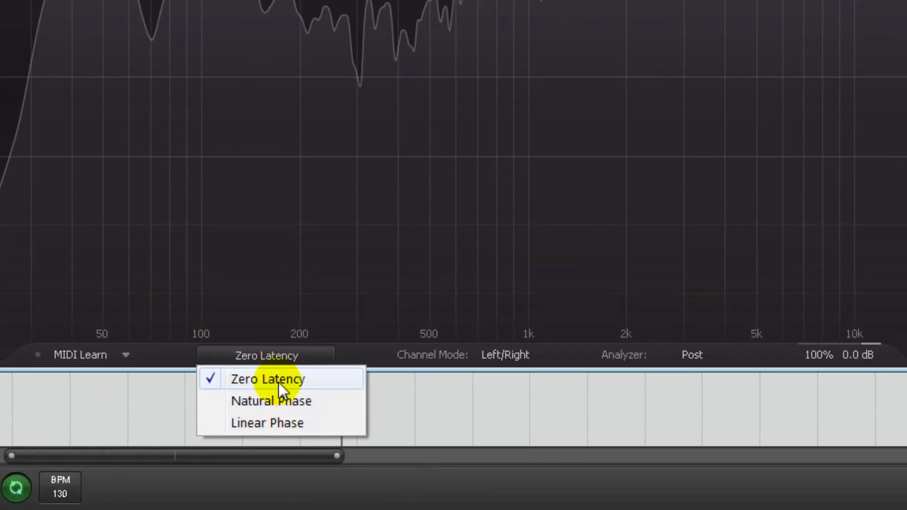
{"action": "left_click", "coordinate": [282, 423]}
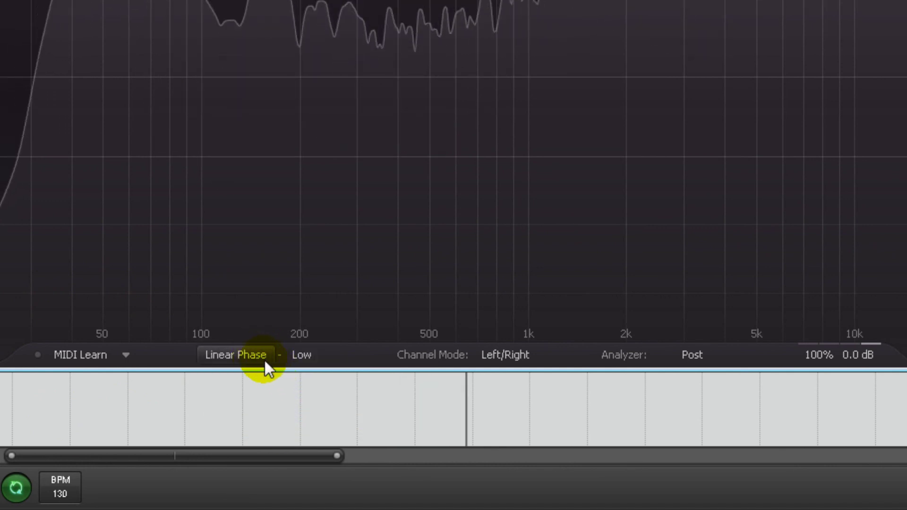
{"action": "left_click", "coordinate": [265, 360]}
{"action": "left_click", "coordinate": [279, 401]}
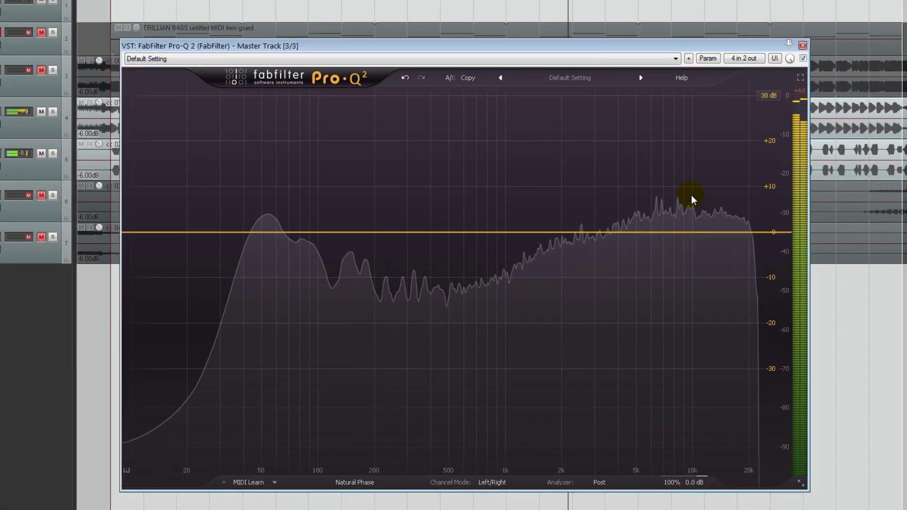
- Add a high shelf of about +11.7 dB at 3.5 kHz with Q 0.3, and set the processing mode to Linear Phase
{"action": "left_click_drag", "start_coordinate": [692, 199], "coordinate": [610, 208]}
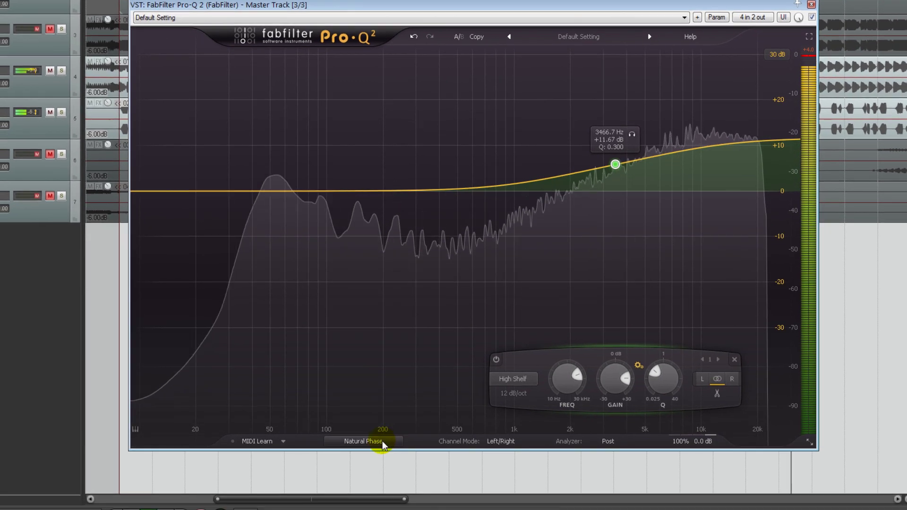
{"action": "left_click", "coordinate": [382, 443]}
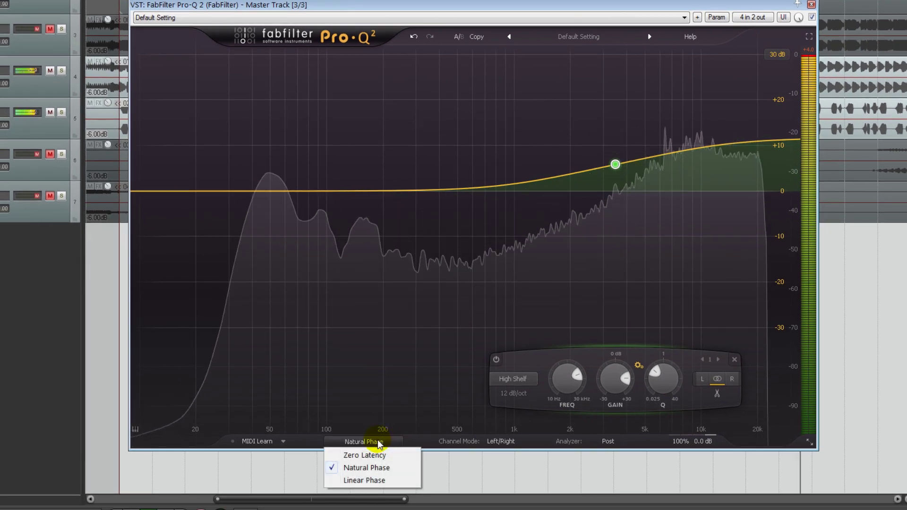
{"action": "left_click", "coordinate": [375, 480]}
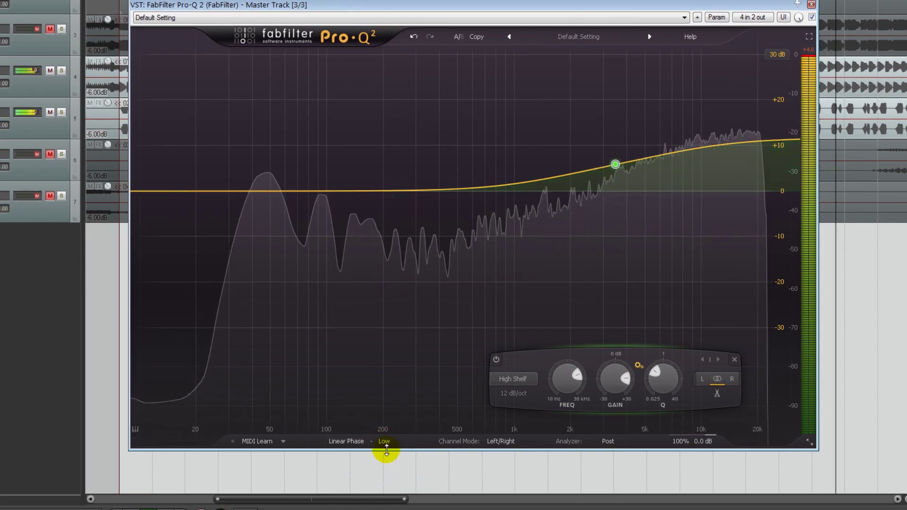
- Set the linear-phase processing resolution to Maximum and then back to Low, keeping Linear Phase as the processing mode
{"action": "left_click", "coordinate": [384, 441]}
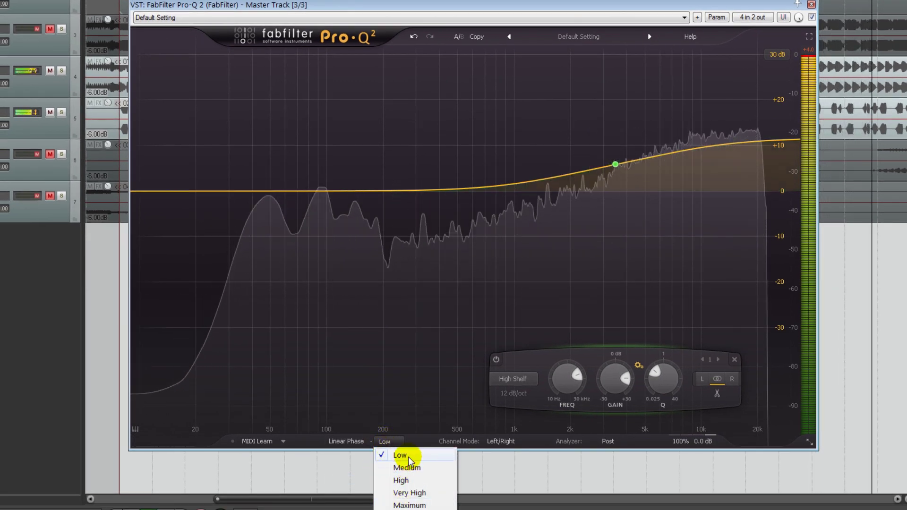
{"action": "left_click", "coordinate": [398, 505]}
{"action": "left_click", "coordinate": [388, 443]}
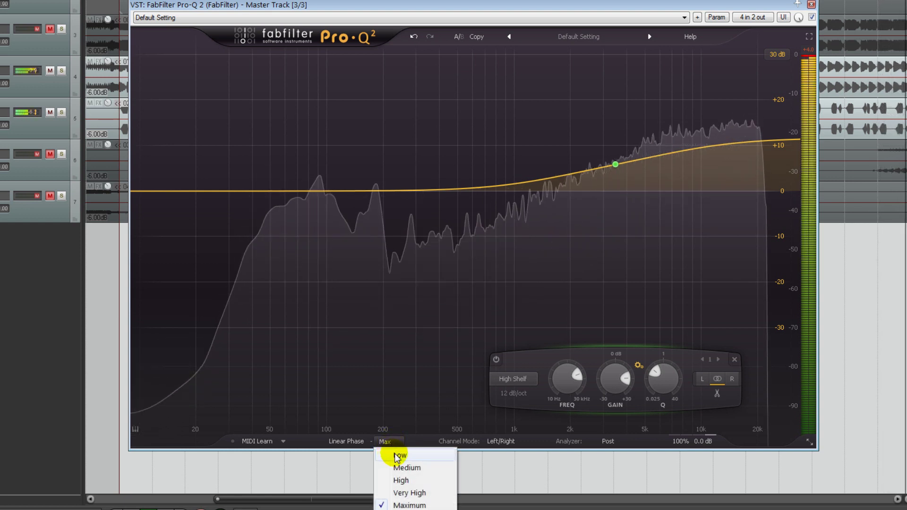
{"action": "left_click", "coordinate": [396, 456]}
{"action": "left_click", "coordinate": [366, 442]}
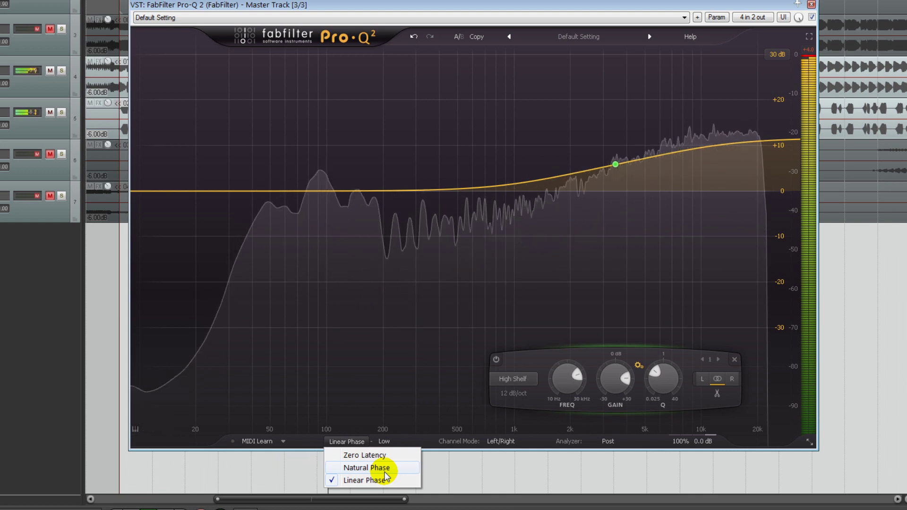
{"action": "left_click", "coordinate": [477, 402]}
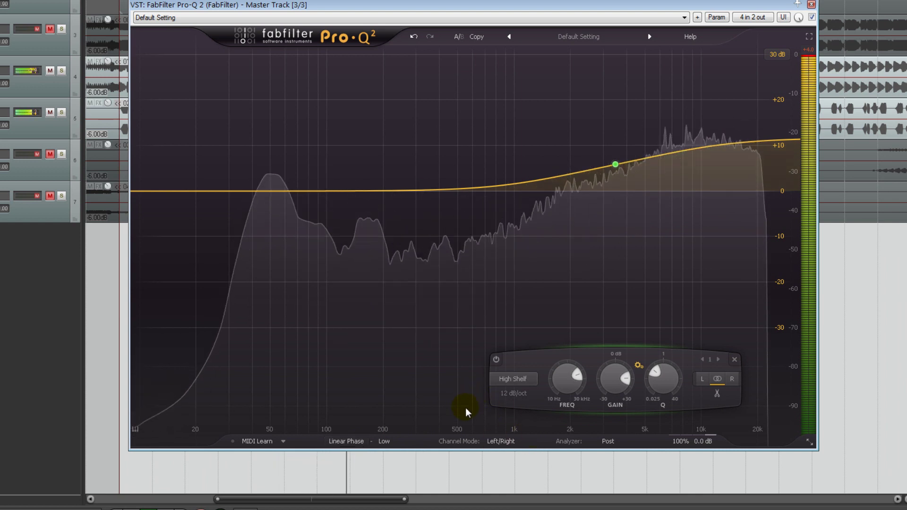
- Change the channel mode from Left/Right to Mid/Side
{"action": "left_click", "coordinate": [504, 444]}
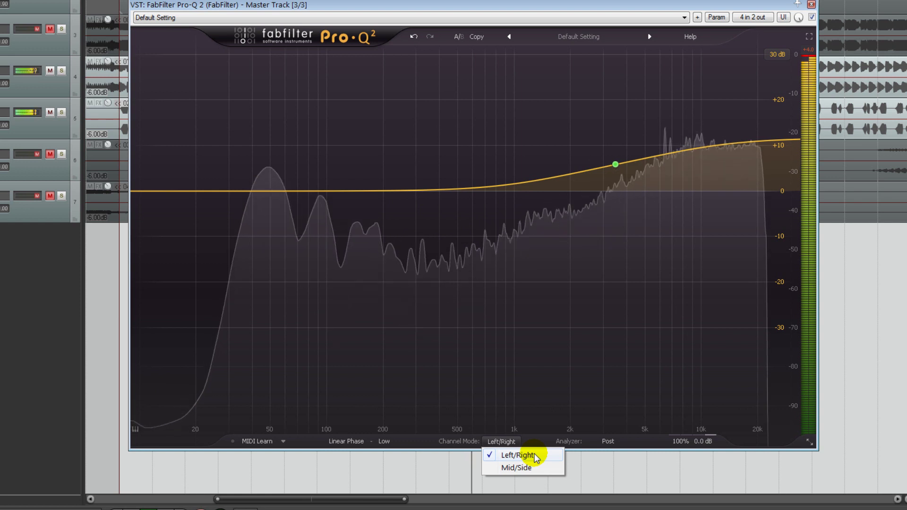
{"action": "left_click", "coordinate": [520, 468]}
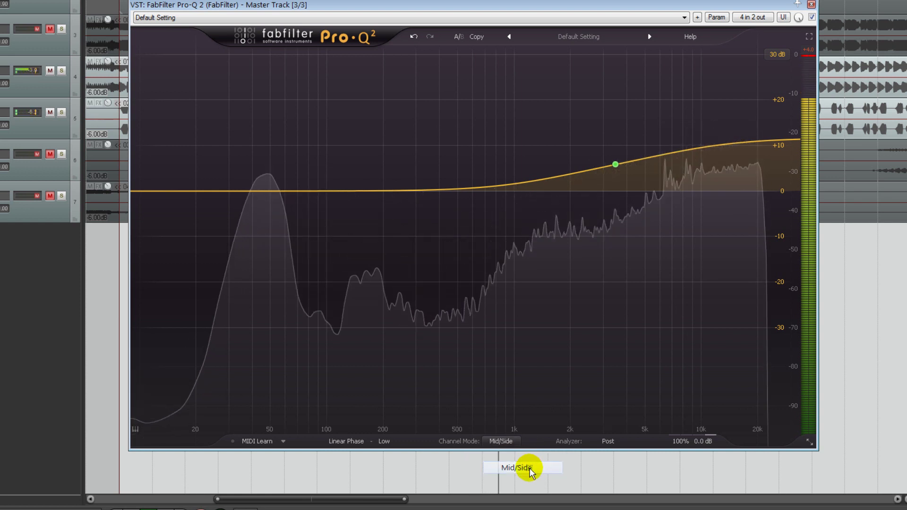
{"action": "left_click", "coordinate": [512, 447]}
{"action": "left_click", "coordinate": [516, 467]}
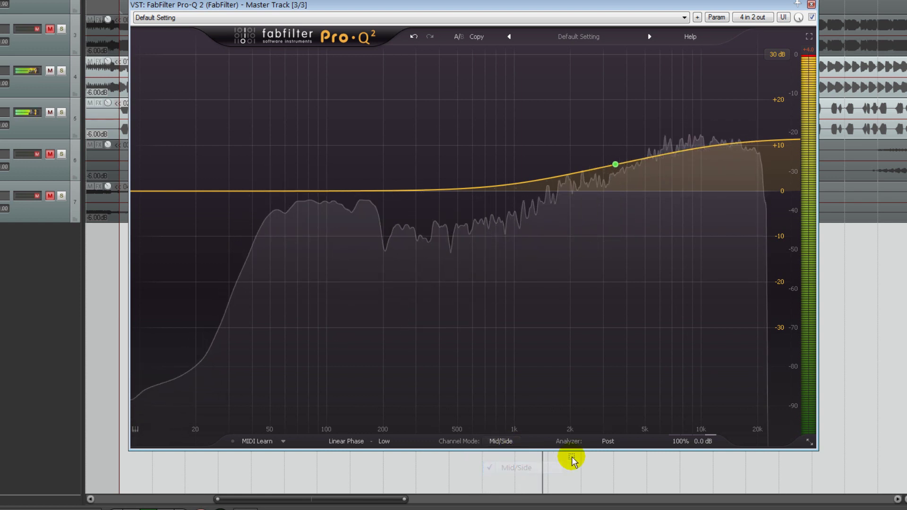
- Delete the high shelf band at 3.5 kHz
{"action": "mouse_move", "coordinate": [601, 449]}
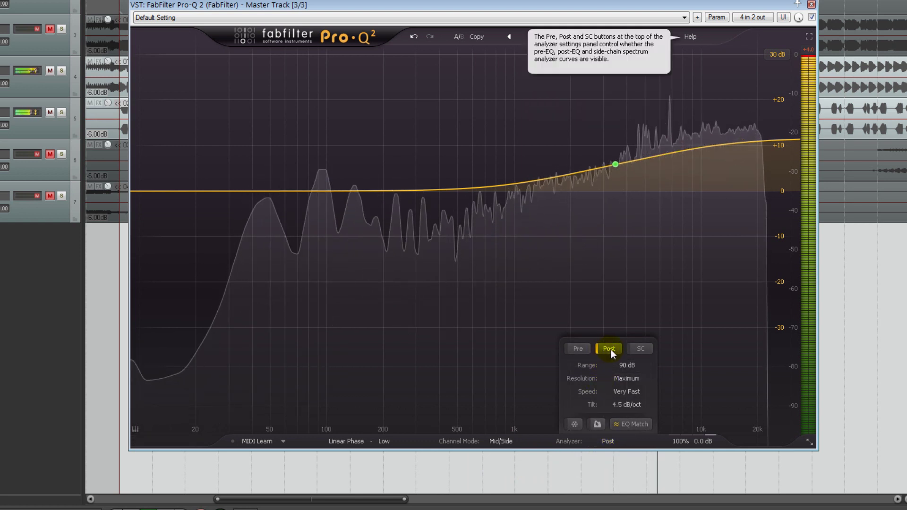
{"action": "left_click", "coordinate": [616, 165]}
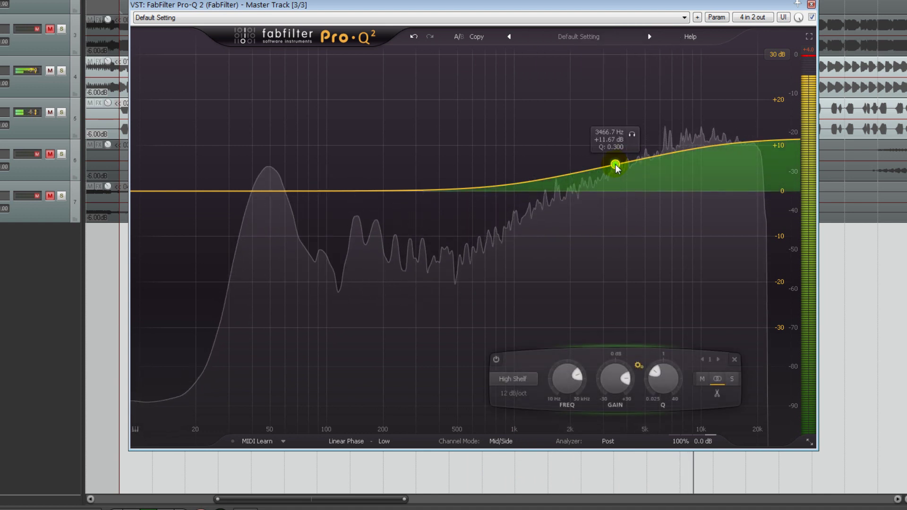
{"action": "left_click", "coordinate": [734, 359]}
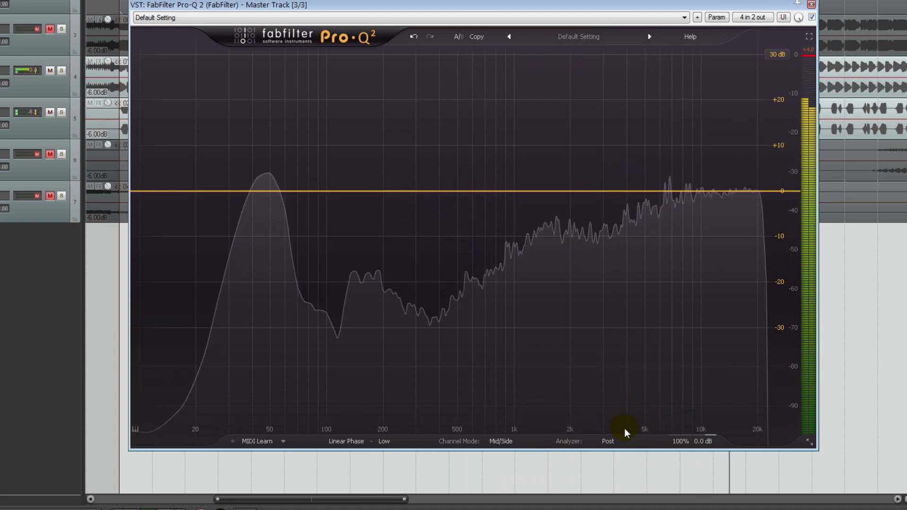
- Show the pre-EQ curve along with the post-EQ curve in the analyzer, and add a 12 dB/oct low cut at about 1.7 kHz
{"action": "left_click", "coordinate": [609, 440]}
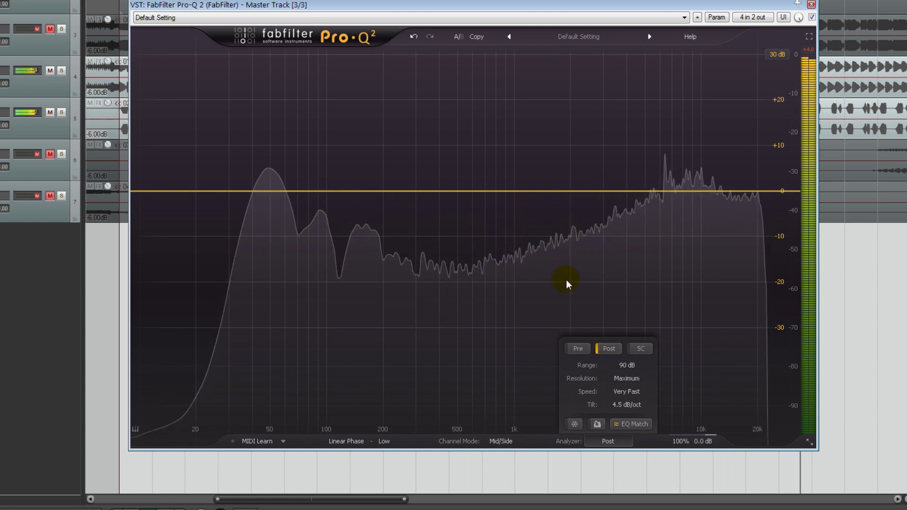
{"action": "left_click", "coordinate": [582, 346]}
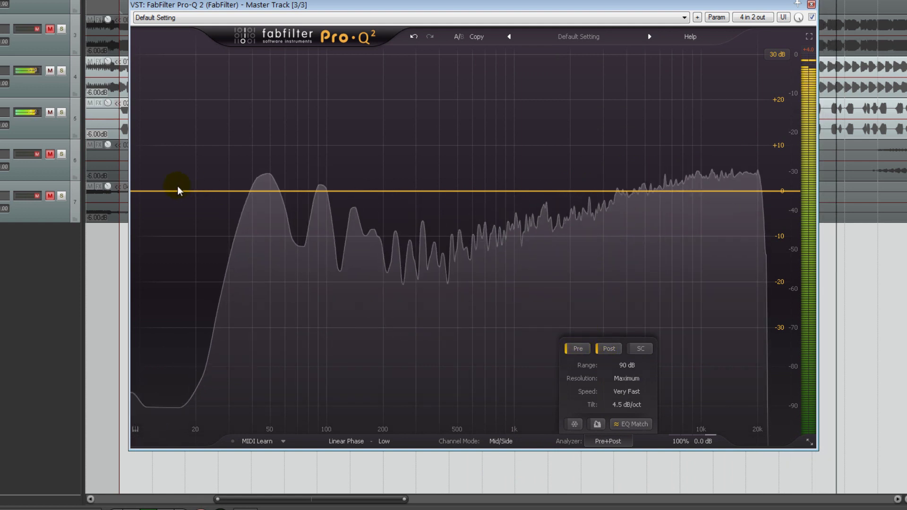
{"action": "left_click_drag", "start_coordinate": [164, 191], "coordinate": [558, 226]}
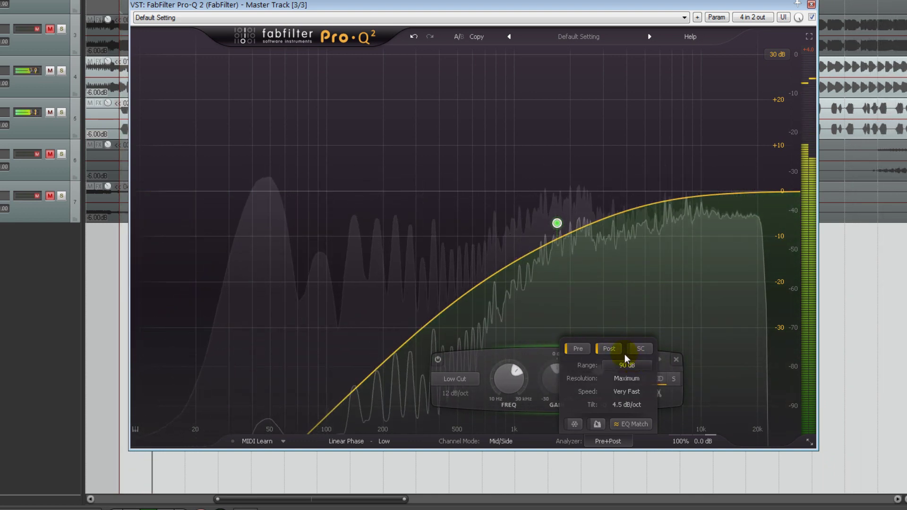
- Keep the analyzer tilt at 4.5 dB/oct and set its speed to Very Slow, Medium and finally Very Fast
{"action": "left_click", "coordinate": [629, 405]}
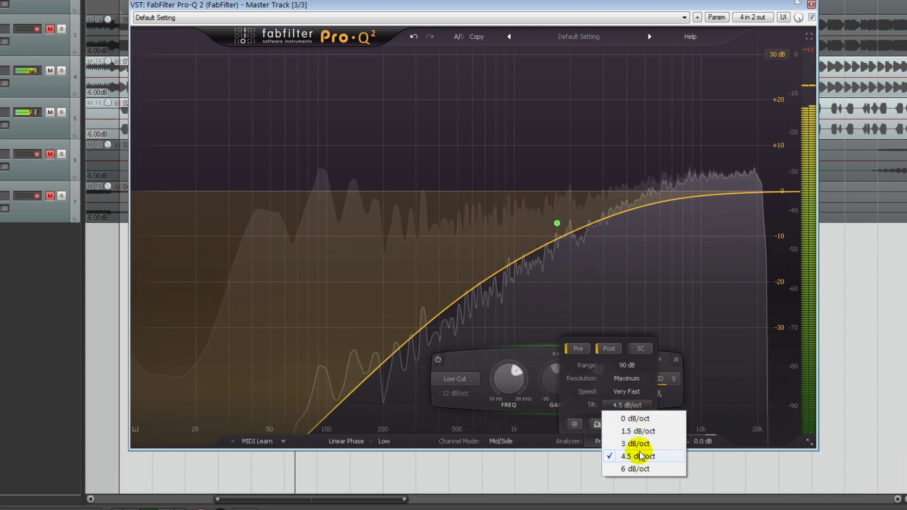
{"action": "left_click", "coordinate": [639, 457]}
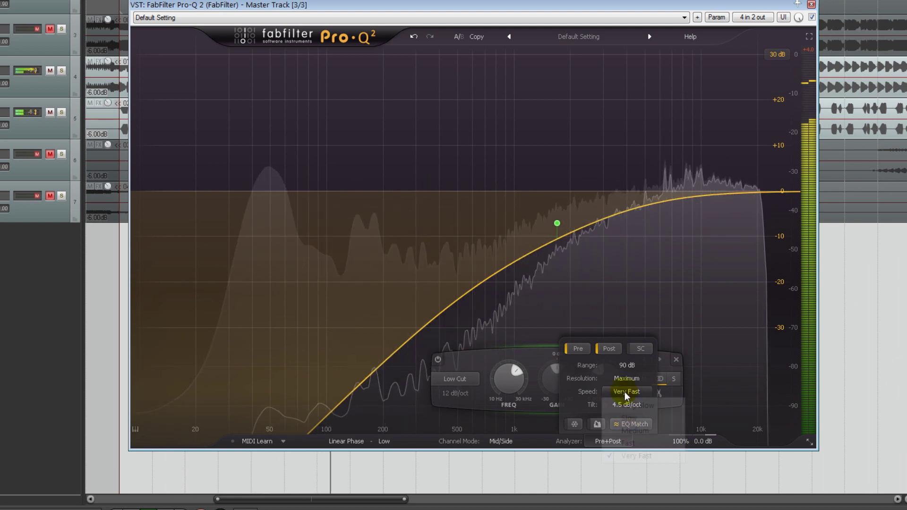
{"action": "left_click", "coordinate": [627, 392]}
{"action": "left_click", "coordinate": [627, 405]}
{"action": "left_click", "coordinate": [628, 392]}
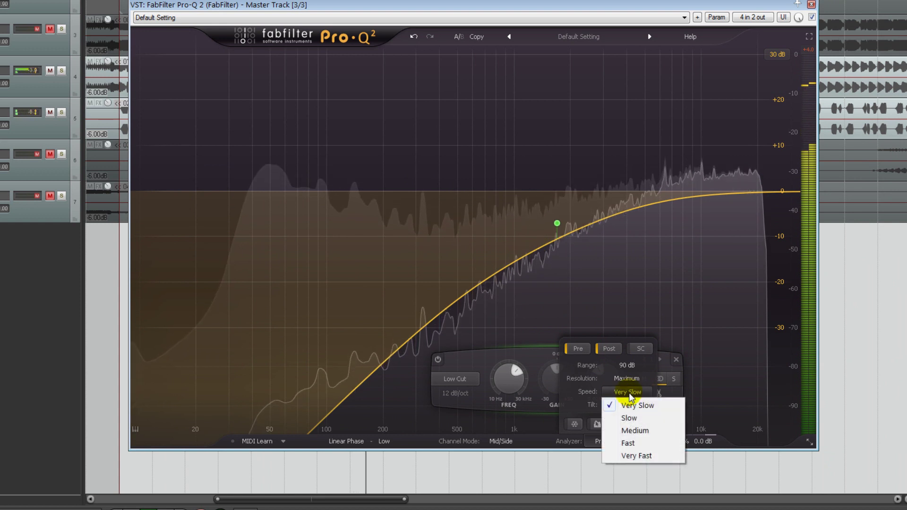
{"action": "left_click", "coordinate": [634, 431]}
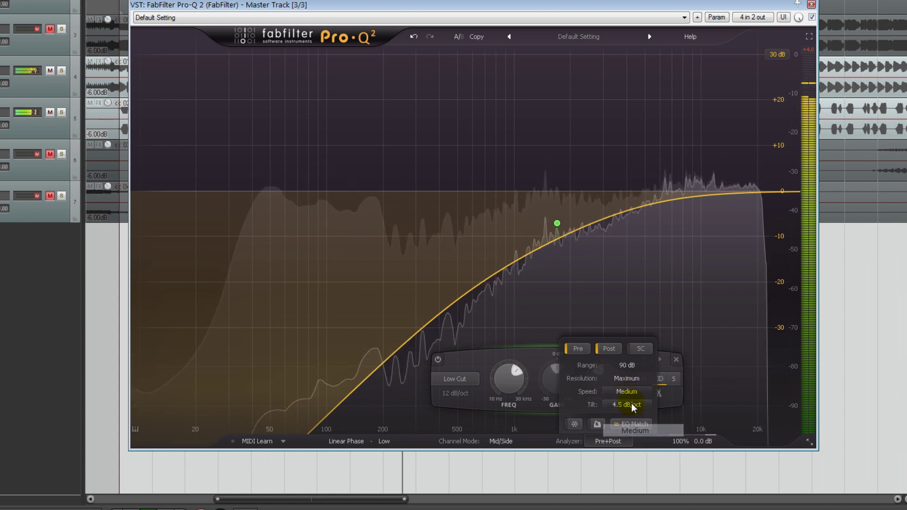
{"action": "left_click", "coordinate": [631, 392]}
{"action": "left_click", "coordinate": [637, 455]}
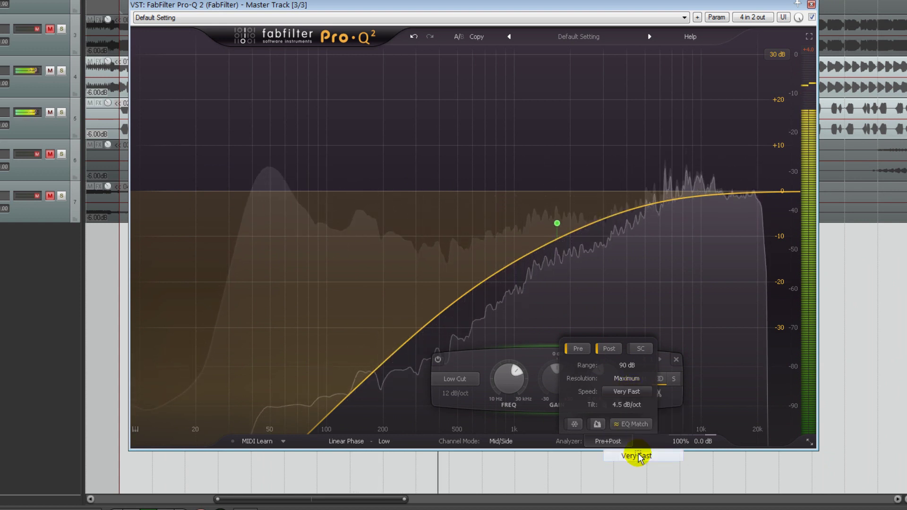
- Set the analyzer resolution to Low and then back to Maximum
{"action": "left_click", "coordinate": [619, 387]}
{"action": "left_click", "coordinate": [597, 393]}
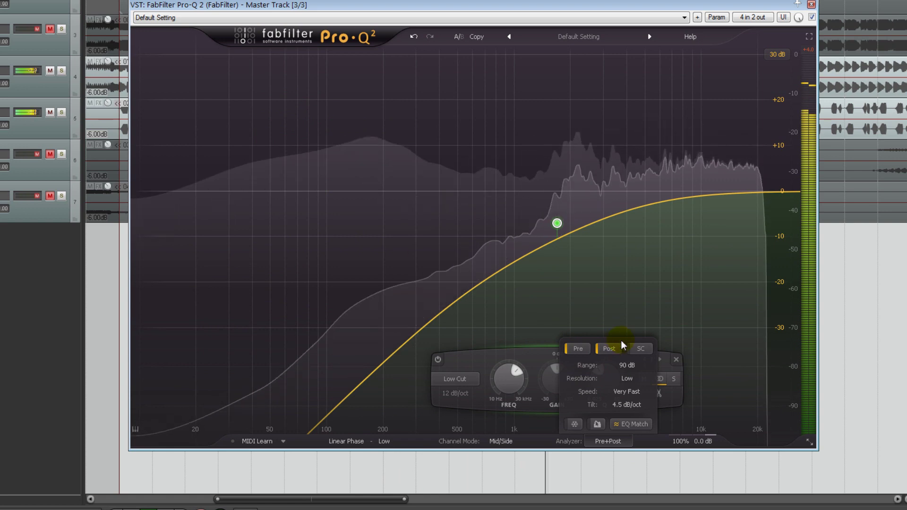
{"action": "left_click", "coordinate": [632, 380]}
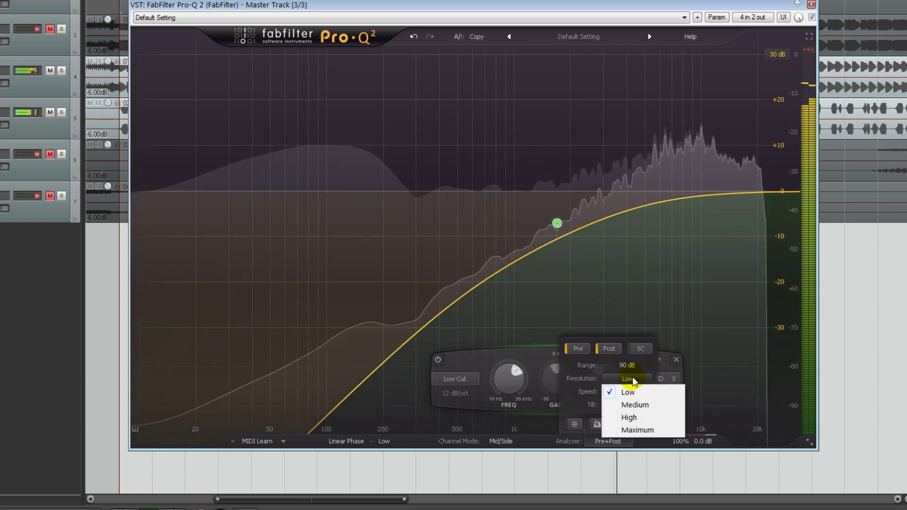
{"action": "left_click", "coordinate": [638, 430]}
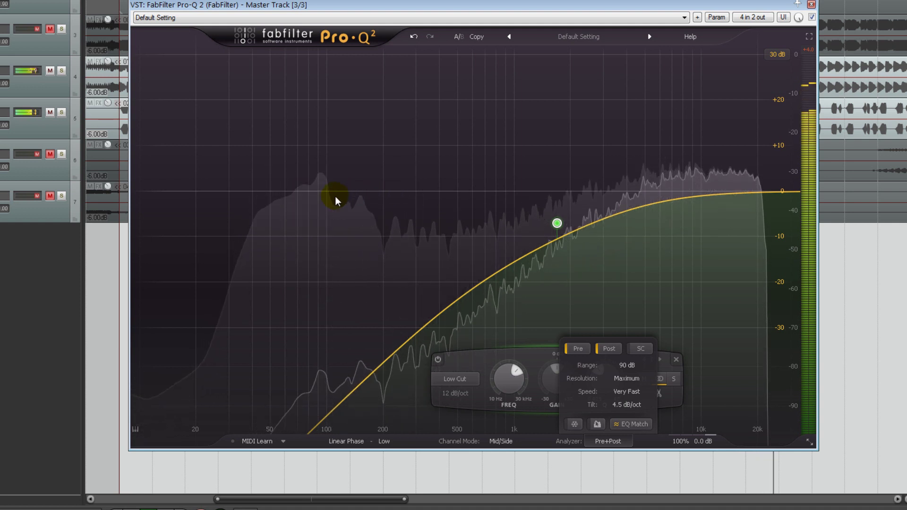
- Set the analyzer range to 60 dB, 120 dB and then back to 90 dB
{"action": "left_click", "coordinate": [627, 366]}
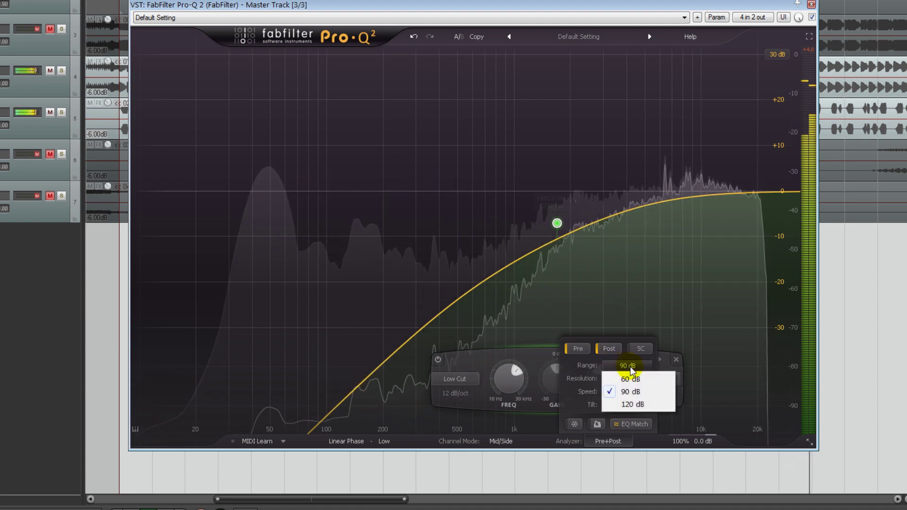
{"action": "left_click", "coordinate": [638, 381]}
{"action": "left_click", "coordinate": [633, 367]}
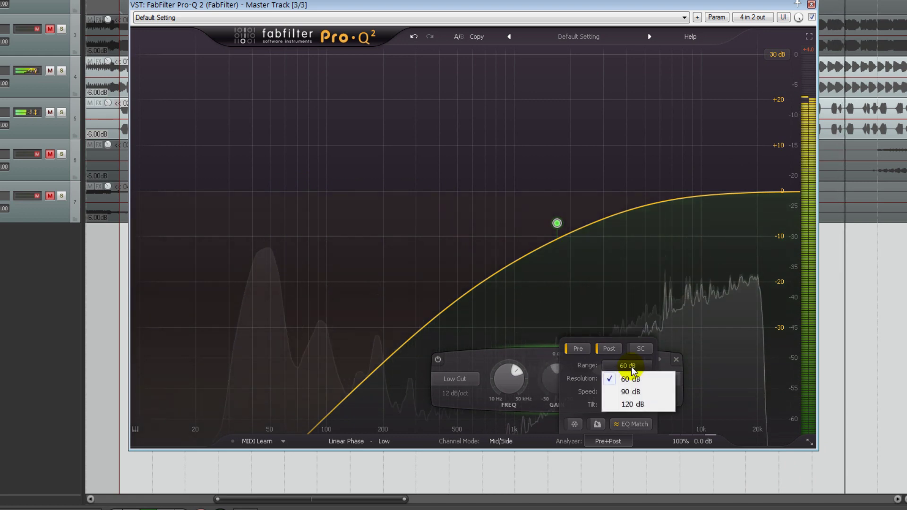
{"action": "left_click", "coordinate": [633, 404]}
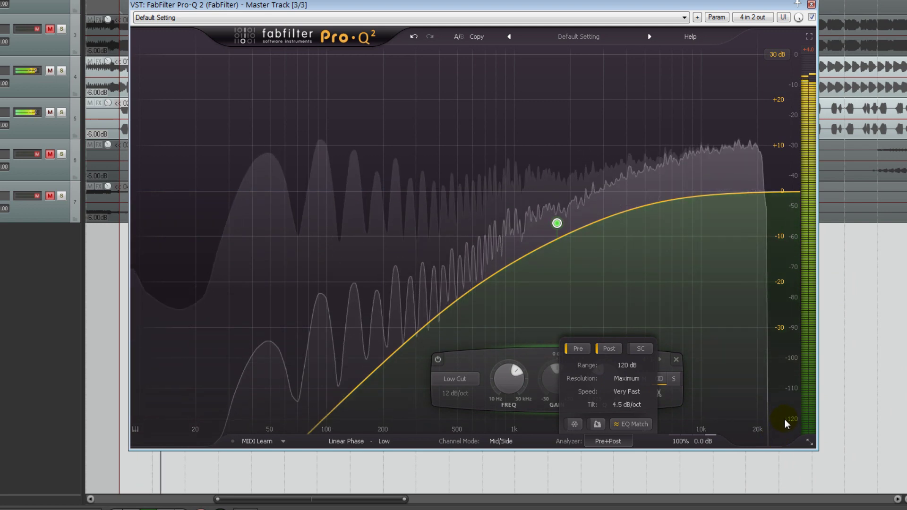
{"action": "left_click", "coordinate": [633, 362]}
{"action": "left_click", "coordinate": [640, 392]}
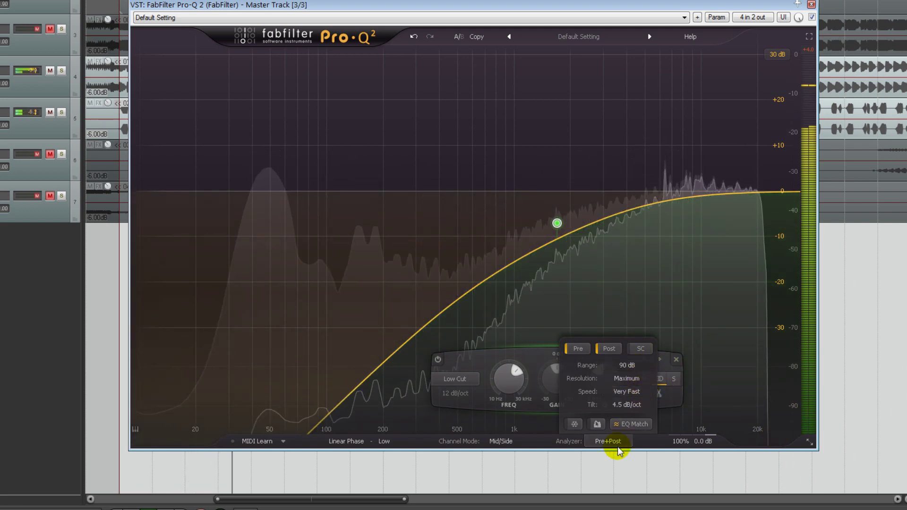
- Delete the low cut band and open the Gain Scale value among the output settings for editing
{"action": "left_click", "coordinate": [676, 362]}
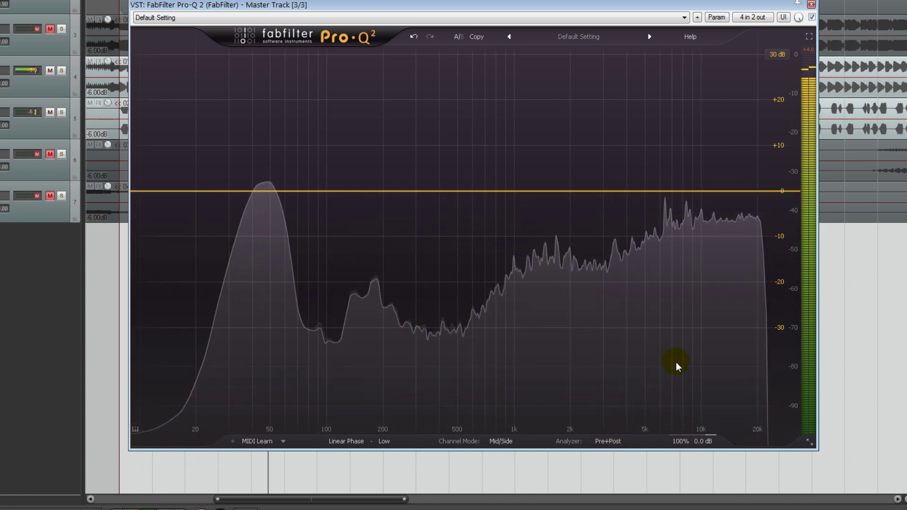
{"action": "mouse_move", "coordinate": [681, 443]}
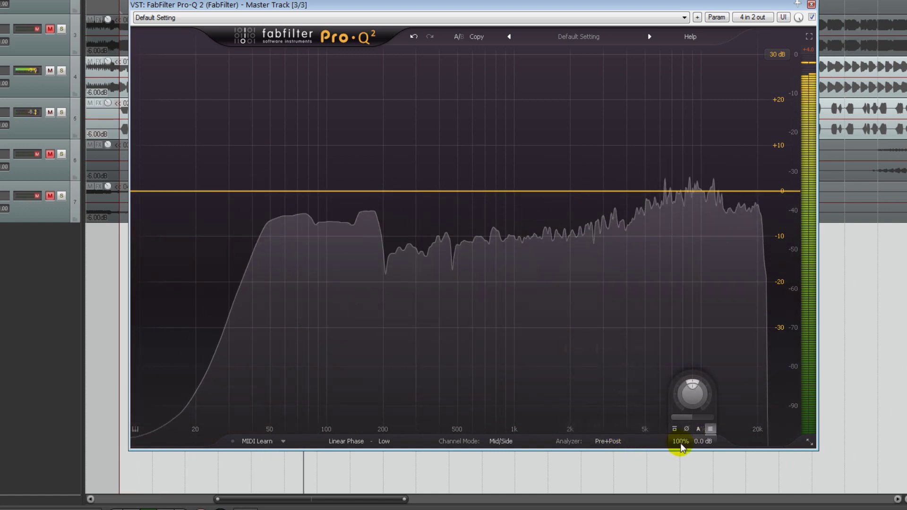
{"action": "mouse_move", "coordinate": [581, 441]}
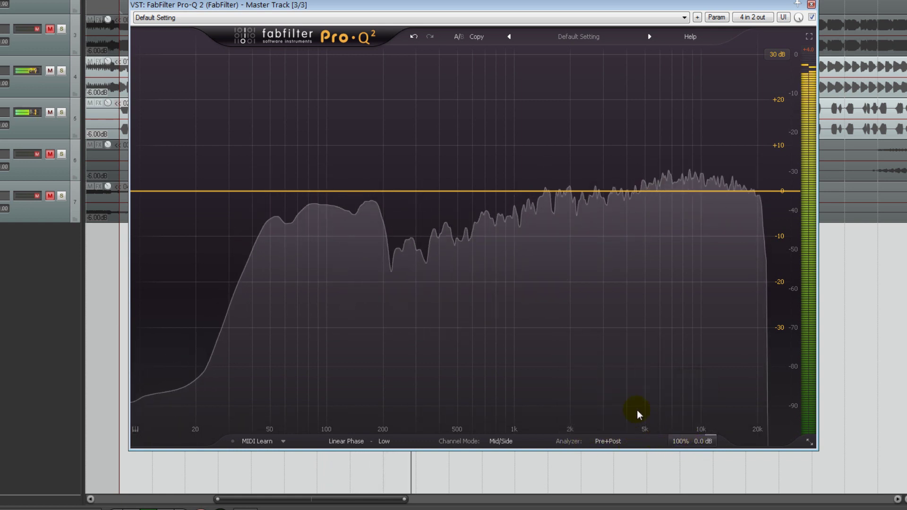
{"action": "double_click", "coordinate": [683, 440]}
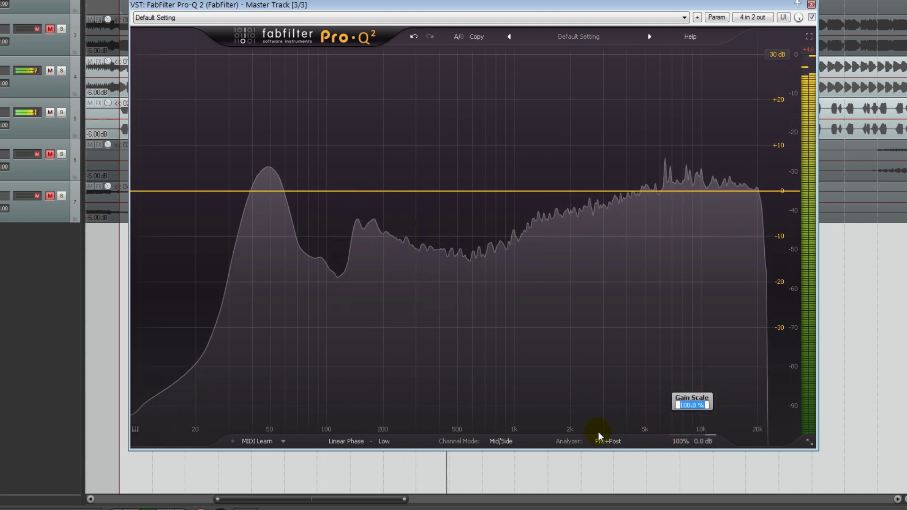
{"action": "key", "text": "Escape"}
- Enable Spectrum Grab and try it over the spectrum, and turn Analyzer Freeze on and off again
{"action": "mouse_move", "coordinate": [602, 447]}
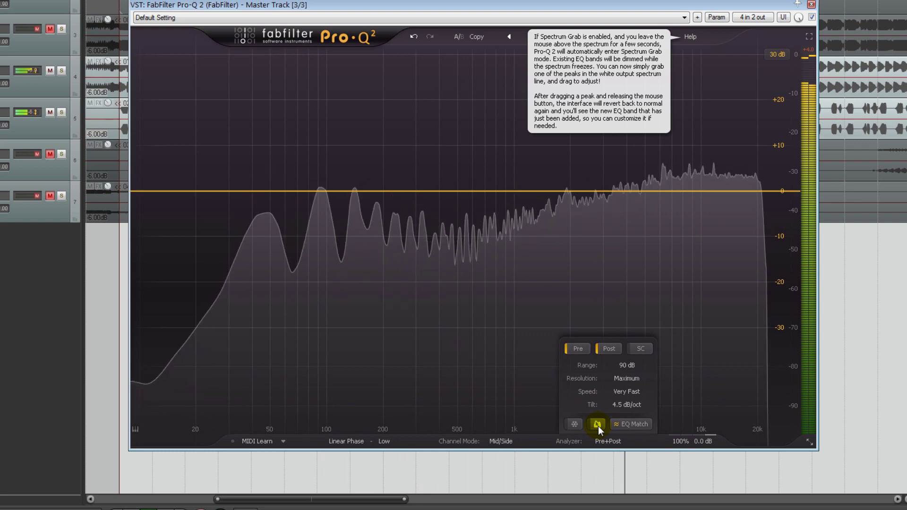
{"action": "left_click", "coordinate": [598, 425]}
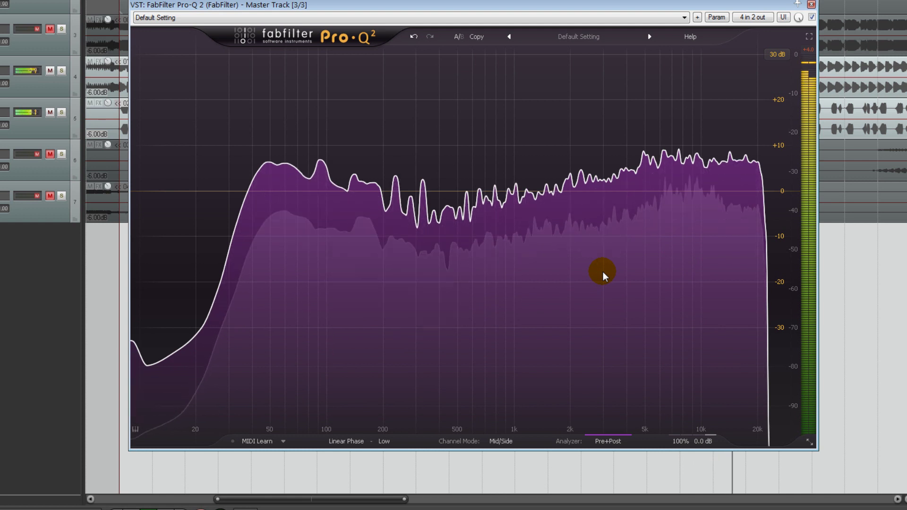
{"action": "mouse_move", "coordinate": [604, 440]}
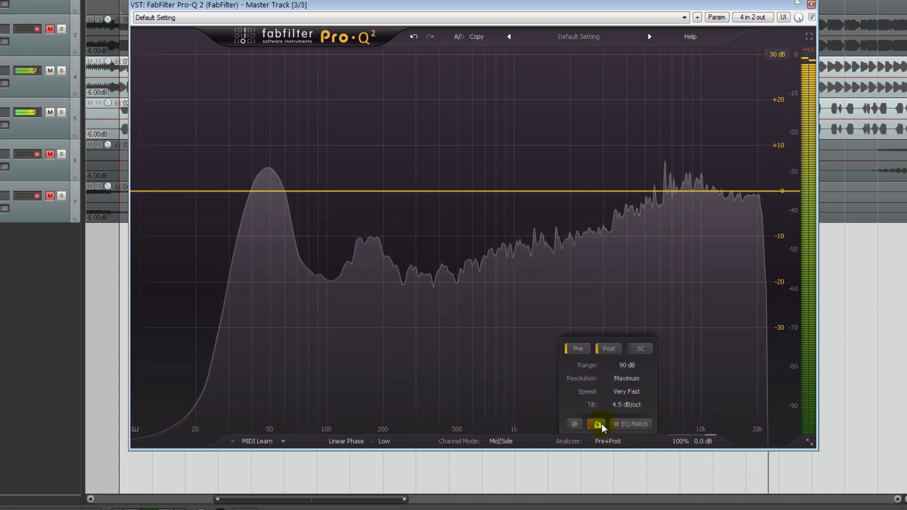
{"action": "left_click", "coordinate": [575, 425]}
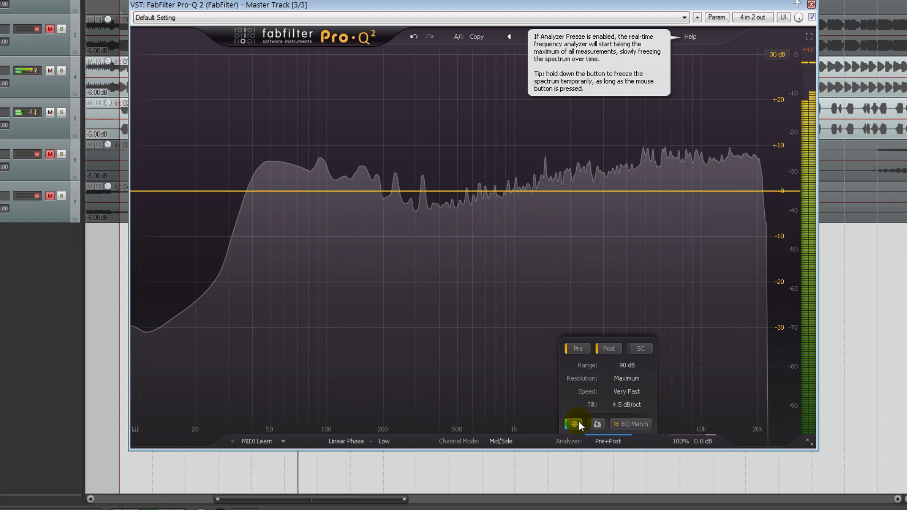
{"action": "left_click", "coordinate": [575, 423]}
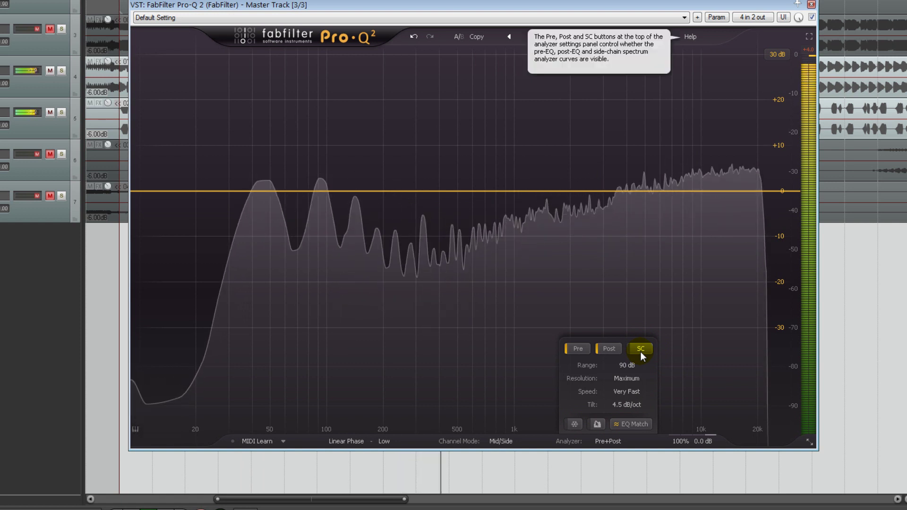
- Turn off both the post-EQ and pre-EQ curves in the analyzer
{"action": "left_click", "coordinate": [606, 350]}
{"action": "left_click", "coordinate": [586, 348]}
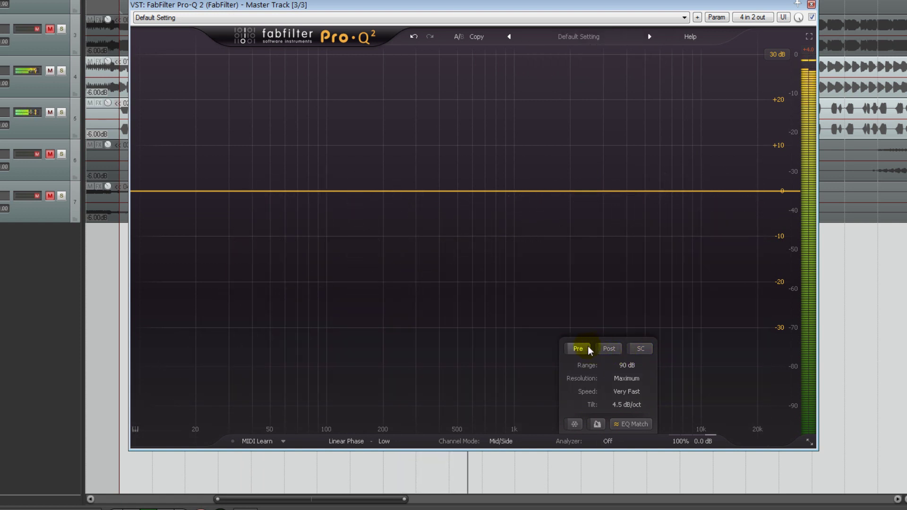
- Show the side chain and post-EQ curves in the analyzer, and run EQ Match on the input and side chain signals
{"action": "left_click", "coordinate": [641, 350]}
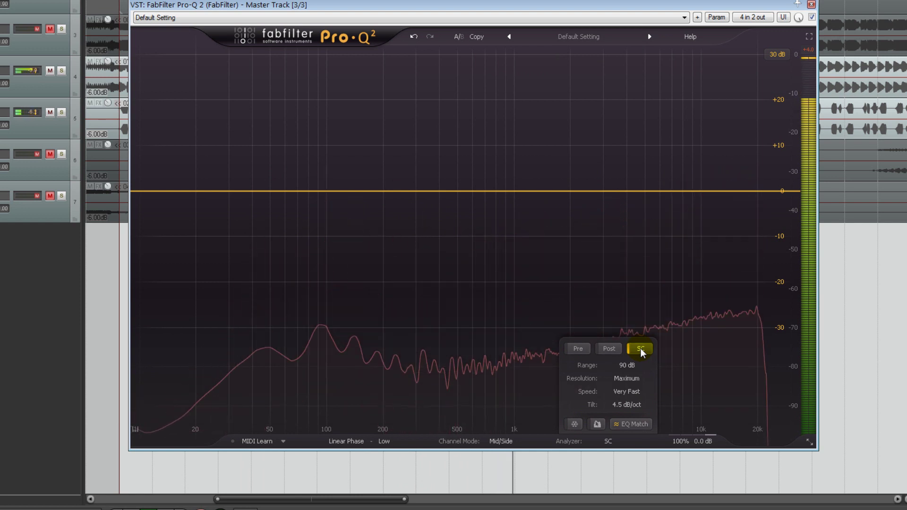
{"action": "left_click", "coordinate": [611, 353]}
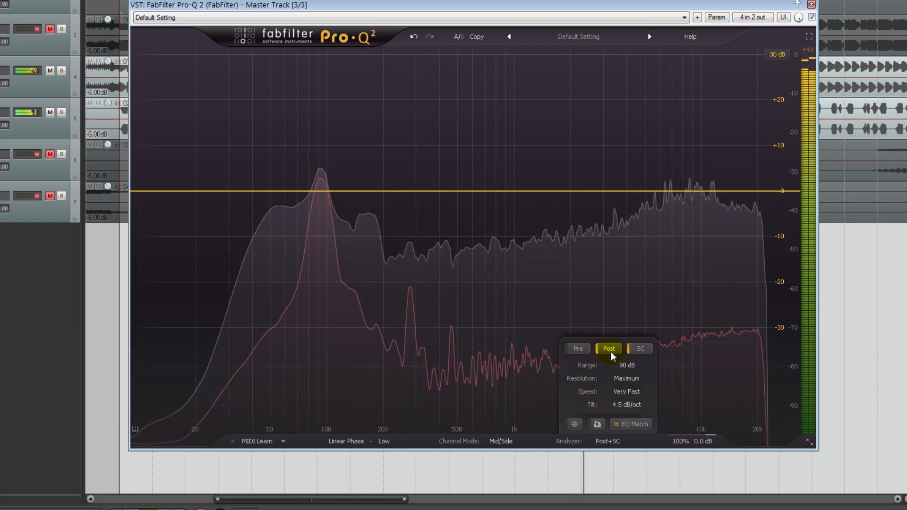
{"action": "left_click", "coordinate": [630, 423]}
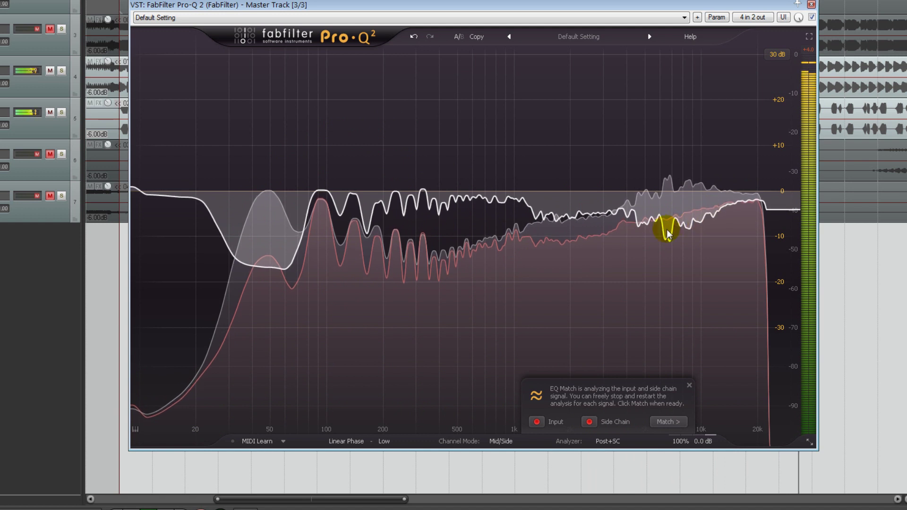
{"action": "left_click", "coordinate": [669, 420]}
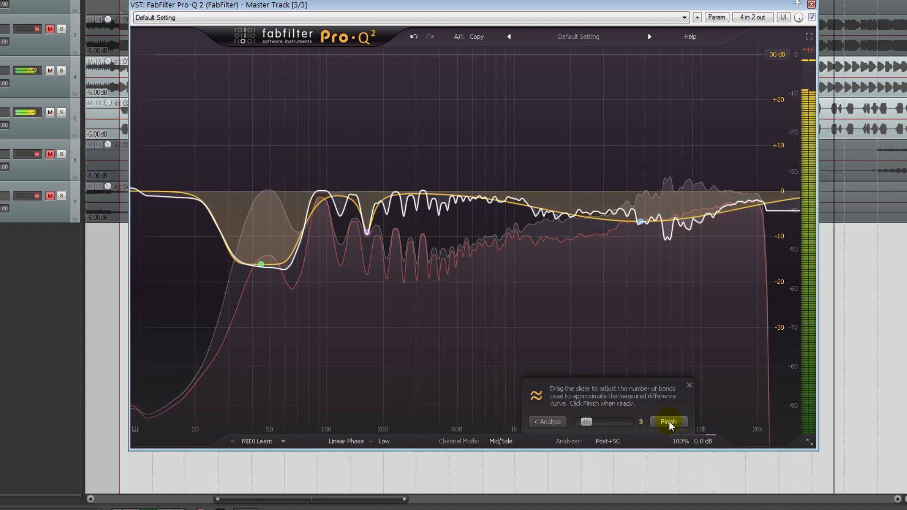
- Set EQ Match to 24 bands, finish the match, and nudge the matched band near 5 kHz slightly upward
{"action": "left_click_drag", "start_coordinate": [591, 420], "coordinate": [603, 423]}
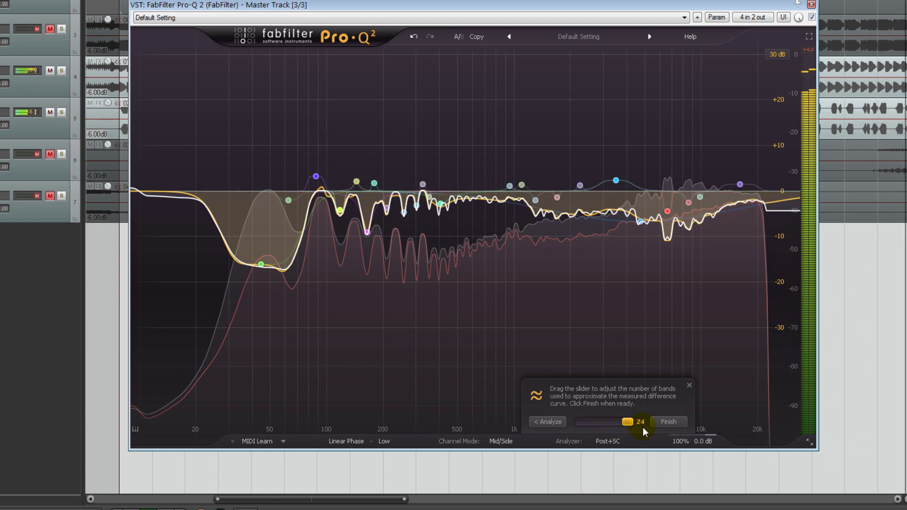
{"action": "mouse_move", "coordinate": [590, 427]}
{"action": "left_mouse_down"}
{"action": "mouse_move", "coordinate": [577, 427]}
{"action": "mouse_move", "coordinate": [617, 428]}
{"action": "mouse_move", "coordinate": [580, 427]}
{"action": "mouse_move", "coordinate": [594, 428]}
{"action": "left_mouse_up"}
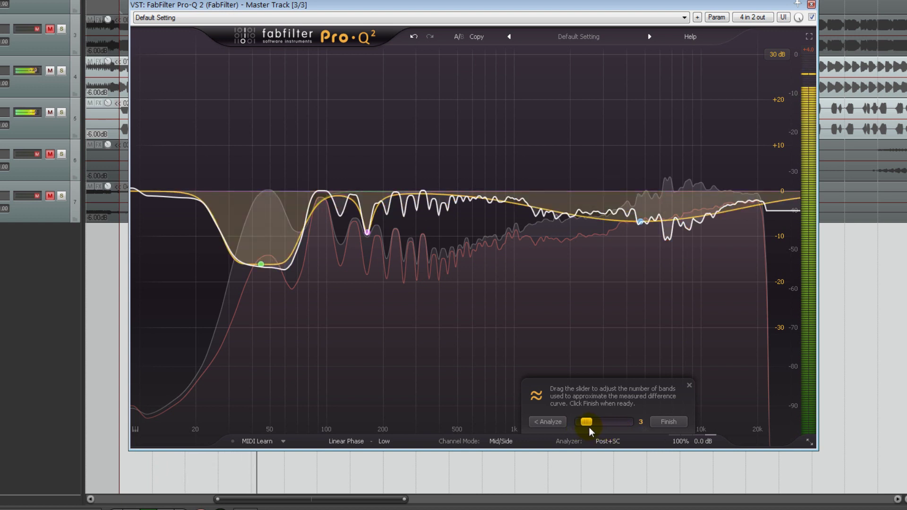
{"action": "left_click_drag", "start_coordinate": [589, 427], "coordinate": [617, 425]}
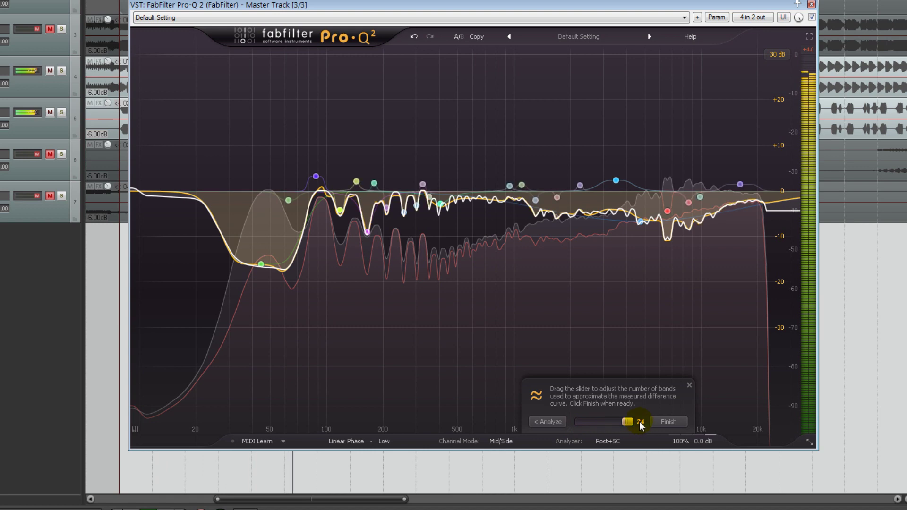
{"action": "left_click", "coordinate": [668, 421]}
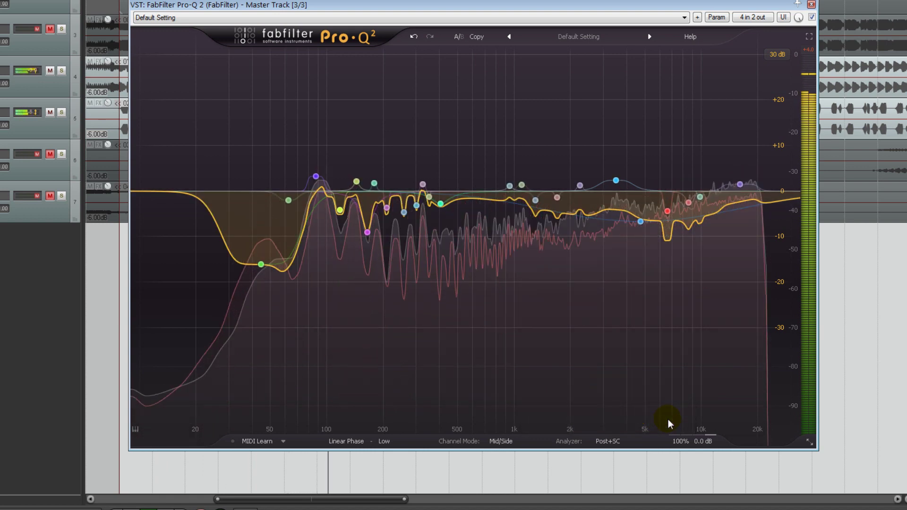
{"action": "left_click", "coordinate": [641, 222]}
{"action": "mouse_move", "coordinate": [642, 222]}
{"action": "left_mouse_down"}
{"action": "mouse_move", "coordinate": [642, 172]}
{"action": "mouse_move", "coordinate": [639, 240]}
{"action": "mouse_move", "coordinate": [635, 179]}
{"action": "mouse_move", "coordinate": [634, 216]}
{"action": "left_mouse_up"}
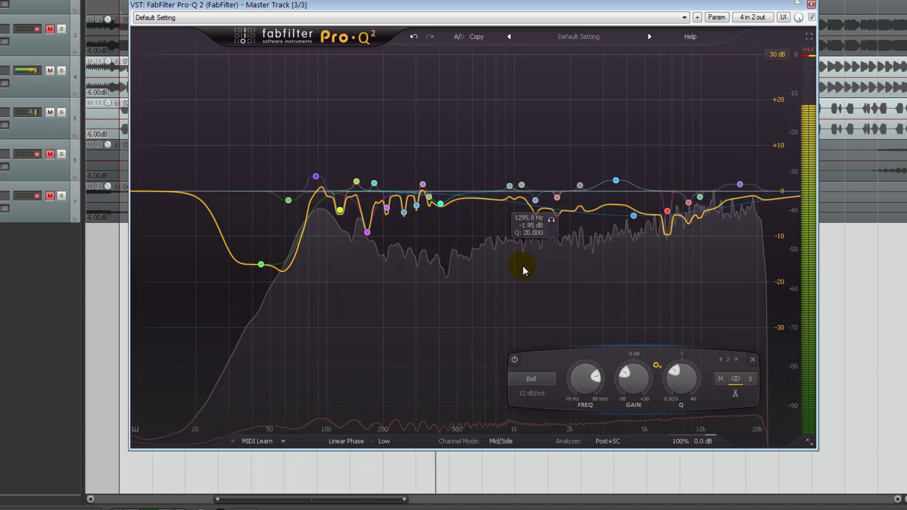
- Raise the output level to about +2.4 dB and try the output knob's outer ring
{"action": "mouse_move", "coordinate": [688, 395]}
{"action": "left_mouse_down"}
{"action": "mouse_move", "coordinate": [700, 434]}
{"action": "mouse_move", "coordinate": [699, 383]}
{"action": "left_mouse_up"}
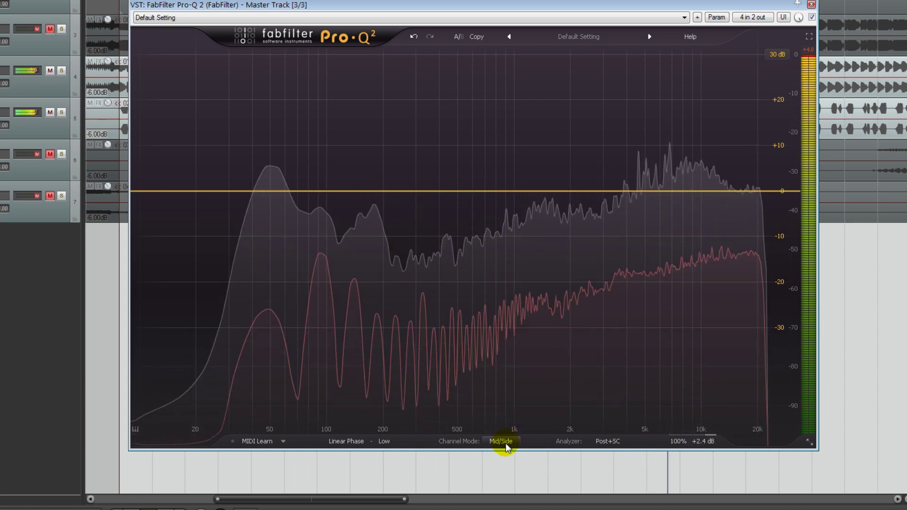
{"action": "mouse_move", "coordinate": [684, 404]}
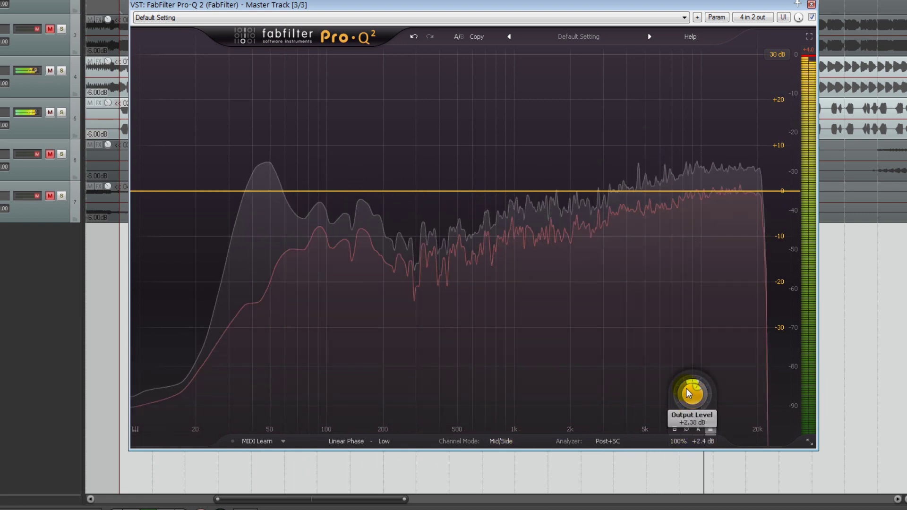
{"action": "mouse_move", "coordinate": [689, 383]}
{"action": "left_mouse_down"}
{"action": "mouse_move", "coordinate": [680, 333]}
{"action": "mouse_move", "coordinate": [723, 373]}
{"action": "mouse_move", "coordinate": [723, 419]}
{"action": "mouse_move", "coordinate": [713, 346]}
{"action": "mouse_move", "coordinate": [704, 383]}
{"action": "left_mouse_up"}
- Switch the channel mode to Left/Right and pan the output toward the right, with the left channel at about -4.69 dB
{"action": "left_click", "coordinate": [506, 442]}
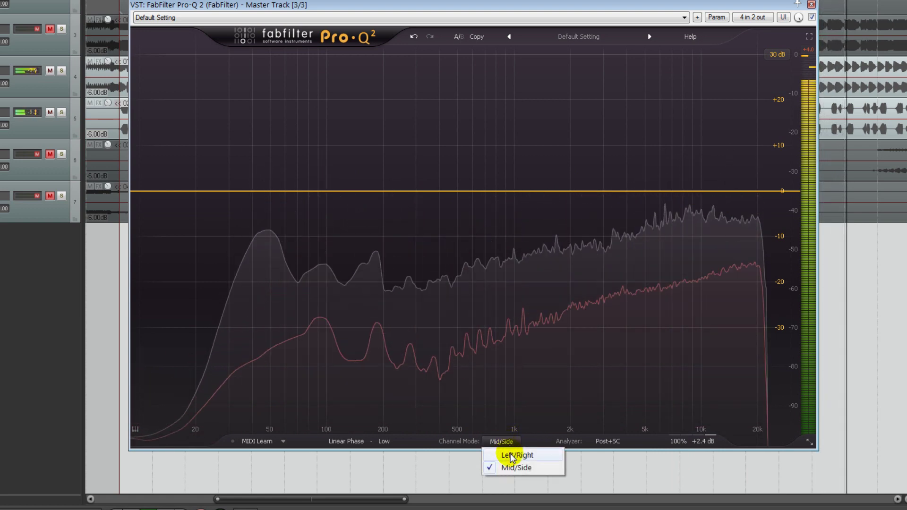
{"action": "left_click", "coordinate": [508, 452]}
{"action": "mouse_move", "coordinate": [694, 399]}
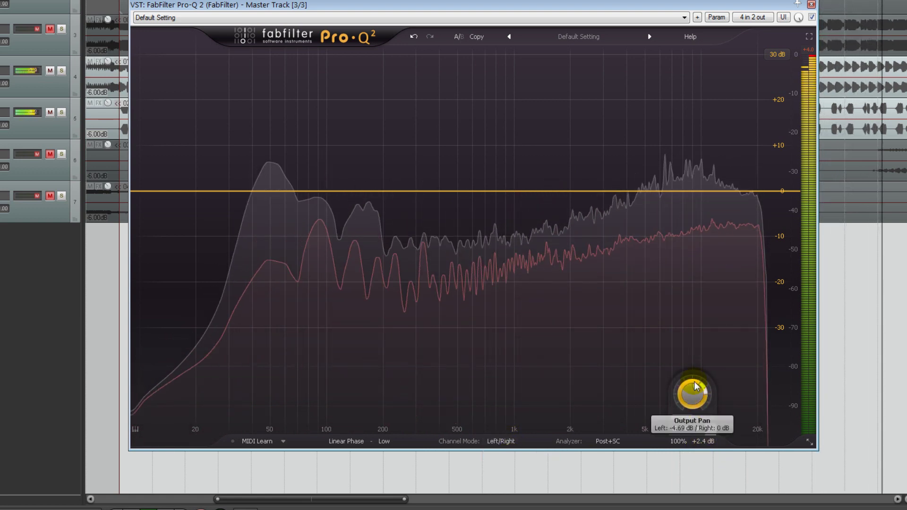
{"action": "left_click_drag", "start_coordinate": [693, 400], "coordinate": [699, 435]}
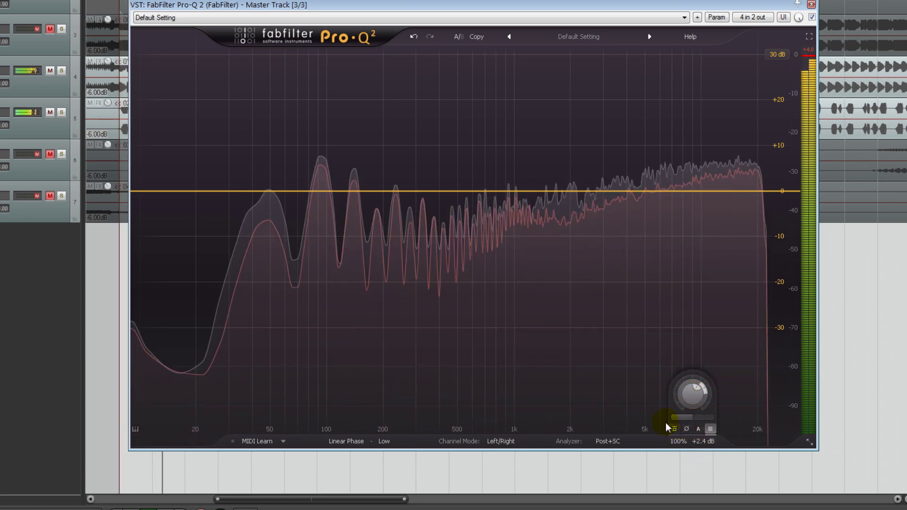
- Try the global bypass and phase invert options of the output, turning each on and off again
{"action": "left_click", "coordinate": [675, 429]}
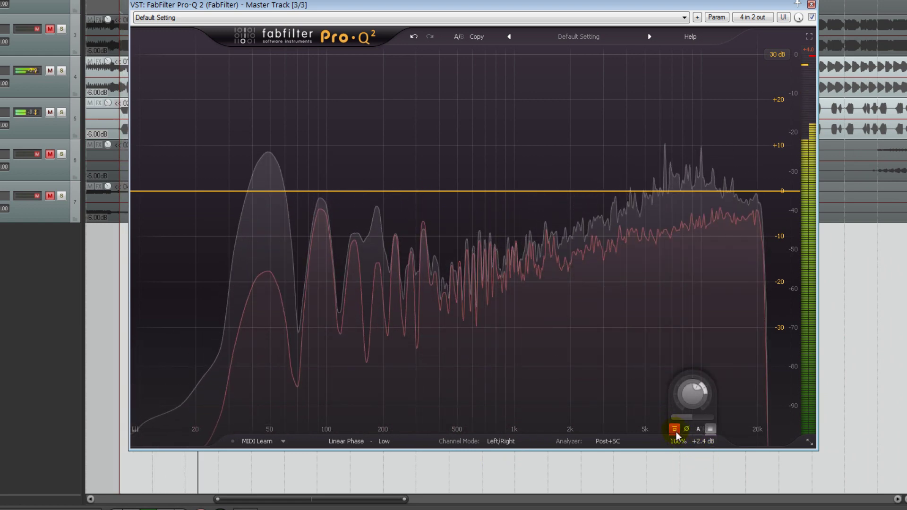
{"action": "left_click", "coordinate": [679, 430]}
{"action": "left_click", "coordinate": [685, 430]}
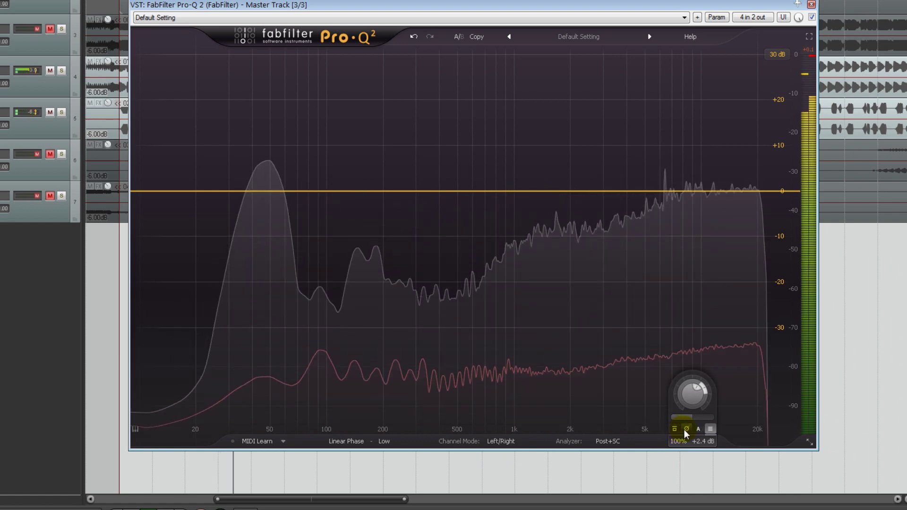
{"action": "left_click", "coordinate": [685, 429]}
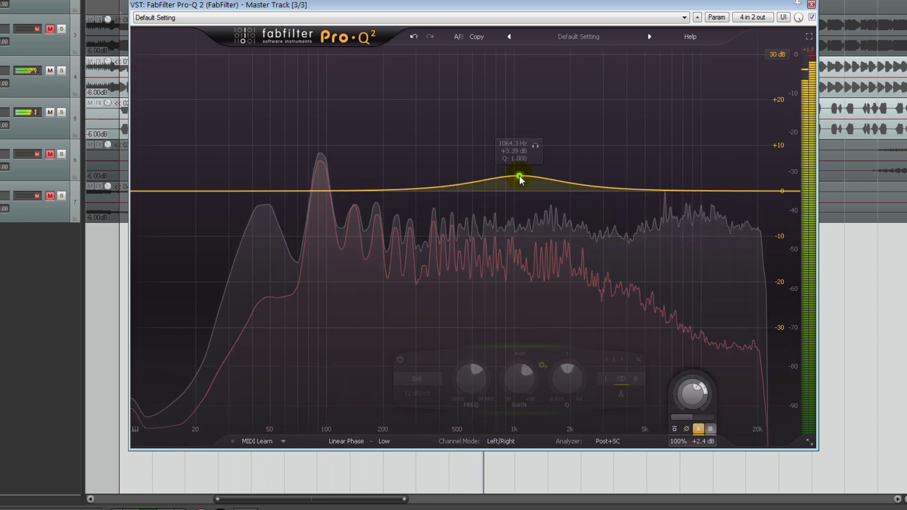
- Shape bell bands of about -14.7 dB at 1020 Hz, +10.4 dB at 205 Hz and -6.4 dB at 3990 Hz, and toggle Auto Gain
{"action": "left_click_drag", "start_coordinate": [520, 176], "coordinate": [516, 258]}
{"action": "left_click_drag", "start_coordinate": [386, 191], "coordinate": [385, 143]}
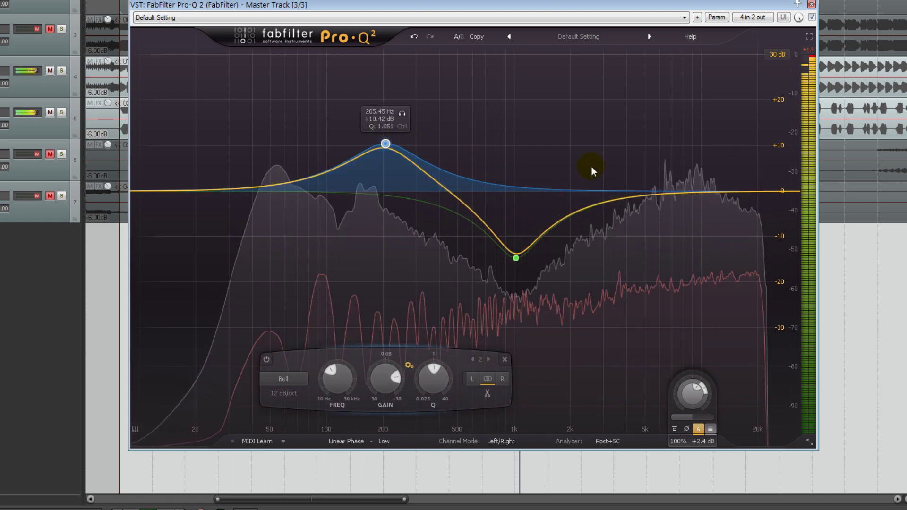
{"action": "left_click_drag", "start_coordinate": [602, 189], "coordinate": [627, 221]}
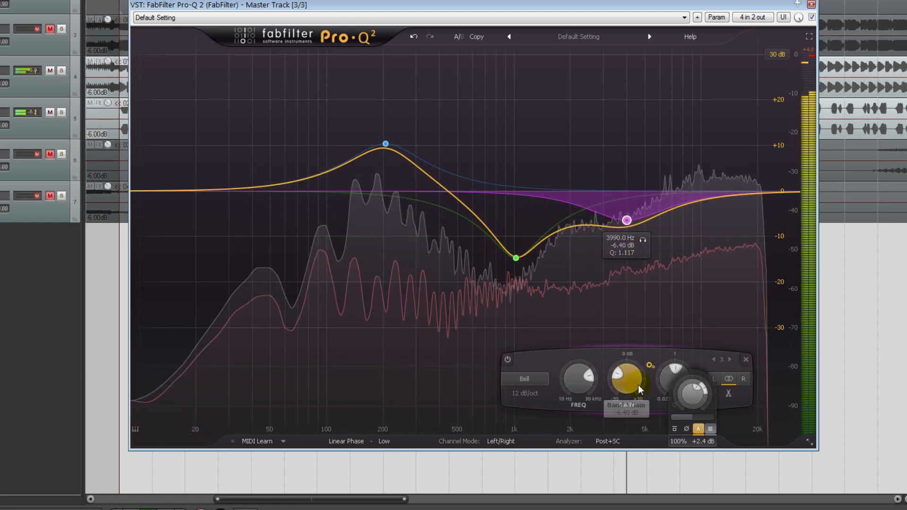
{"action": "left_click", "coordinate": [698, 430]}
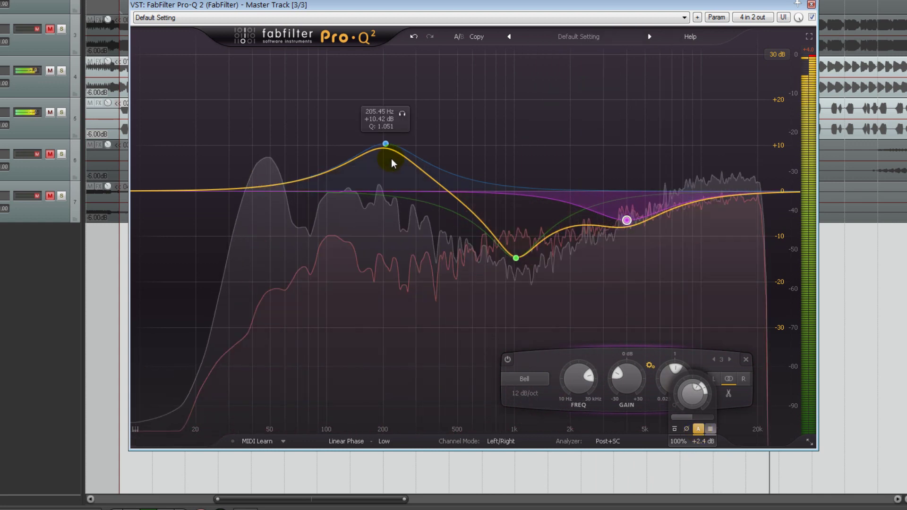
- Add four more bell bands: boosts near 85 Hz and 100 Hz, about -15.7 dB at 224 Hz, and about -1.4 dB at 2.8 kHz
{"action": "left_click_drag", "start_coordinate": [317, 158], "coordinate": [325, 106]}
{"action": "left_click_drag", "start_coordinate": [418, 142], "coordinate": [393, 265]}
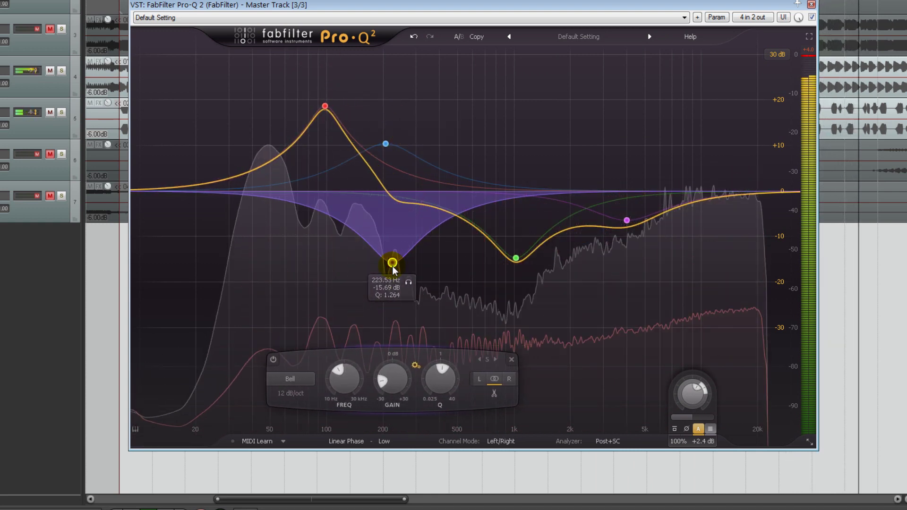
{"action": "left_click", "coordinate": [489, 181]}
{"action": "double_click", "coordinate": [489, 182]}
{"action": "left_click_drag", "start_coordinate": [490, 181], "coordinate": [311, 171]}
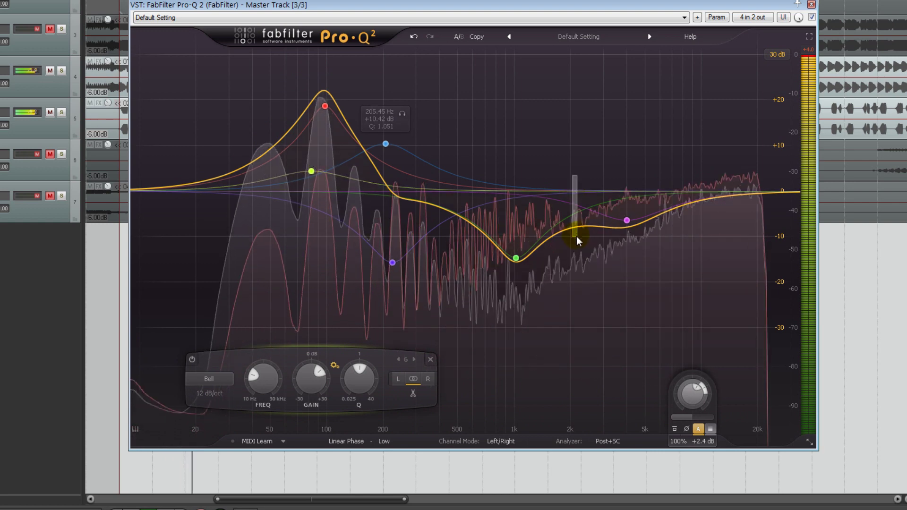
{"action": "double_click", "coordinate": [583, 180]}
{"action": "left_click_drag", "start_coordinate": [584, 192], "coordinate": [689, 197]}
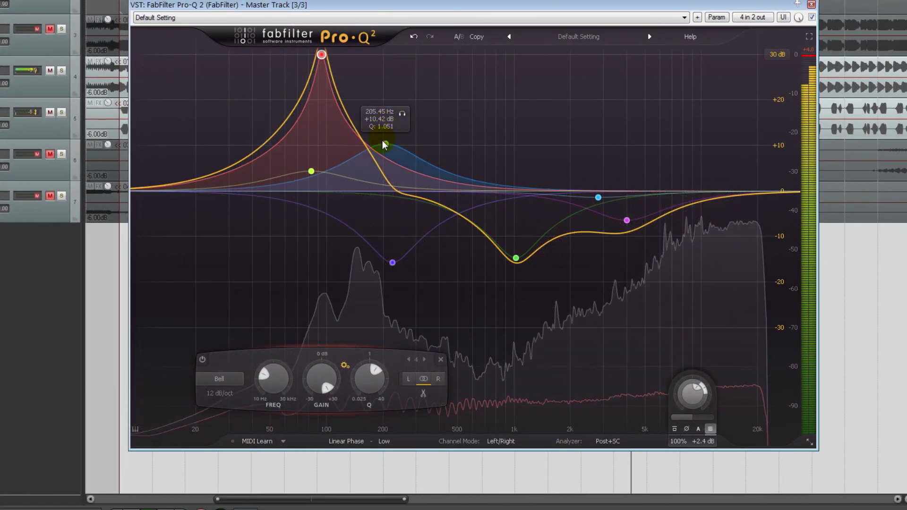
- Select several bands one after another and open the filter shape choices of the band near 1 kHz
{"action": "left_click", "coordinate": [385, 143]}
{"action": "left_click", "coordinate": [598, 197]}
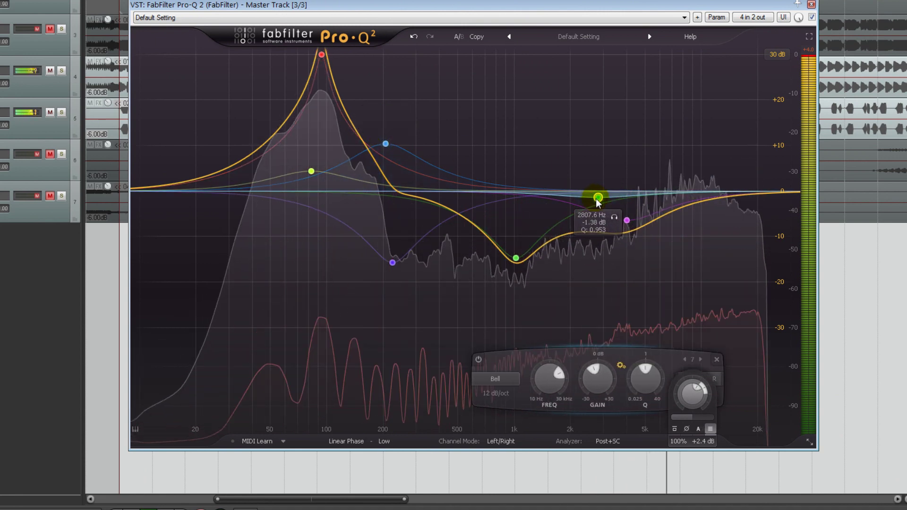
{"action": "left_click", "coordinate": [627, 221]}
{"action": "left_click", "coordinate": [516, 258]}
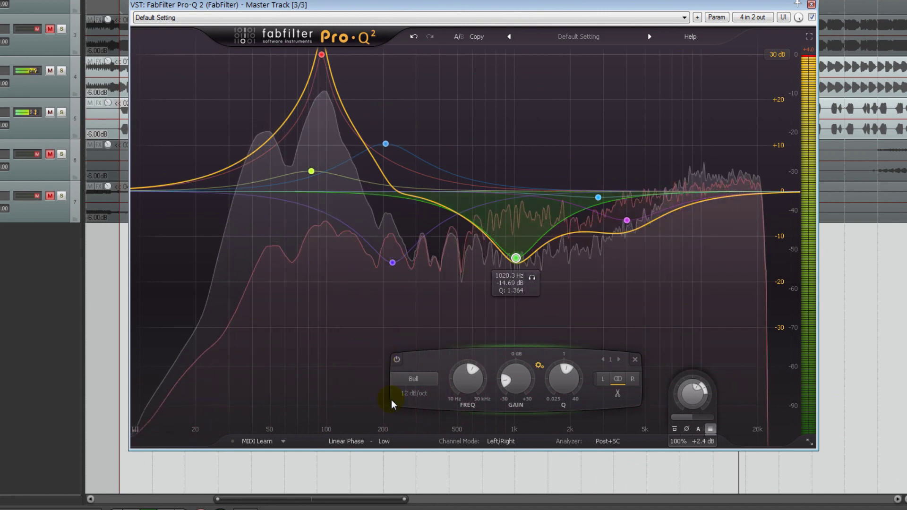
{"action": "left_click", "coordinate": [433, 377]}
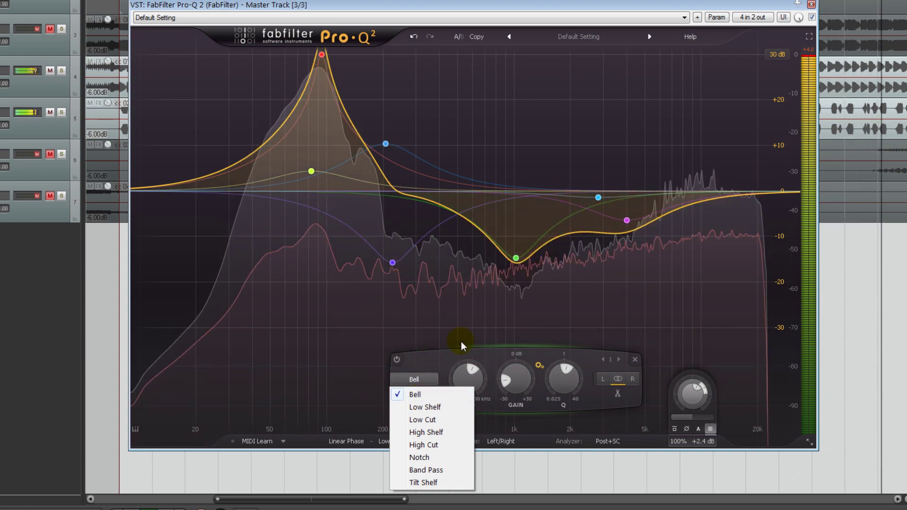
- Select all bands in the display and delete them
{"action": "left_click_drag", "start_coordinate": [700, 302], "coordinate": [475, 164]}
{"action": "key", "text": "ctrl+a"}
{"action": "key", "text": "Delete"}
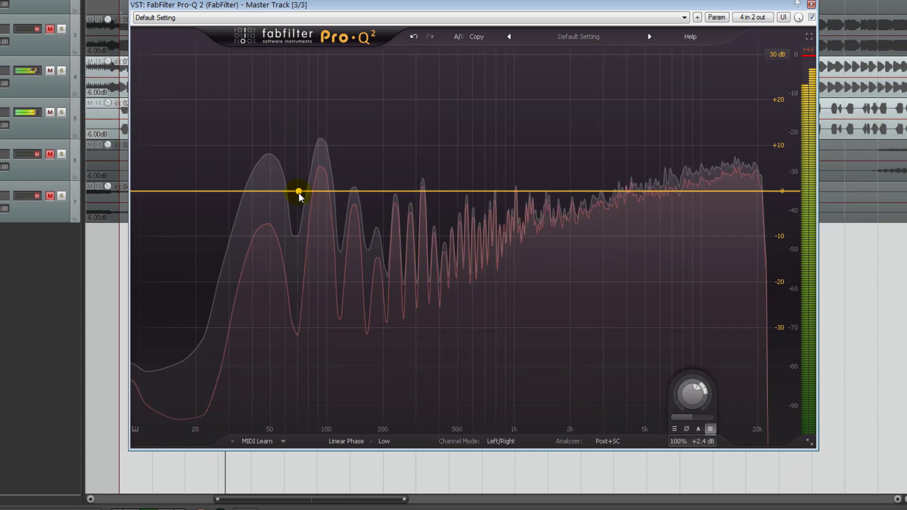
- Add a band of about +6.65 dB at 63 Hz and change its shape to Low Shelf
{"action": "double_click", "coordinate": [290, 161]}
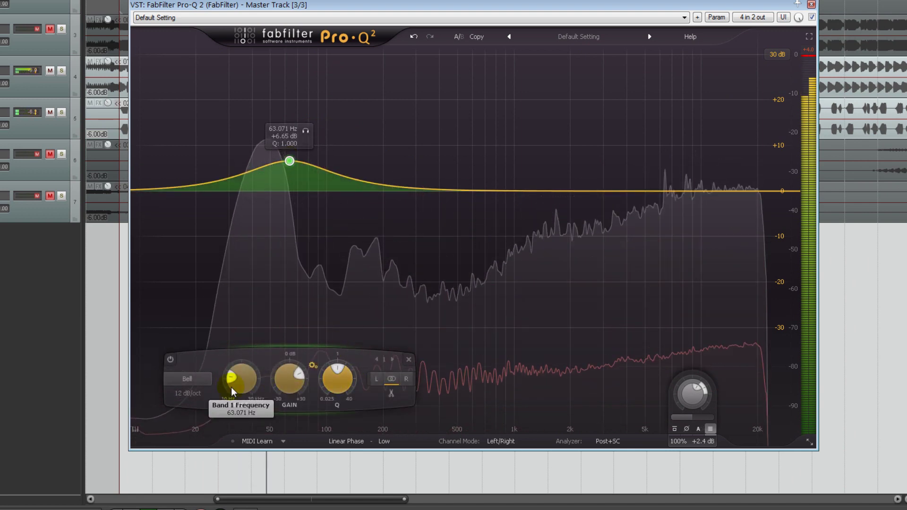
{"action": "left_click", "coordinate": [199, 381]}
{"action": "left_click", "coordinate": [209, 406]}
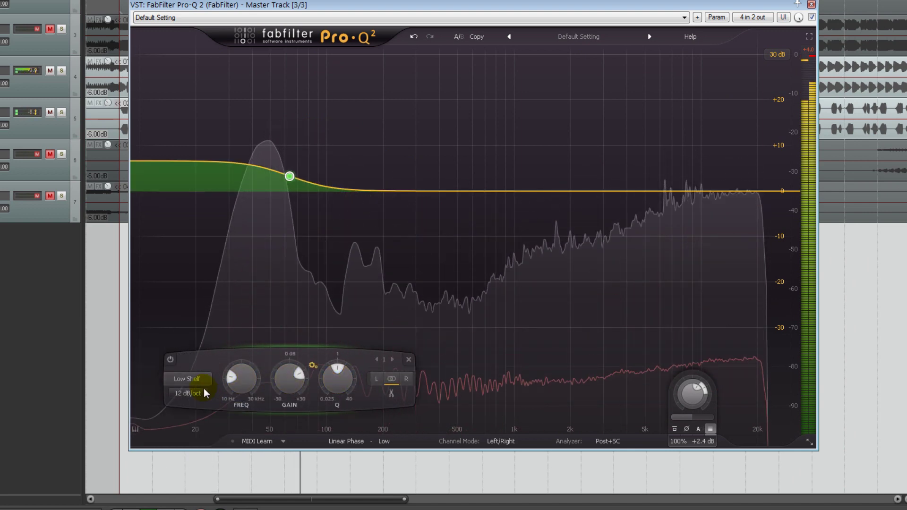
- Change the band's shape to High Shelf, to Low Cut and finally to High Cut
{"action": "left_click", "coordinate": [203, 381]}
{"action": "left_click", "coordinate": [212, 433]}
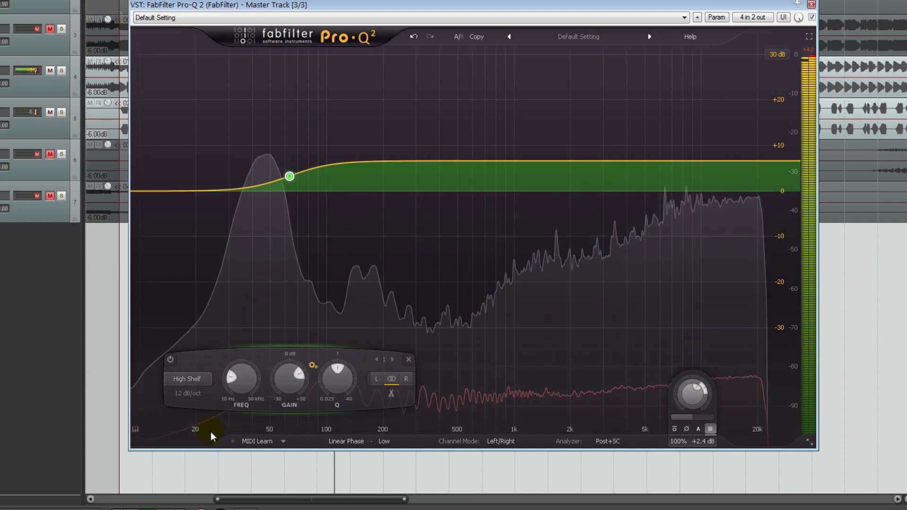
{"action": "left_click", "coordinate": [196, 381]}
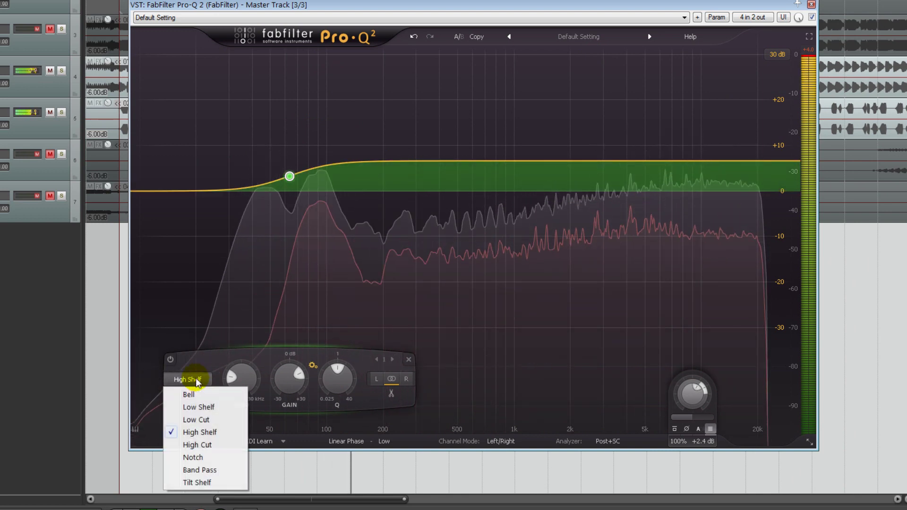
{"action": "left_click", "coordinate": [202, 421]}
{"action": "left_click", "coordinate": [198, 380]}
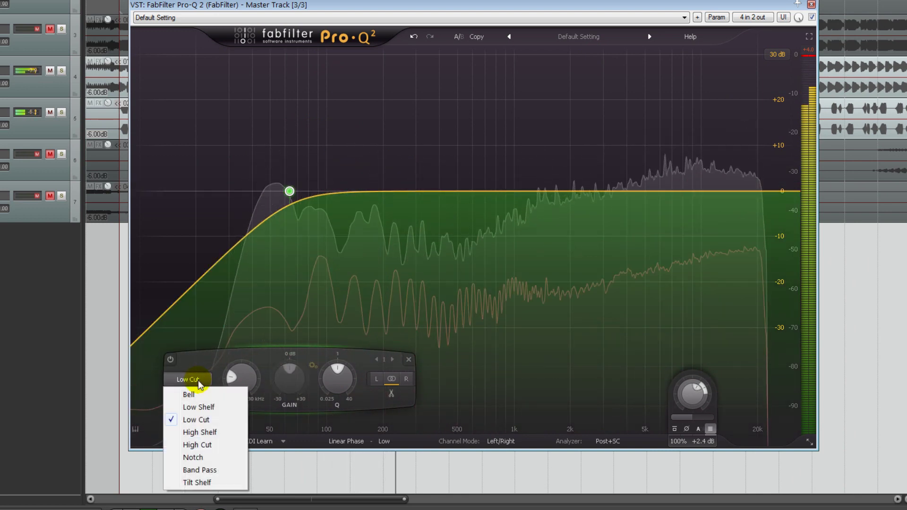
{"action": "left_click", "coordinate": [204, 446]}
- Set the High Cut band's slope to 48 dB/oct, then to 96 dB/oct, and move the band to about 360 Hz
{"action": "left_click", "coordinate": [189, 394]}
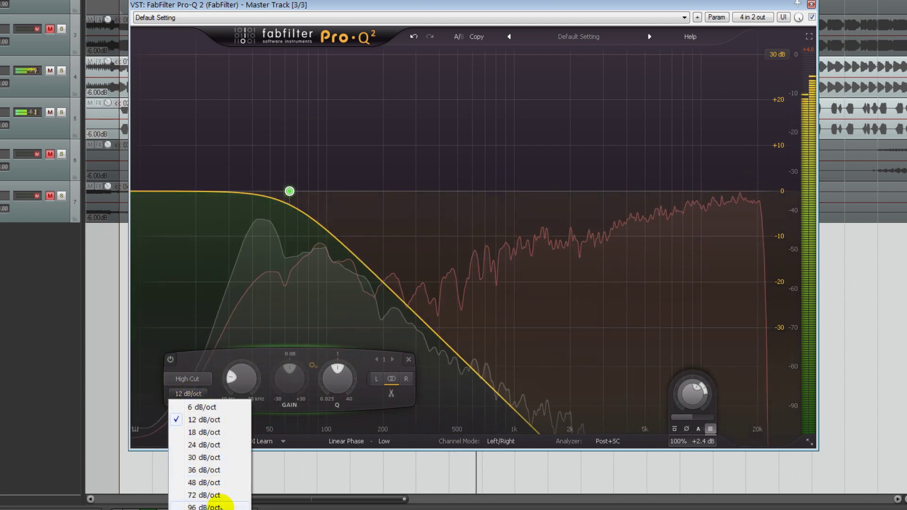
{"action": "left_click", "coordinate": [203, 482]}
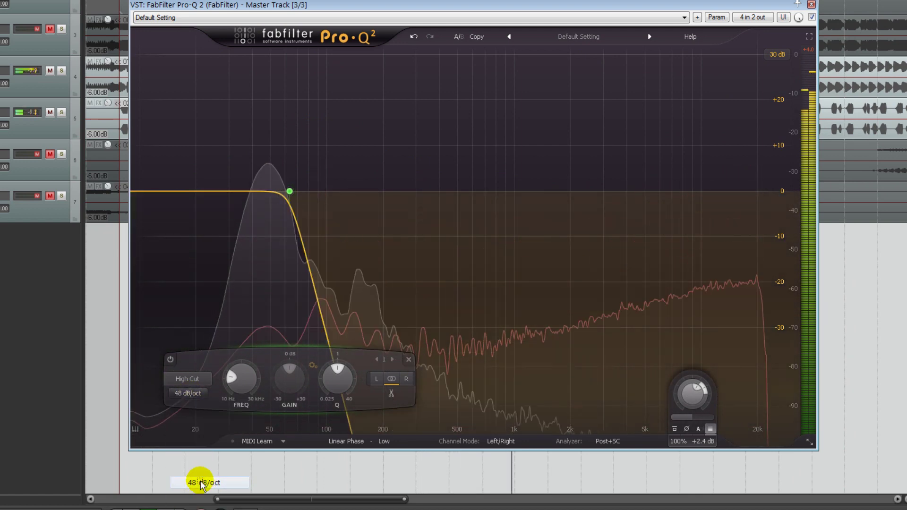
{"action": "left_click", "coordinate": [189, 395]}
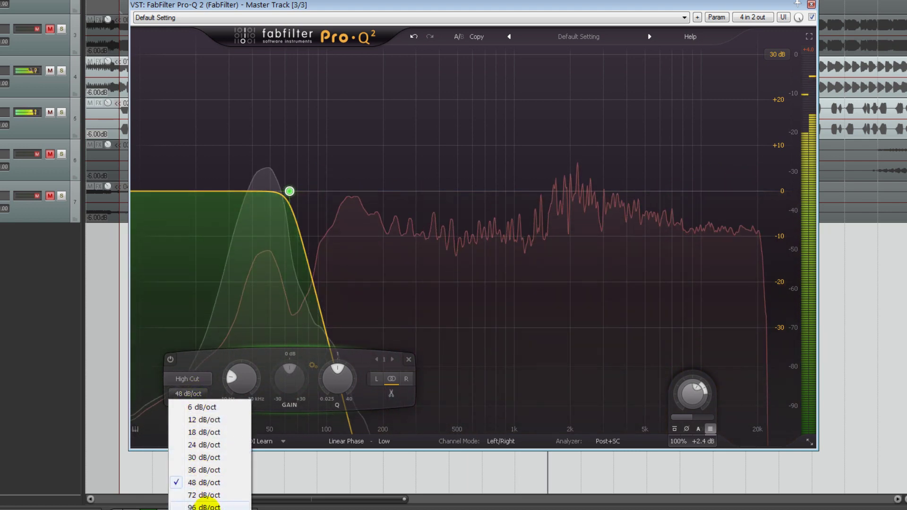
{"action": "left_click", "coordinate": [203, 507]}
{"action": "left_click_drag", "start_coordinate": [290, 191], "coordinate": [431, 184]}
- Set the analyzer to show the pre and post spectra without the sidechain
{"action": "left_click", "coordinate": [615, 444]}
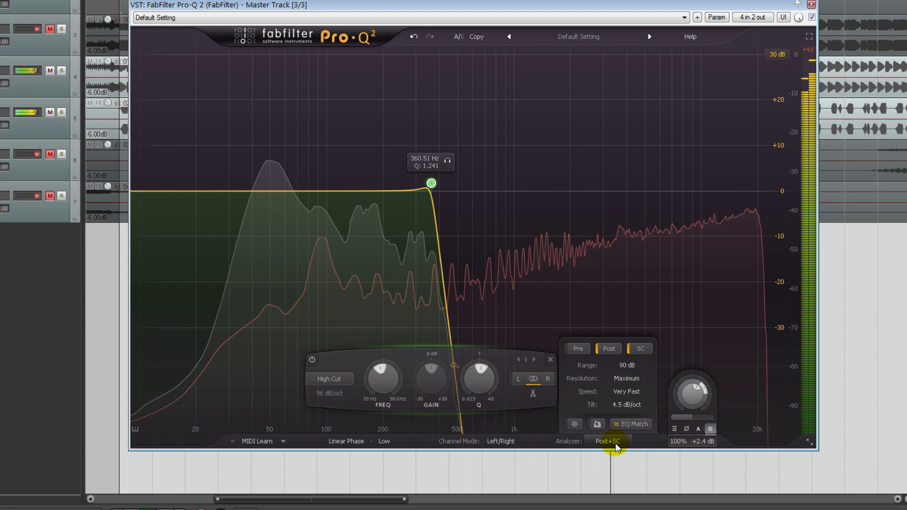
{"action": "left_click", "coordinate": [585, 350]}
{"action": "left_click", "coordinate": [641, 348]}
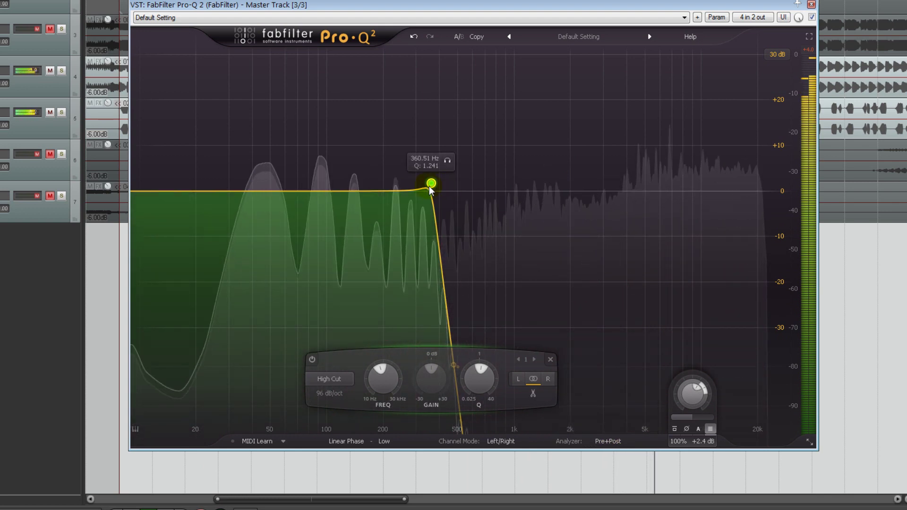
- Change the High Cut band to a Notch, narrow it to a Q of about 4.8 and move it to about 1242 Hz
{"action": "left_click_drag", "start_coordinate": [429, 187], "coordinate": [440, 206]}
{"action": "left_click", "coordinate": [348, 381]}
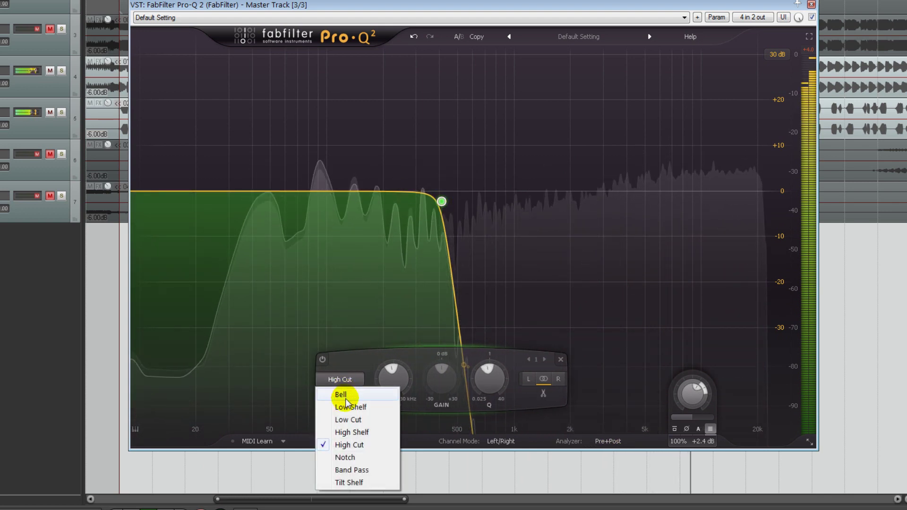
{"action": "left_click", "coordinate": [364, 460]}
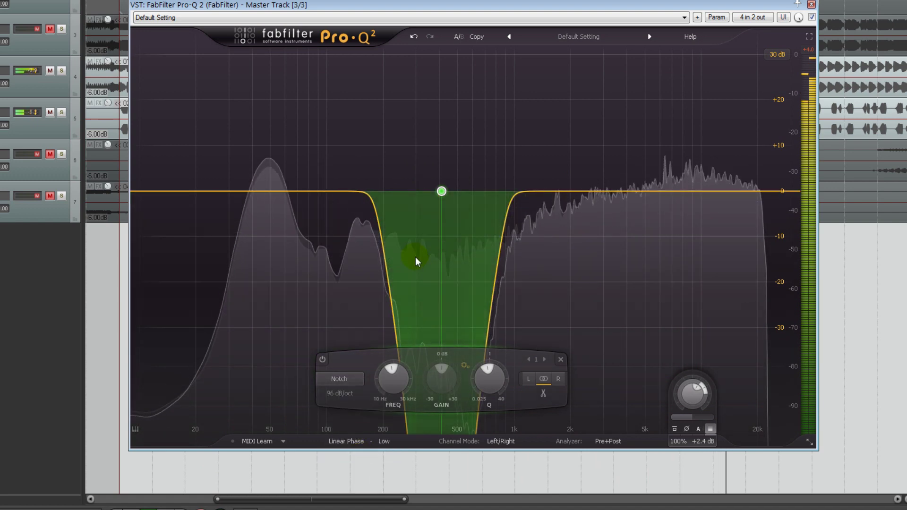
{"action": "left_click_drag", "start_coordinate": [441, 196], "coordinate": [530, 212]}
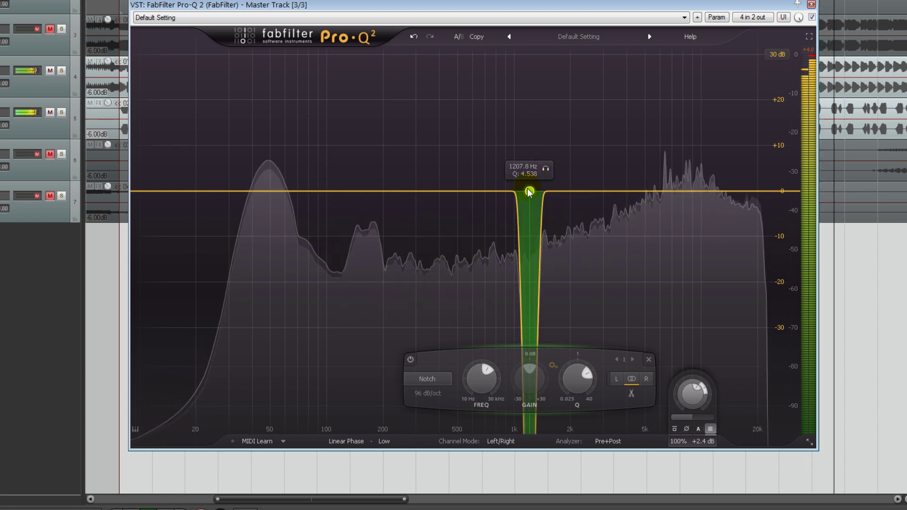
{"action": "mouse_move", "coordinate": [526, 189]}
{"action": "left_mouse_down"}
{"action": "mouse_move", "coordinate": [545, 284]}
{"action": "mouse_move", "coordinate": [532, 190]}
{"action": "left_mouse_up"}
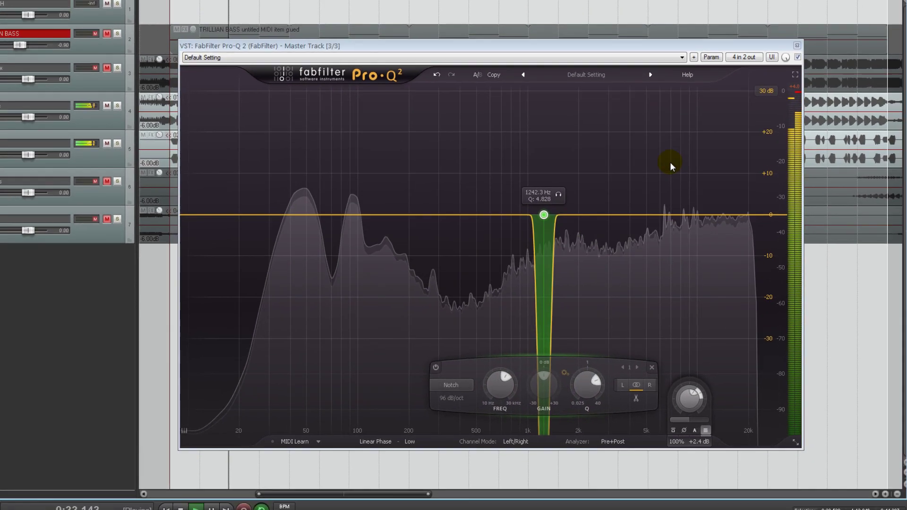
- Open GlissEQ from the master track in the mixer and add a filter at about 587 Hz and 3.7 dB
{"action": "key", "text": "ctrl+m"}
{"action": "left_click", "coordinate": [837, 50]}
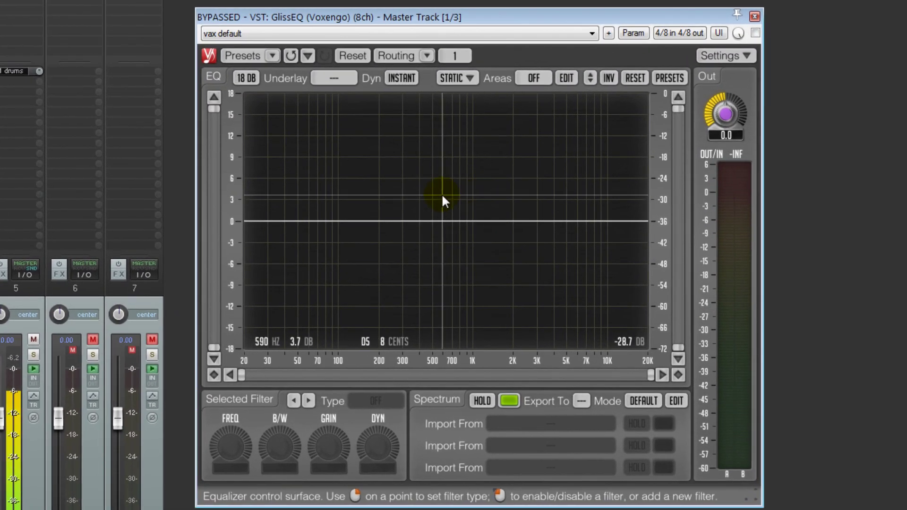
{"action": "double_click", "coordinate": [442, 198]}
- Change the GlissEQ filter type to Notch 4 and narrow its bandwidth to 0.01
{"action": "left_click", "coordinate": [390, 401]}
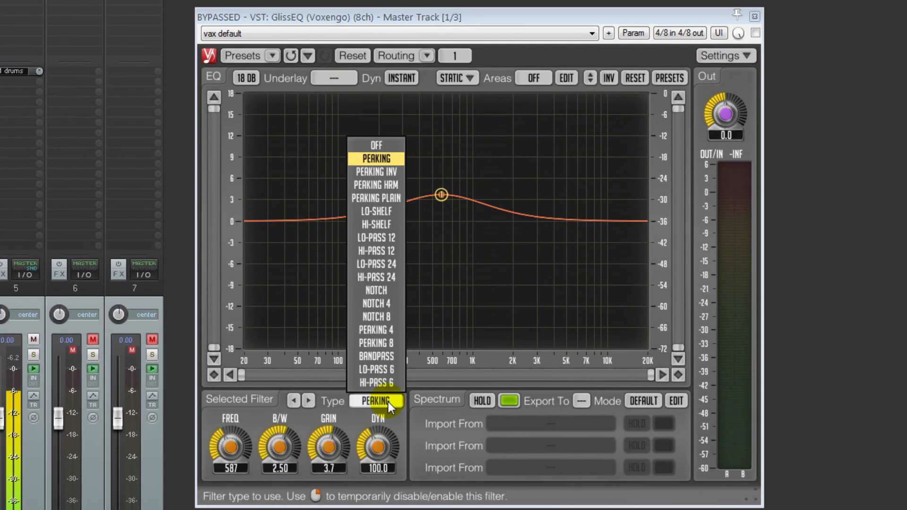
{"action": "left_click", "coordinate": [384, 305]}
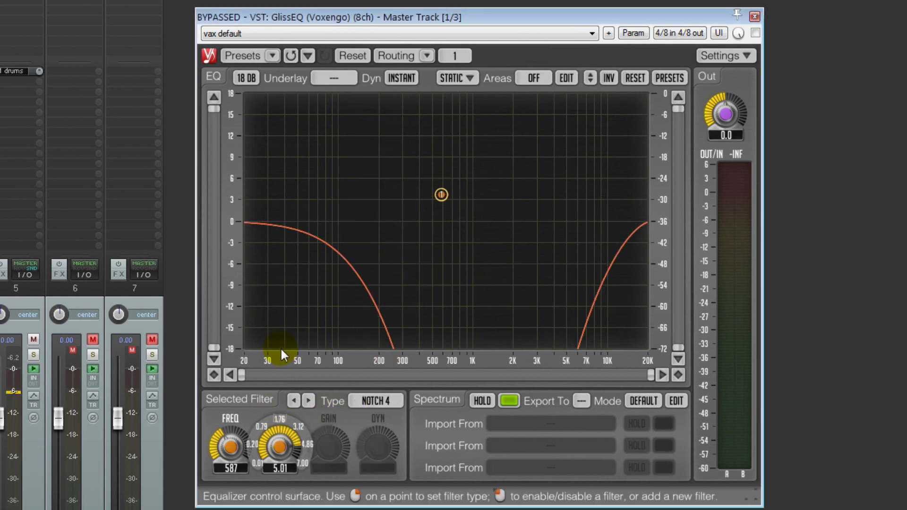
{"action": "scroll", "coordinate": [279, 347], "scroll_direction": "down", "scroll_amount": 10}
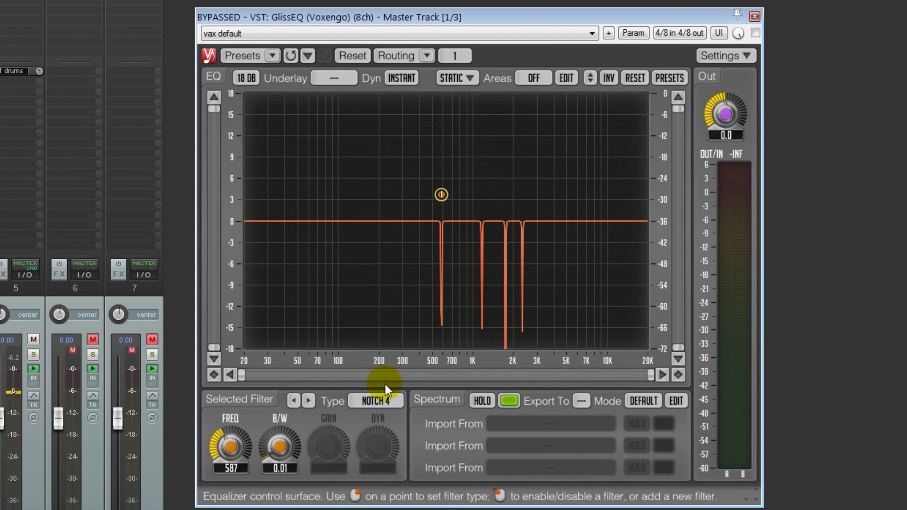
- Switch the GlissEQ filter to Notch 8, move it to about 365 Hz and widen its bandwidth to 0.10
{"action": "left_click", "coordinate": [379, 402]}
{"action": "left_click", "coordinate": [381, 317]}
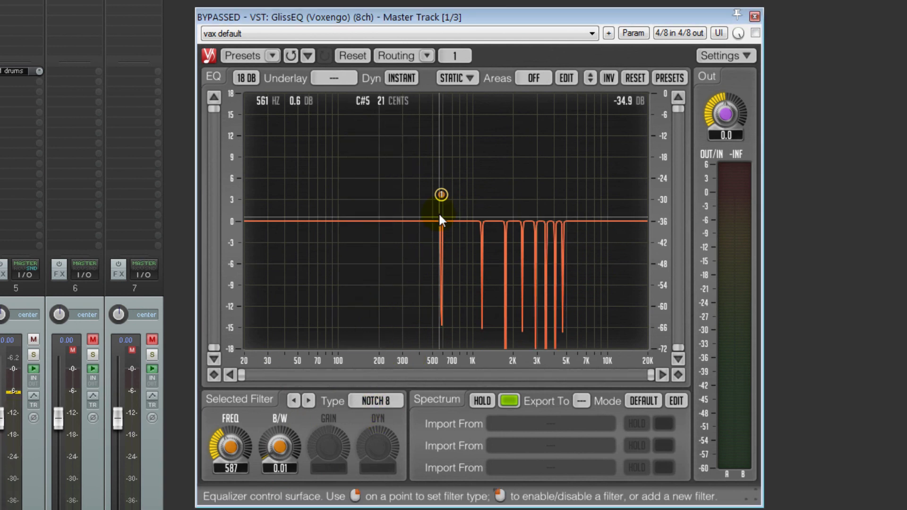
{"action": "left_click_drag", "start_coordinate": [442, 194], "coordinate": [321, 330]}
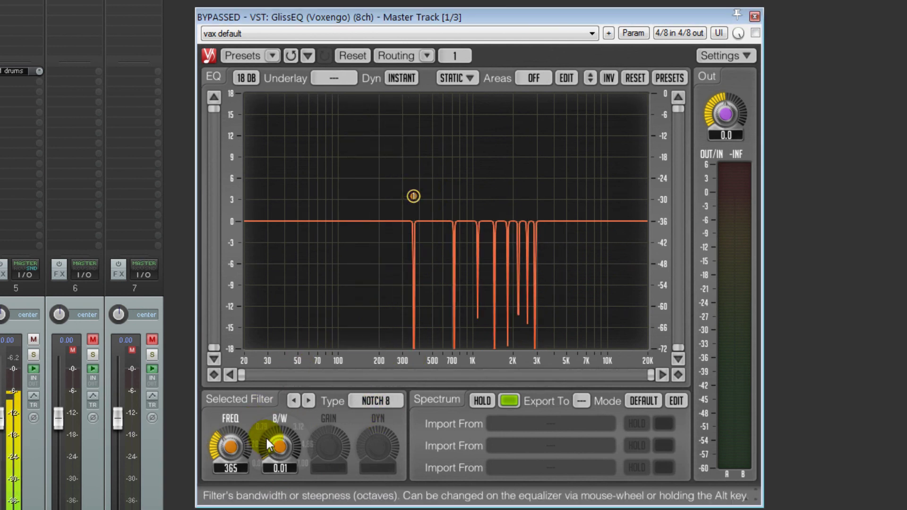
{"action": "left_click_drag", "start_coordinate": [267, 438], "coordinate": [277, 408]}
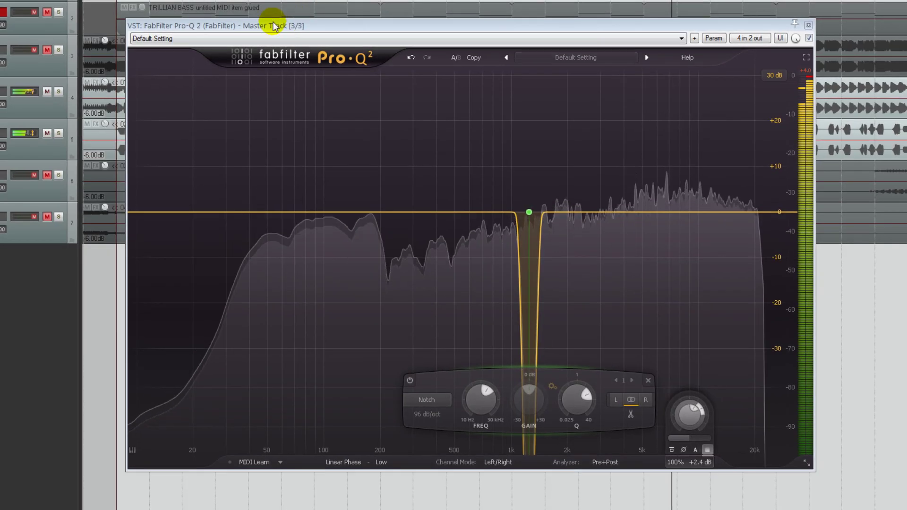
- Stop playback and delete the notch band near 1242 Hz in Pro-Q 2
{"action": "key", "text": "space"}
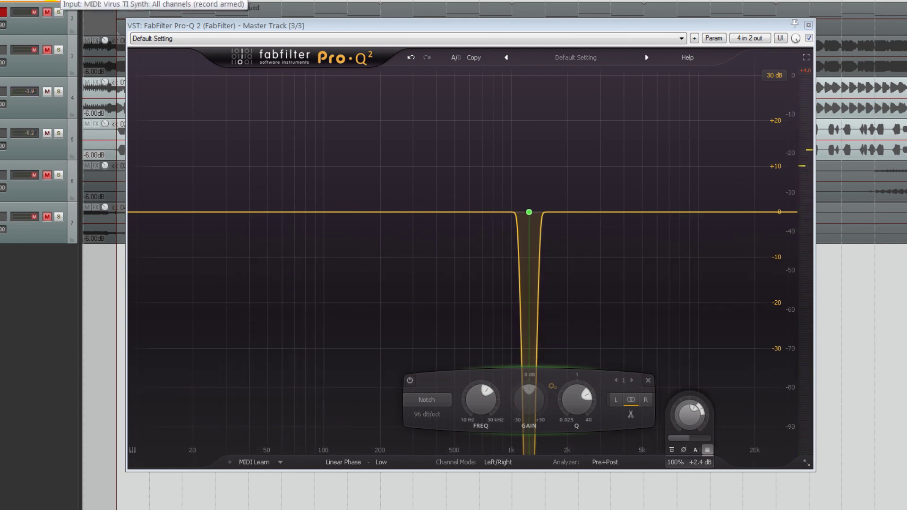
{"action": "mouse_move", "coordinate": [547, 255]}
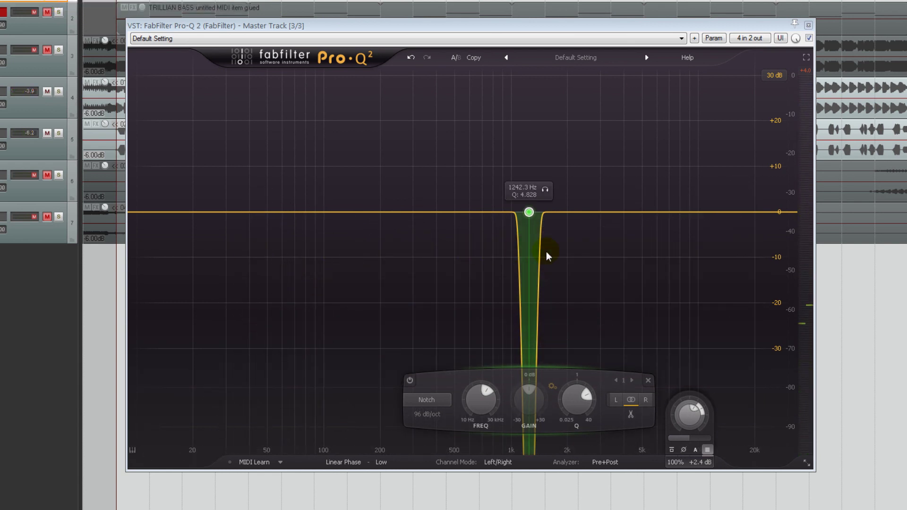
{"action": "left_click", "coordinate": [649, 381]}
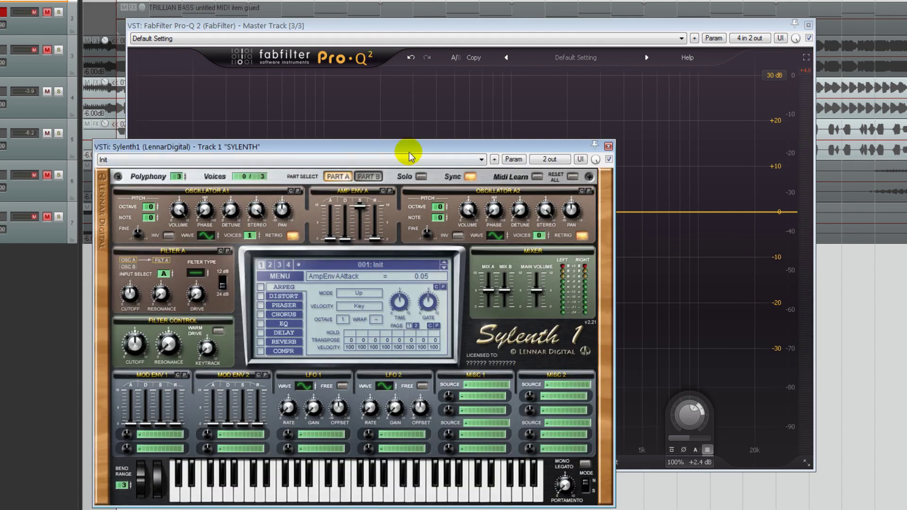
- Arrange the Sylenth1 and Pro-Q 2 windows beside each other and set Sylenth1's oscillator A1 wave to Saw
{"action": "left_click_drag", "start_coordinate": [409, 156], "coordinate": [699, 158]}
{"action": "left_click_drag", "start_coordinate": [634, 20], "coordinate": [463, 12]}
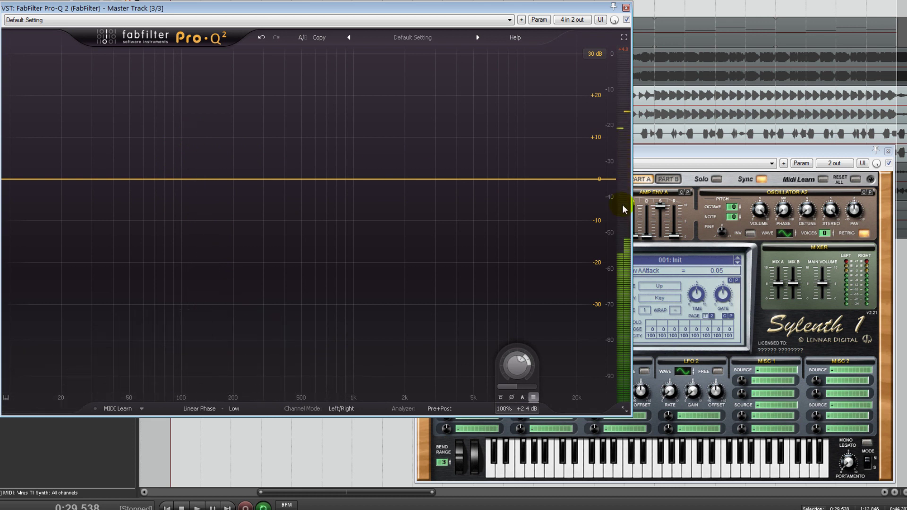
{"action": "left_click", "coordinate": [654, 161]}
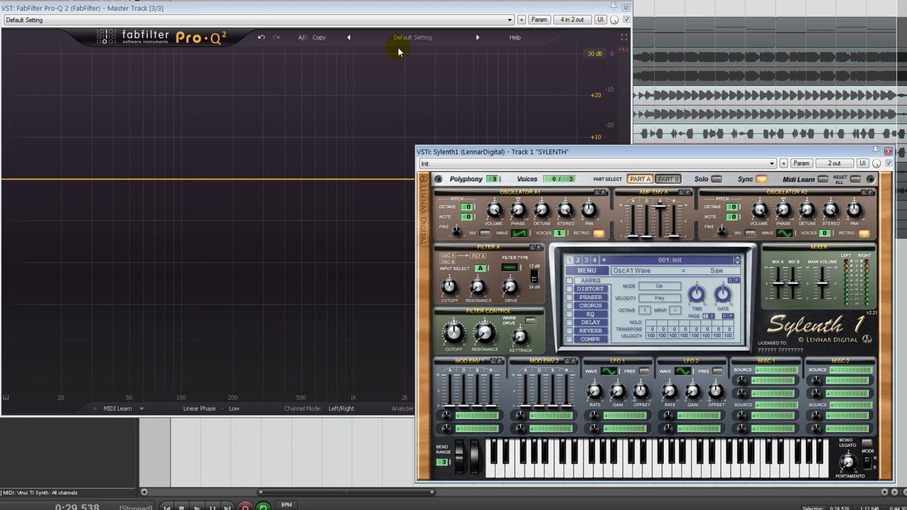
- Reopen GlissEQ from the master track and nudge the Notch 8 filter near 365 Hz
{"action": "left_click", "coordinate": [382, 7]}
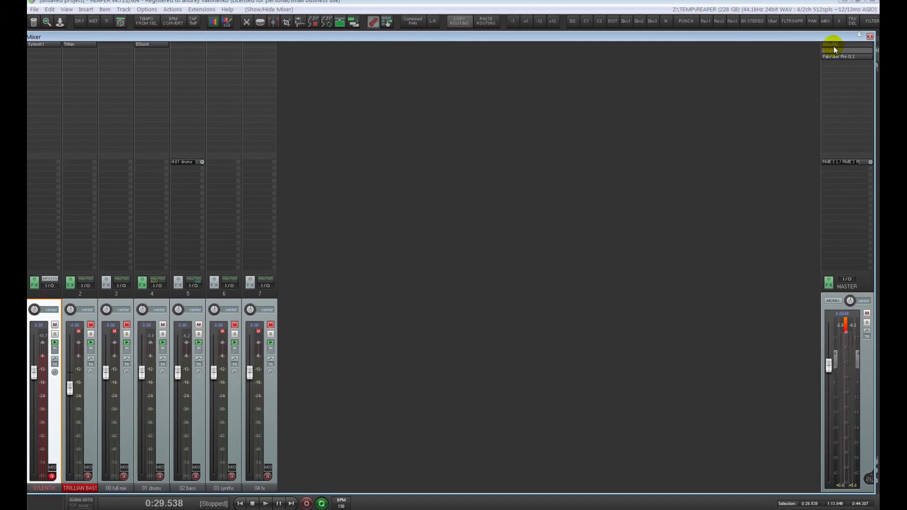
{"action": "left_click", "coordinate": [834, 45]}
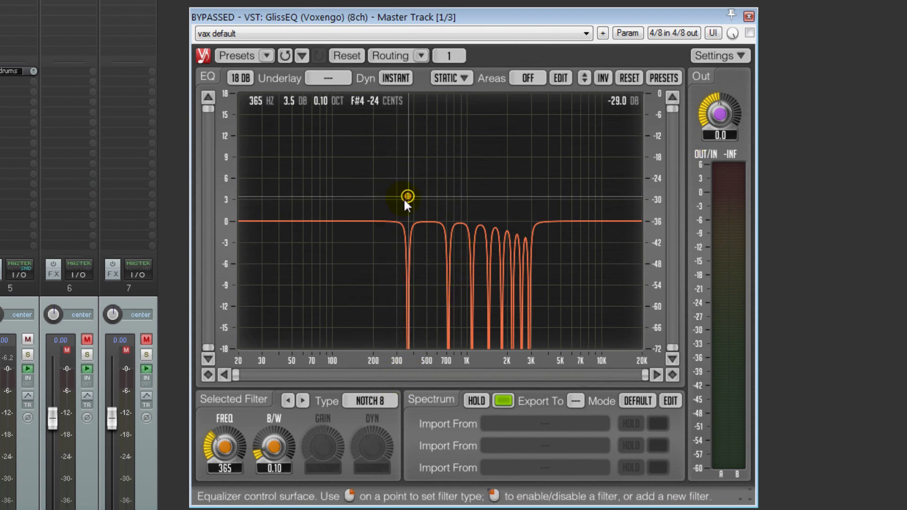
{"action": "mouse_move", "coordinate": [407, 196]}
{"action": "left_mouse_down"}
{"action": "mouse_move", "coordinate": [359, 204]}
{"action": "mouse_move", "coordinate": [380, 185]}
{"action": "mouse_move", "coordinate": [448, 189]}
{"action": "mouse_move", "coordinate": [404, 188]}
{"action": "left_mouse_up"}
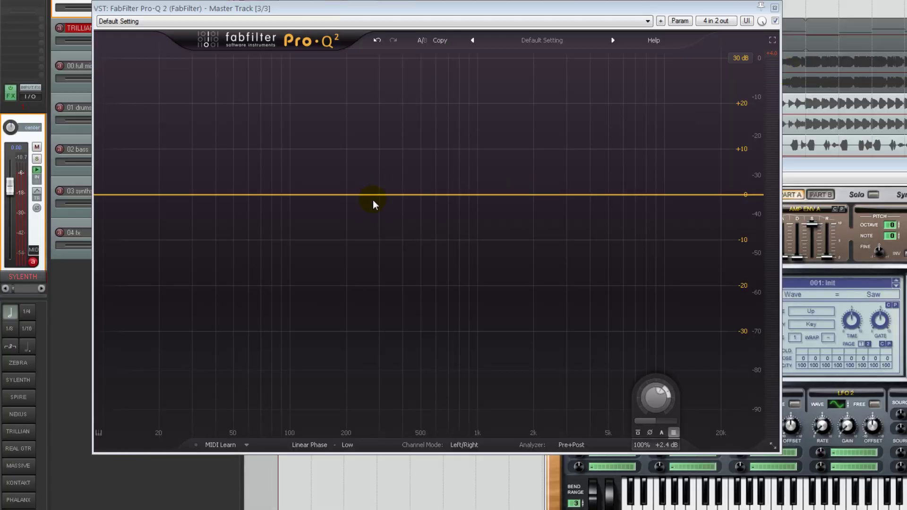
- Add a band at about 276 Hz in Pro-Q 2 and change its shape to Notch
{"action": "left_click", "coordinate": [373, 199]}
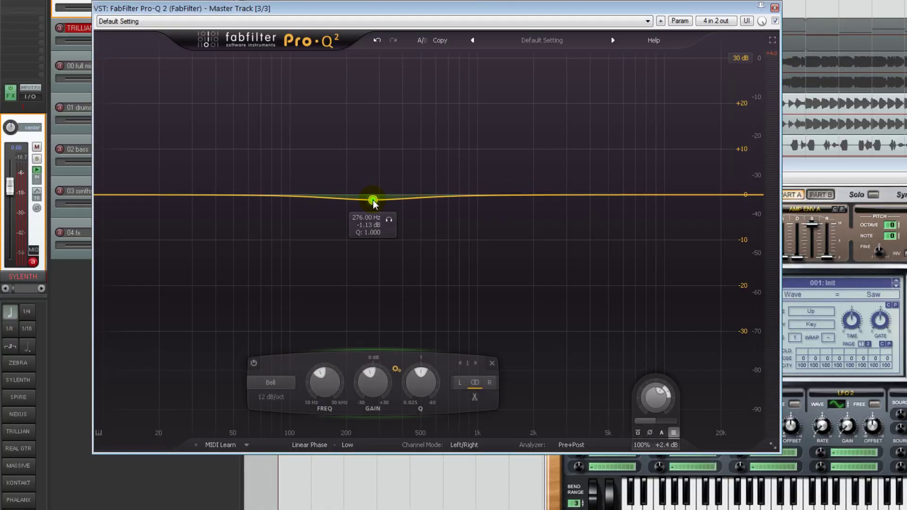
{"action": "left_click", "coordinate": [275, 384]}
{"action": "left_click", "coordinate": [276, 461]}
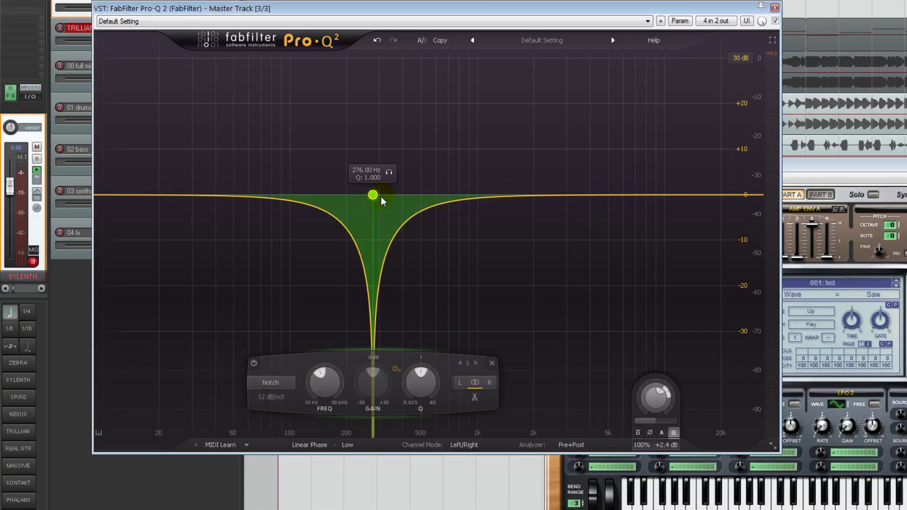
- Move the notch to about 451 Hz, set its slope to 96 dB/oct and raise its Q to about 2.8
{"action": "left_click_drag", "start_coordinate": [378, 196], "coordinate": [413, 195]}
{"action": "left_click", "coordinate": [313, 399]}
{"action": "left_click", "coordinate": [313, 455]}
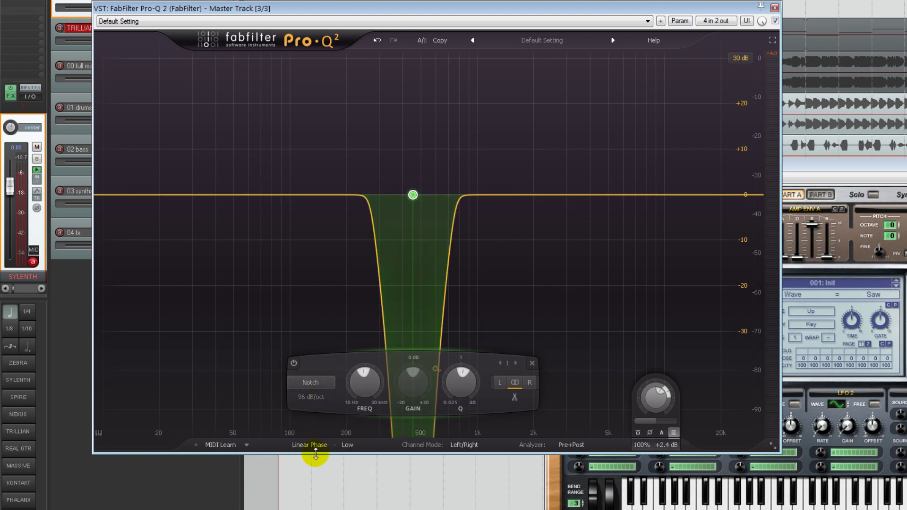
{"action": "left_click_drag", "start_coordinate": [461, 380], "coordinate": [305, 382]}
- Change the band's shape to Band Pass and move it to about 1976 Hz
{"action": "left_click", "coordinate": [308, 384]}
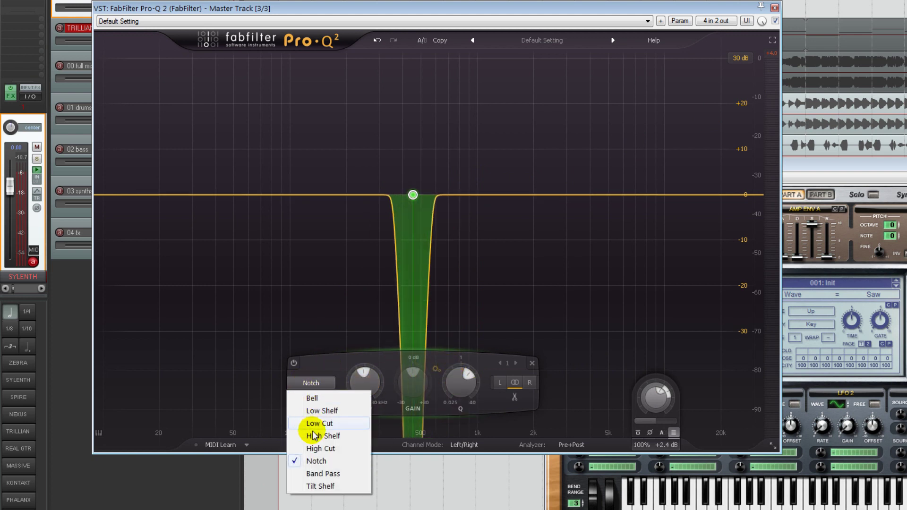
{"action": "left_click", "coordinate": [320, 472]}
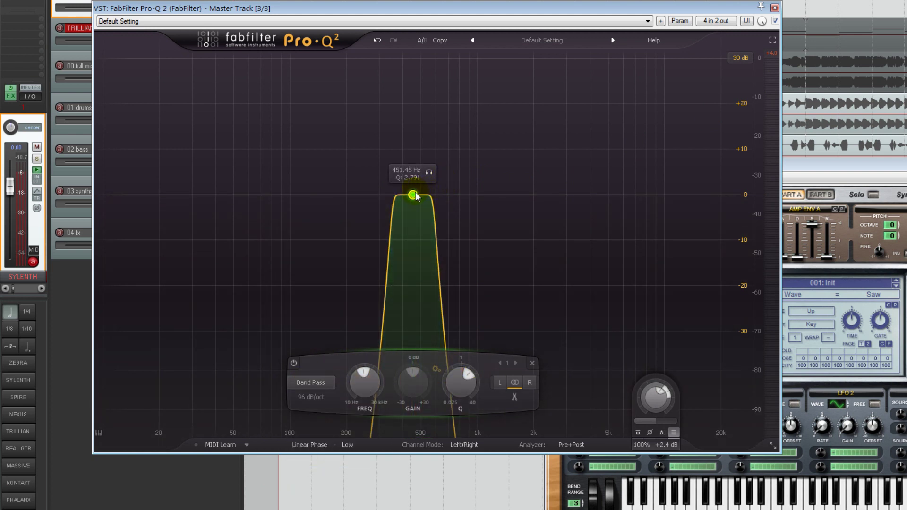
{"action": "left_click_drag", "start_coordinate": [414, 195], "coordinate": [533, 186]}
- Set the band pass slope to 36 dB/oct and move the band to about 1430 Hz
{"action": "left_click", "coordinate": [433, 398]}
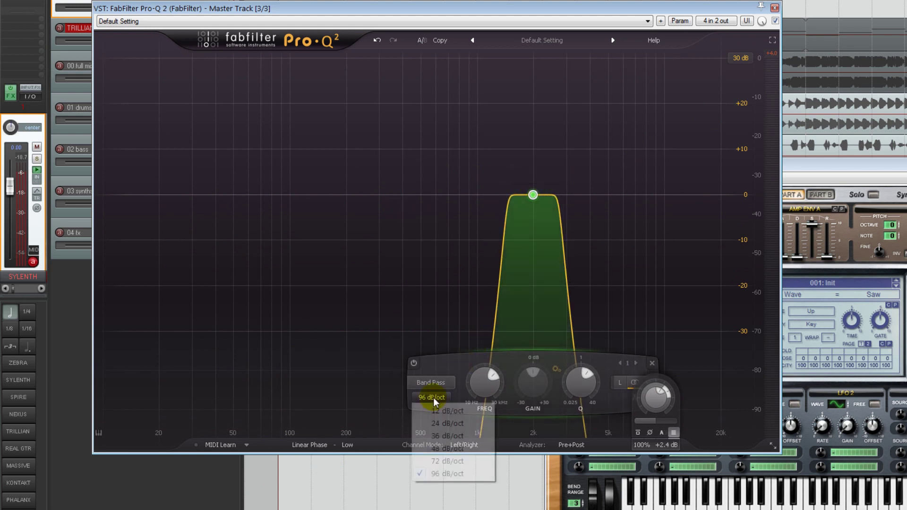
{"action": "left_click", "coordinate": [440, 435]}
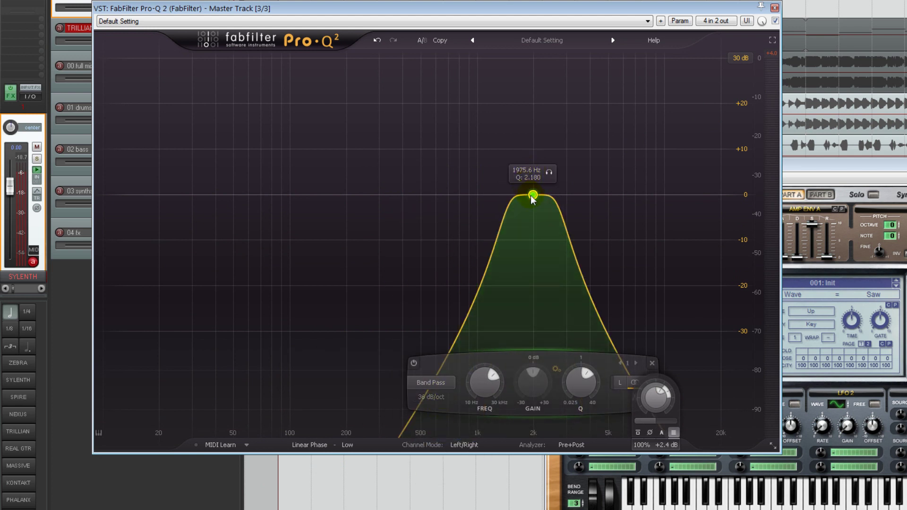
{"action": "left_click_drag", "start_coordinate": [532, 195], "coordinate": [508, 197]}
- Set the band pass slope to 96 dB/oct, widen it to a Q of about 0.45 and raise its frequency to about 2442 Hz
{"action": "left_click", "coordinate": [415, 396]}
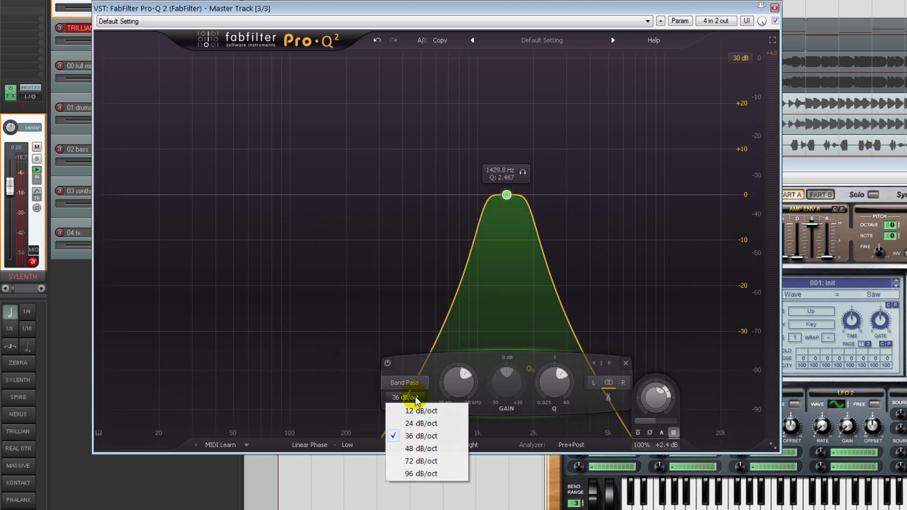
{"action": "left_click", "coordinate": [416, 474]}
{"action": "mouse_move", "coordinate": [512, 196]}
{"action": "left_mouse_down"}
{"action": "mouse_move", "coordinate": [501, 204]}
{"action": "mouse_move", "coordinate": [505, 217]}
{"action": "mouse_move", "coordinate": [503, 104]}
{"action": "mouse_move", "coordinate": [500, 192]}
{"action": "mouse_move", "coordinate": [555, 186]}
{"action": "mouse_move", "coordinate": [514, 186]}
{"action": "left_mouse_up"}
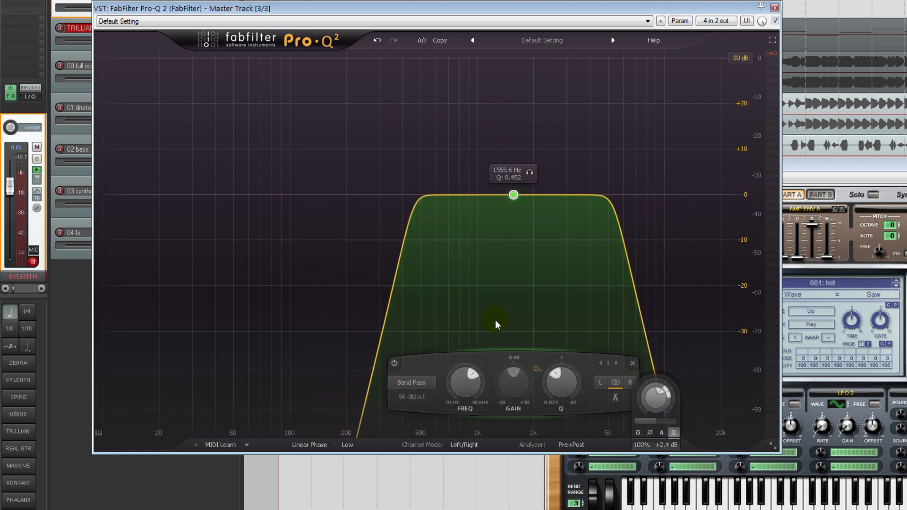
{"action": "left_click_drag", "start_coordinate": [457, 377], "coordinate": [474, 393]}
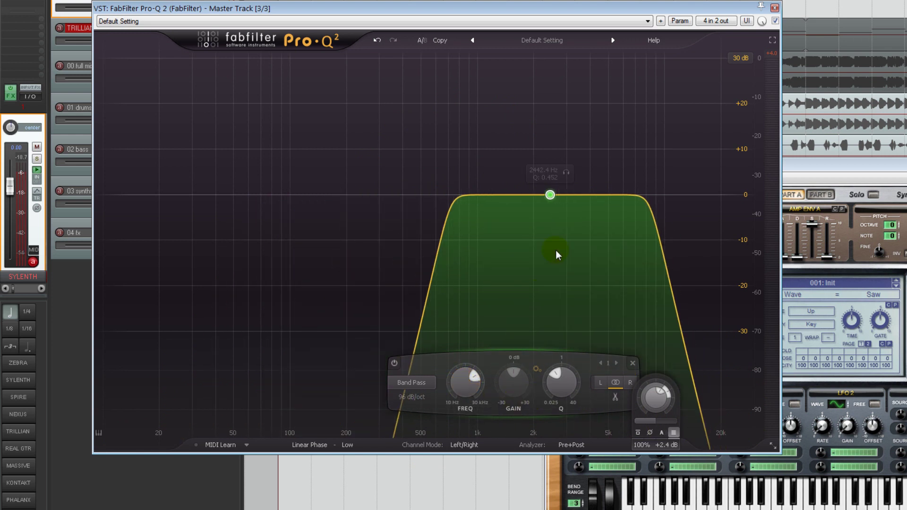
- Change the band's shape from Band Pass to Bell
{"action": "left_click", "coordinate": [416, 383]}
{"action": "left_click", "coordinate": [411, 399]}
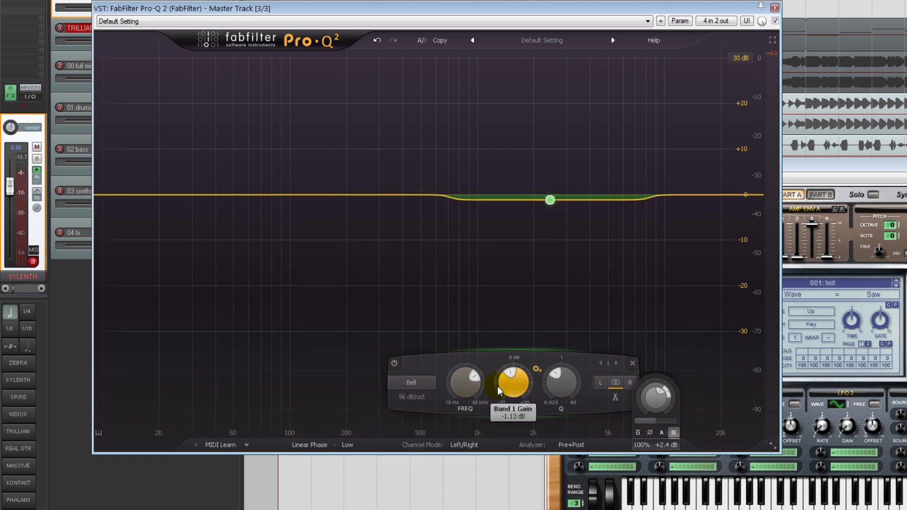
- Raise the bell band's gain to about +9 dB and set its slope to 36 dB/oct
{"action": "left_click_drag", "start_coordinate": [512, 390], "coordinate": [504, 359]}
{"action": "left_click", "coordinate": [428, 396]}
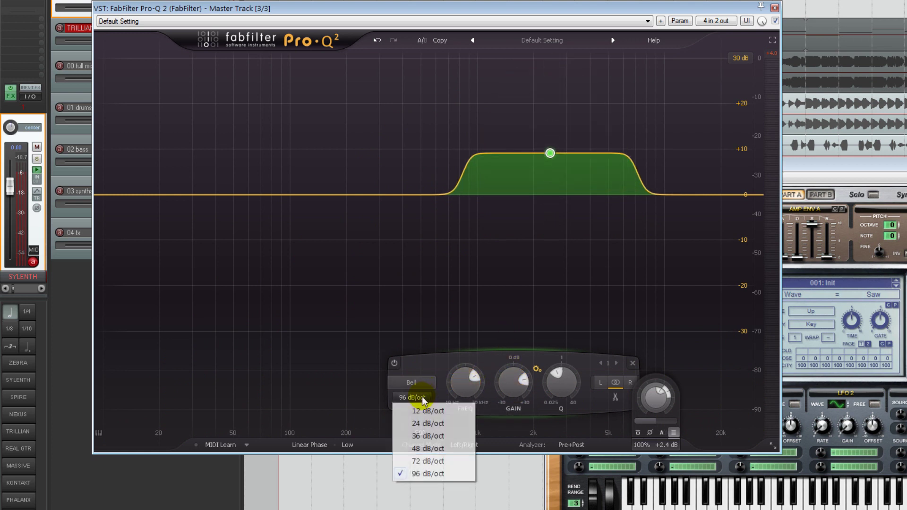
{"action": "left_click", "coordinate": [432, 435]}
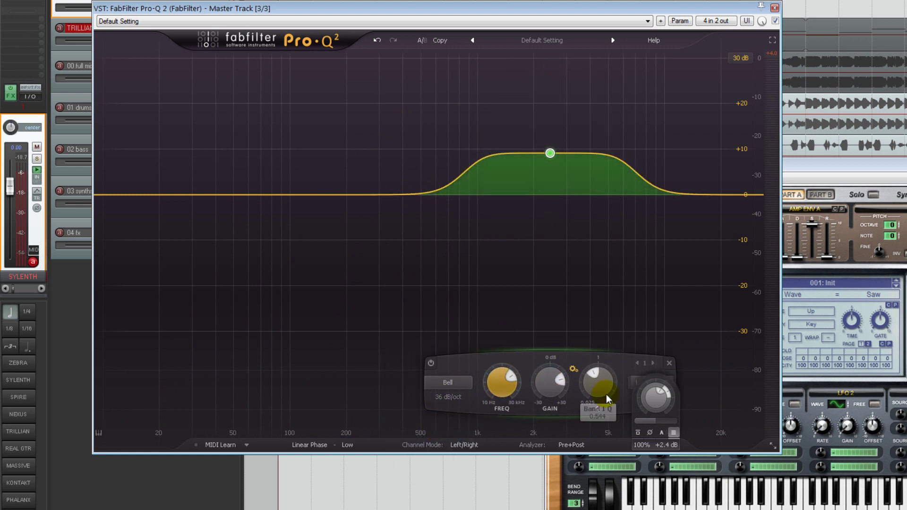
- Narrow the bell band's Q and bring up the explanation of the Gain-Q Interaction option
{"action": "mouse_move", "coordinate": [598, 385]}
{"action": "left_mouse_down"}
{"action": "mouse_move", "coordinate": [602, 406]}
{"action": "mouse_move", "coordinate": [599, 333]}
{"action": "mouse_move", "coordinate": [597, 384]}
{"action": "left_mouse_up"}
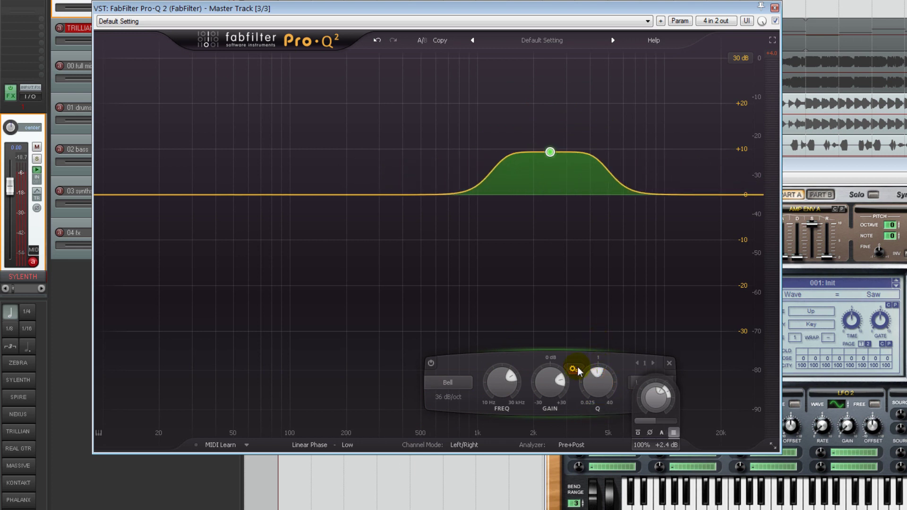
{"action": "mouse_move", "coordinate": [579, 371]}
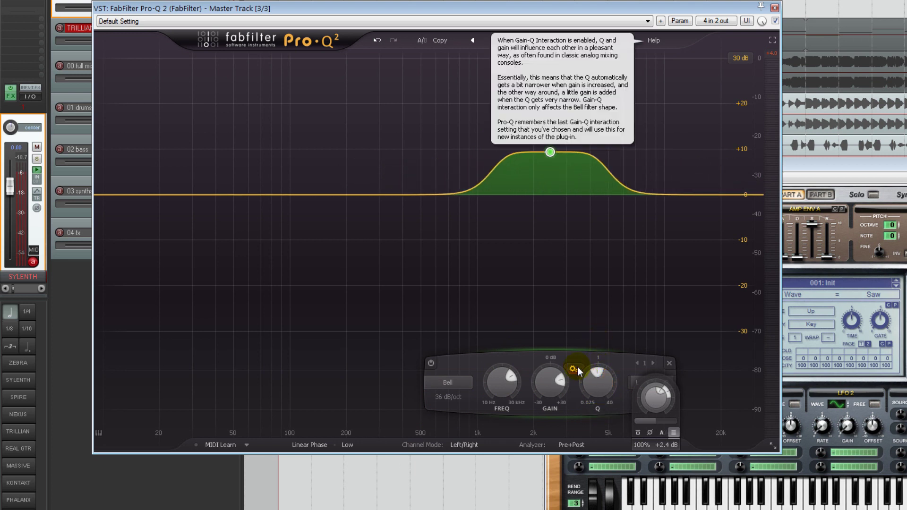
{"action": "left_click", "coordinate": [579, 371]}
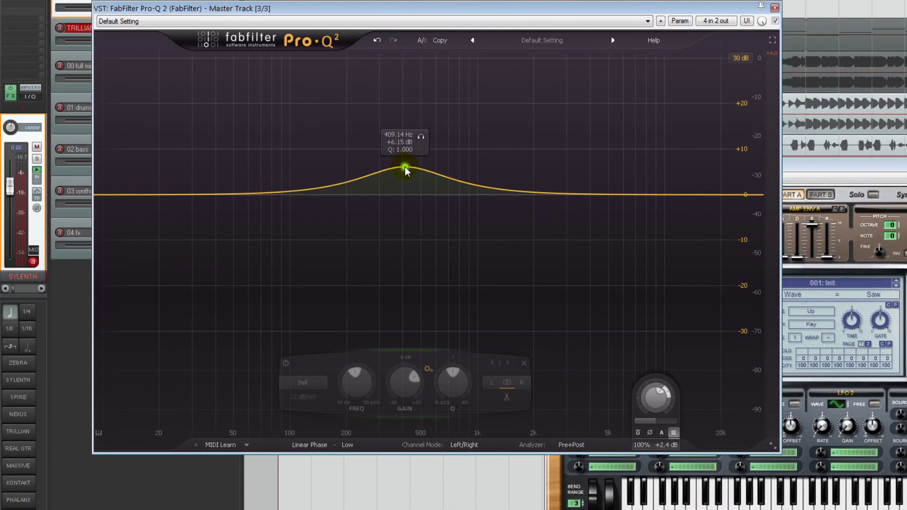
- Limit the existing bell to the left channel at about 313 Hz, +10.67 dB, and add a right-channel cut of about -11.42 dB near 1976 Hz
{"action": "left_click", "coordinate": [492, 383]}
{"action": "left_click_drag", "start_coordinate": [407, 168], "coordinate": [385, 147]}
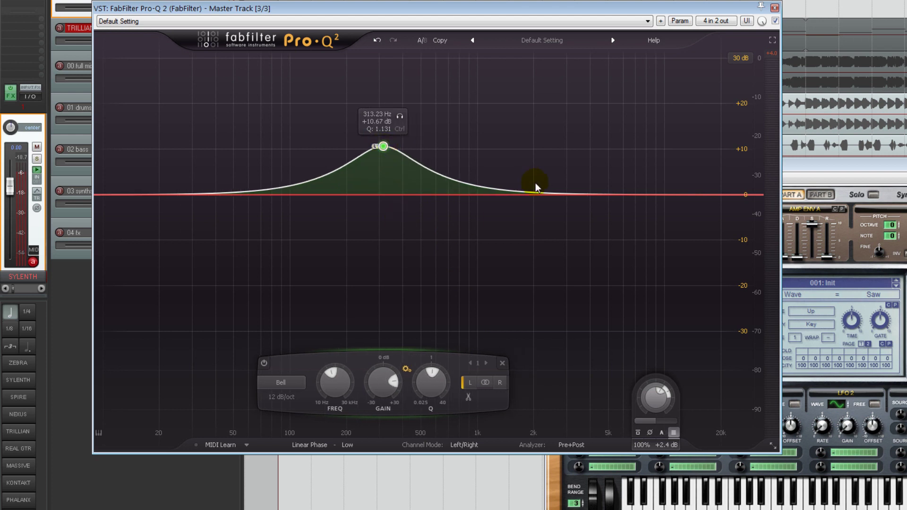
{"action": "left_click_drag", "start_coordinate": [536, 184], "coordinate": [533, 247]}
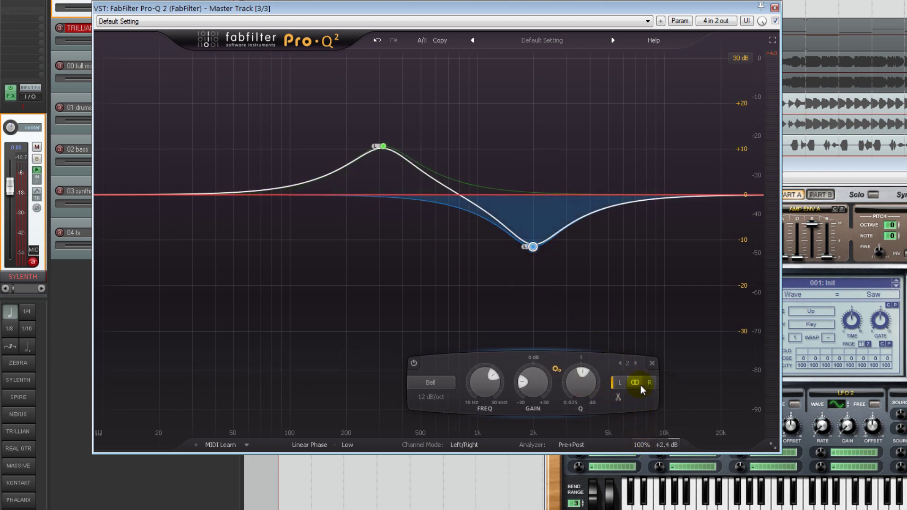
{"action": "left_click", "coordinate": [650, 384]}
- Add a bell at about 9406 Hz, +12.93 dB, and split it into separately positioned left and right bands
{"action": "double_click", "coordinate": [660, 136]}
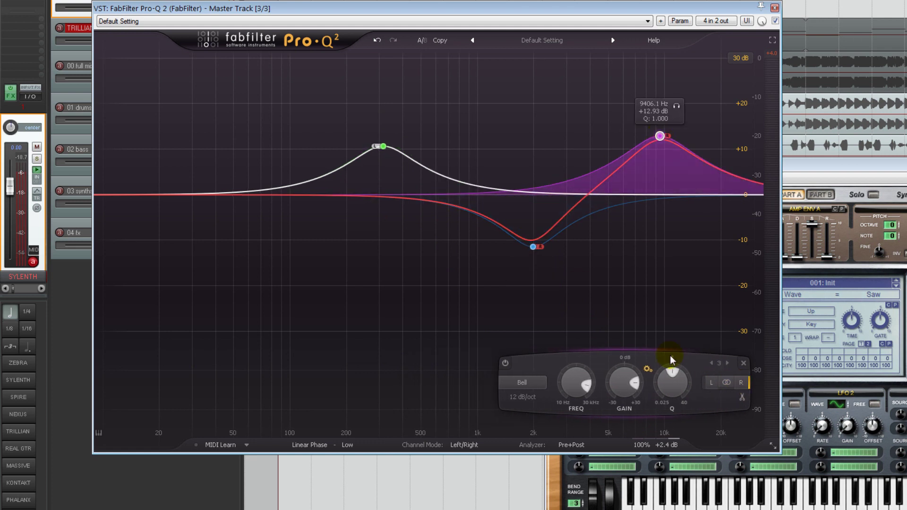
{"action": "left_click", "coordinate": [742, 397]}
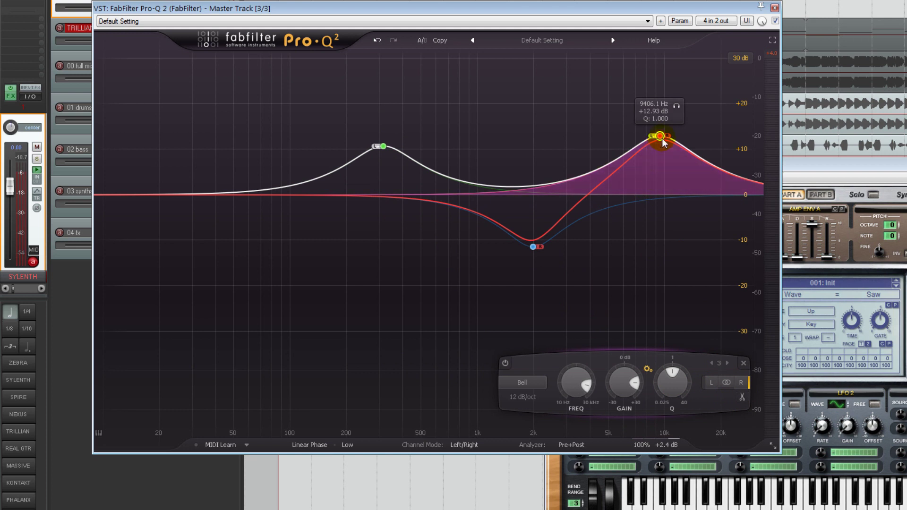
{"action": "left_click_drag", "start_coordinate": [660, 136], "coordinate": [566, 165]}
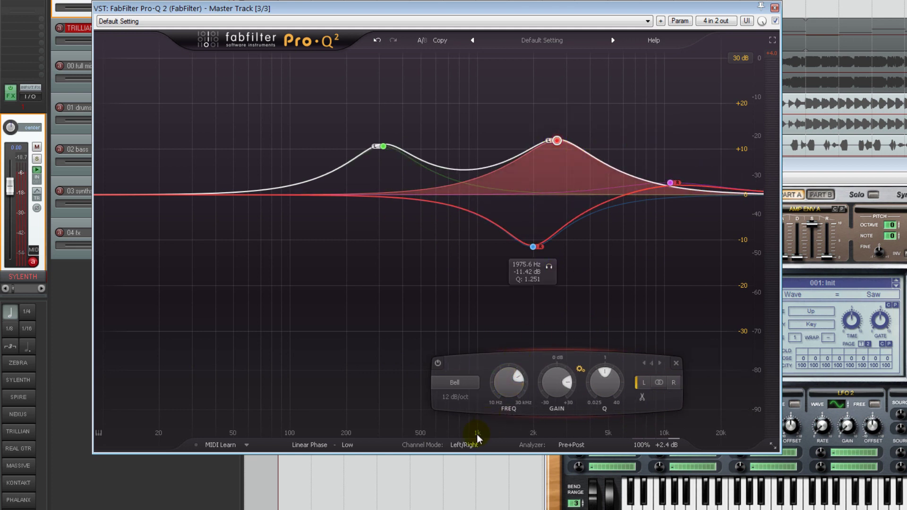
- Switch the channel mode to Mid/Side and reposition the 2.6 kHz mid band and the 2 kHz side band, turning the side cut into a boost
{"action": "left_click", "coordinate": [468, 446]}
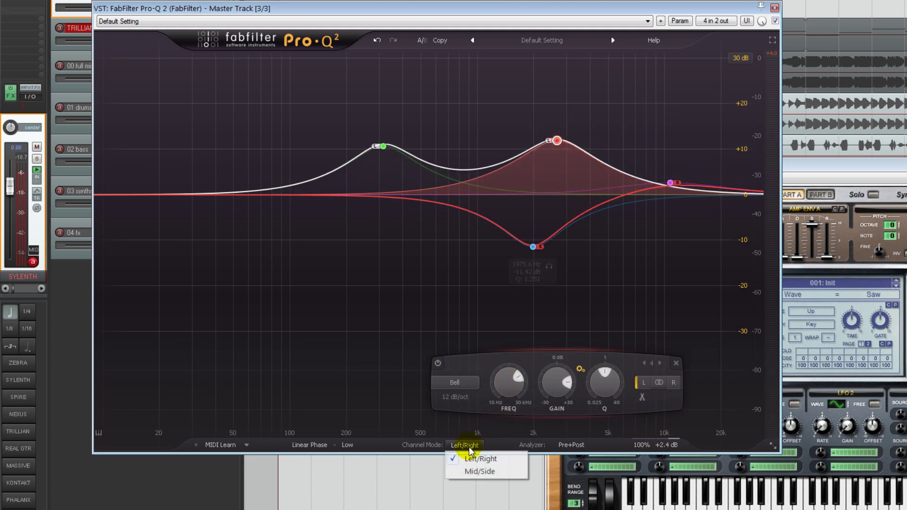
{"action": "left_click", "coordinate": [481, 473]}
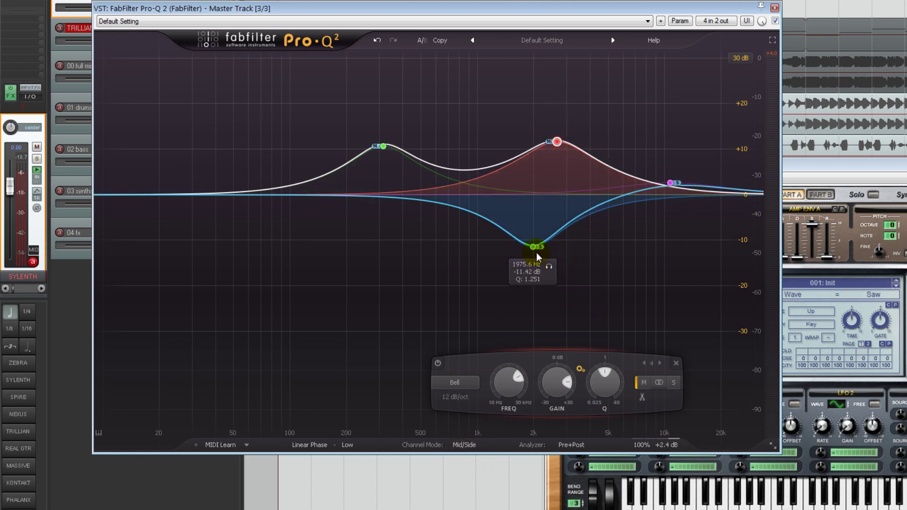
{"action": "left_click_drag", "start_coordinate": [535, 247], "coordinate": [517, 240]}
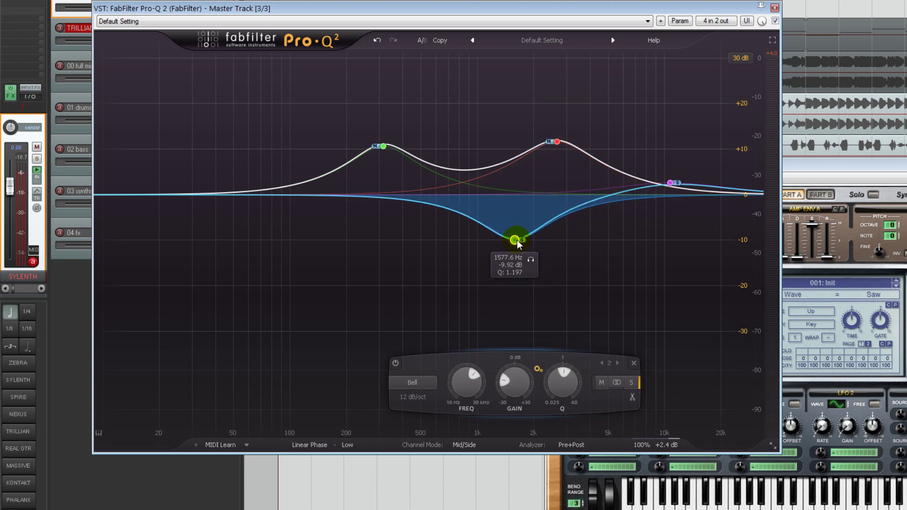
{"action": "left_click", "coordinate": [557, 143]}
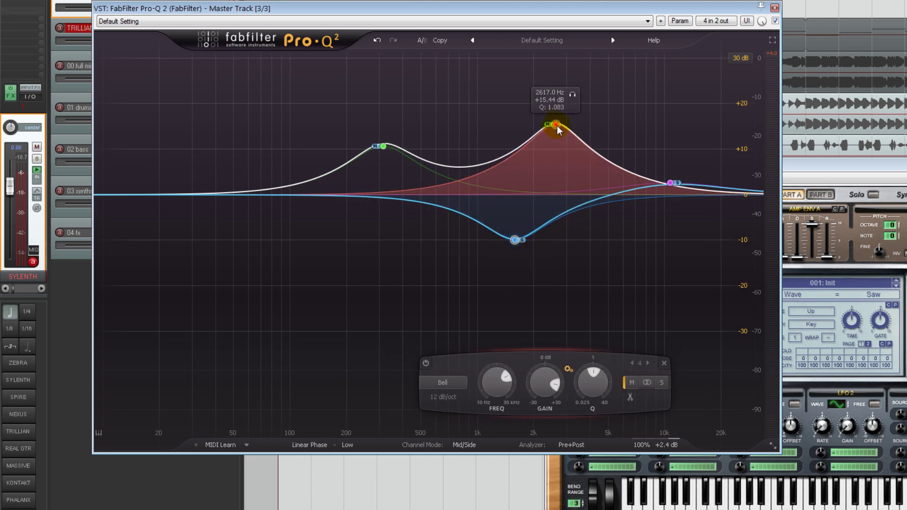
{"action": "left_click_drag", "start_coordinate": [515, 239], "coordinate": [498, 159]}
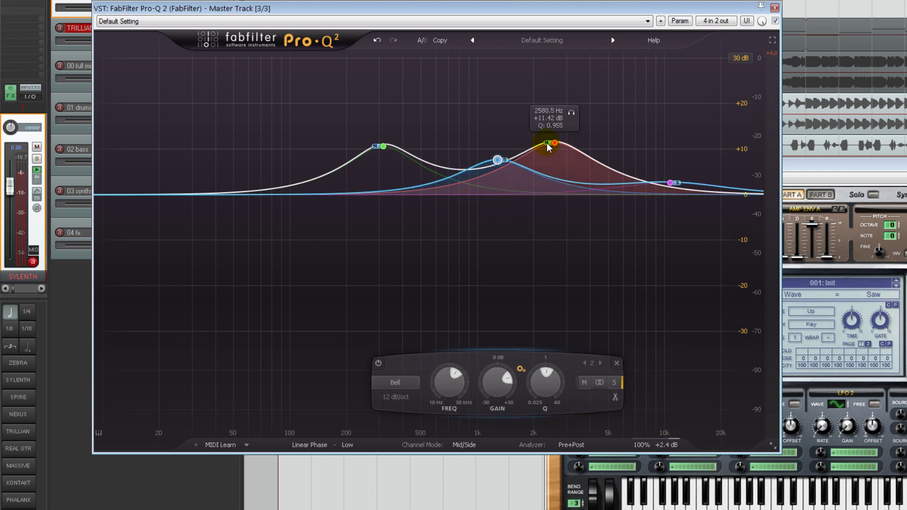
- Show the piano keyboard display, and select and delete all four bands
{"action": "left_click", "coordinate": [99, 432]}
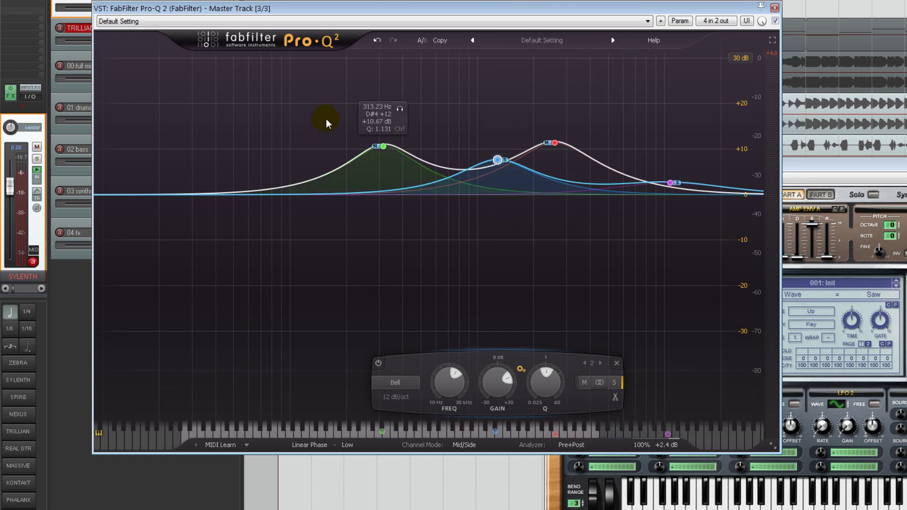
{"action": "left_click_drag", "start_coordinate": [326, 118], "coordinate": [709, 230]}
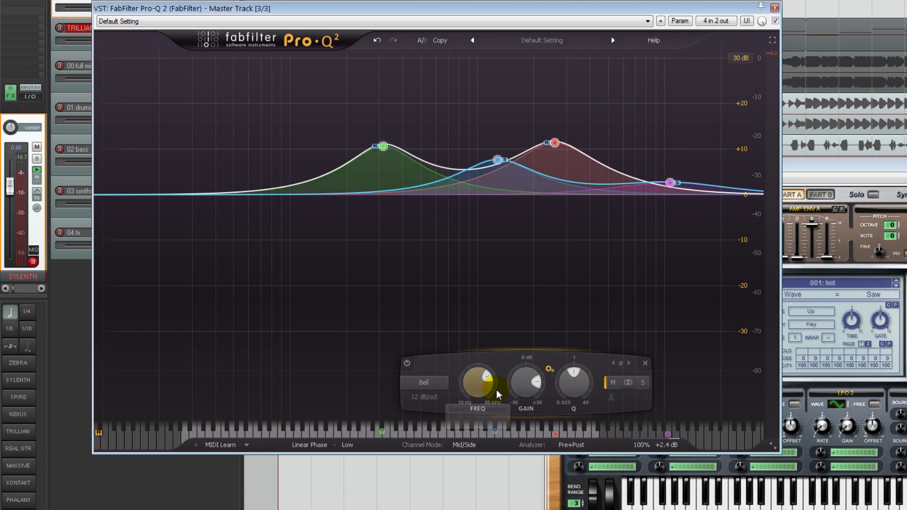
{"action": "left_click", "coordinate": [645, 363]}
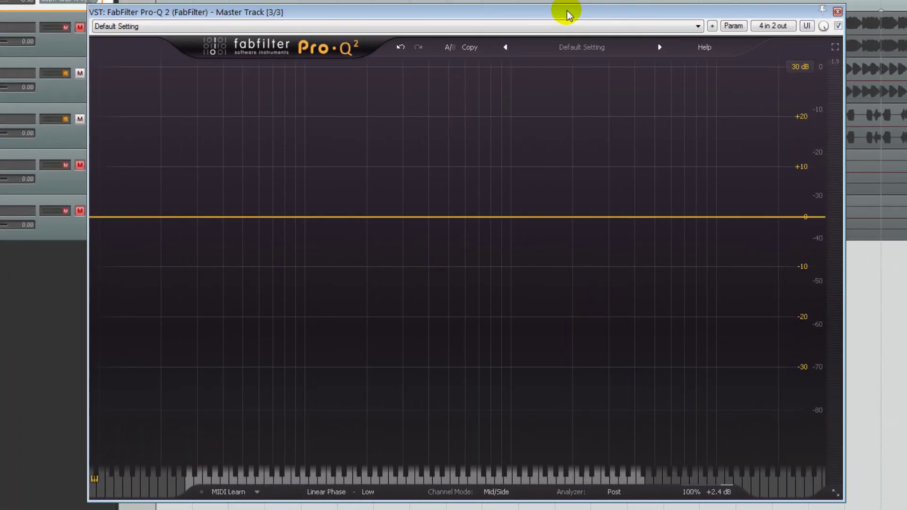
- Start playback and add a very narrow bell boost of about +4.69 dB at about 164 Hz, with a Q of about 39.3
{"action": "key", "text": "space"}
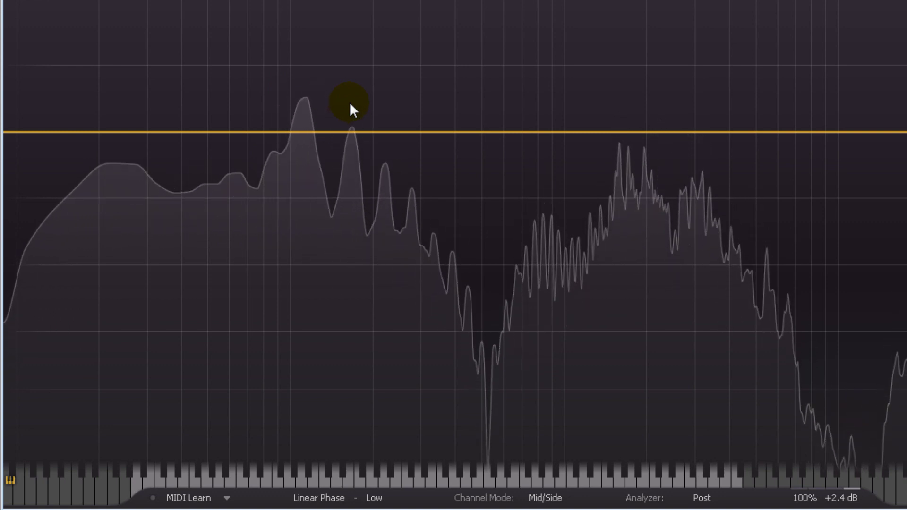
{"action": "double_click", "coordinate": [349, 102]}
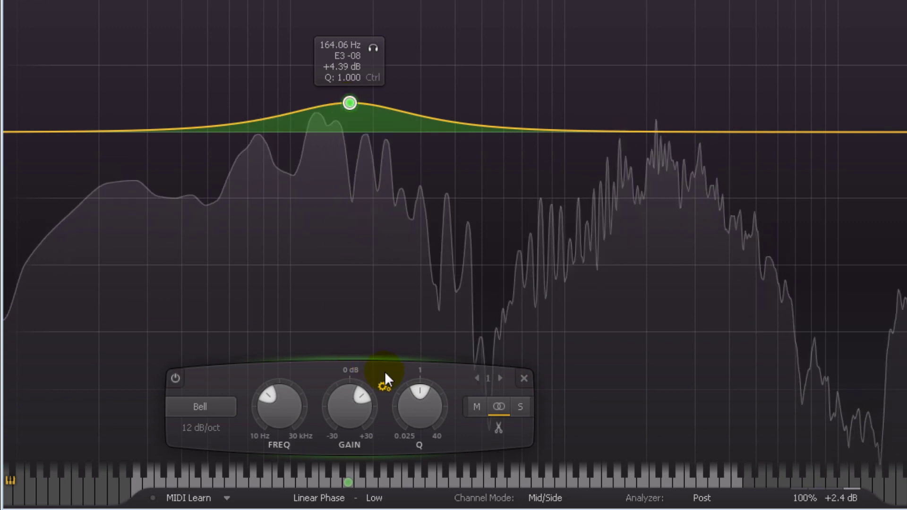
{"action": "left_click_drag", "start_coordinate": [407, 415], "coordinate": [393, 303]}
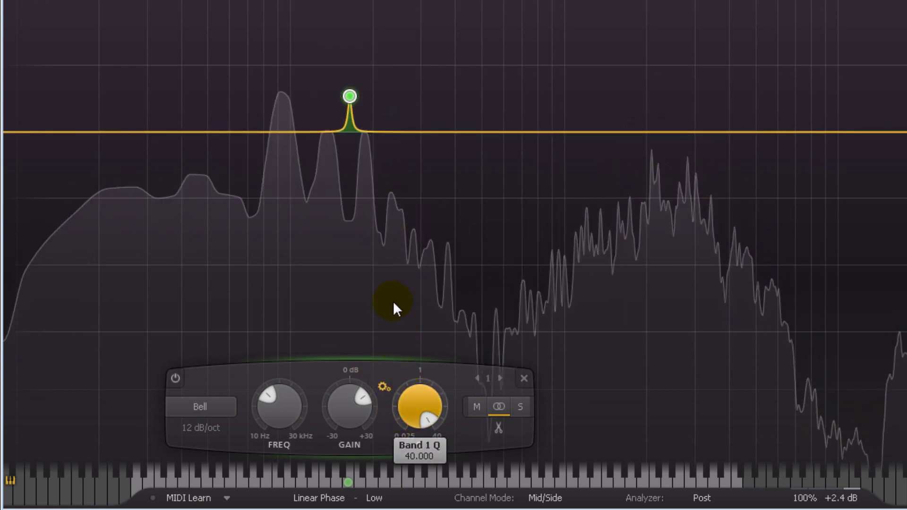
{"action": "left_click_drag", "start_coordinate": [349, 94], "coordinate": [350, 100]}
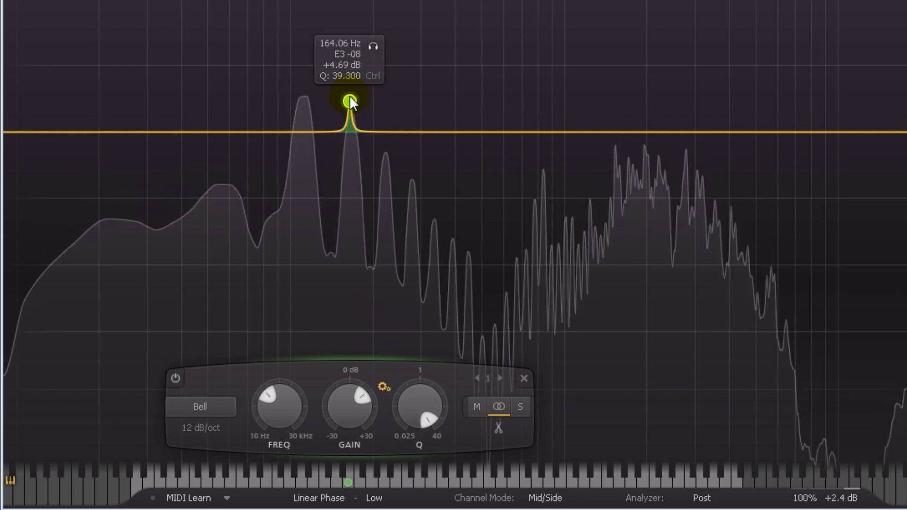
- Tune the narrow band to note D3 and raise its gain to about +9.3 dB
{"action": "double_click", "coordinate": [337, 55]}
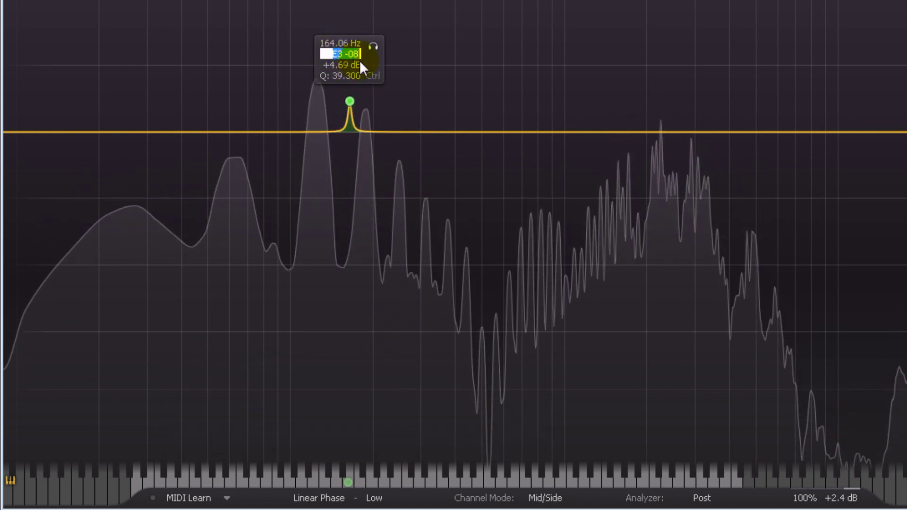
{"action": "type", "text": "D3"}
{"action": "key", "text": "Return"}
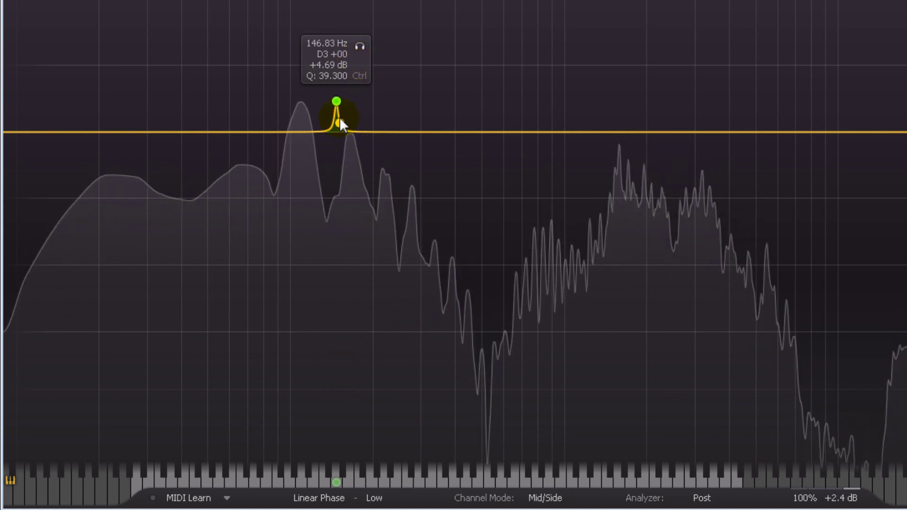
{"action": "left_click", "coordinate": [334, 102]}
{"action": "left_click_drag", "start_coordinate": [330, 402], "coordinate": [330, 379]}
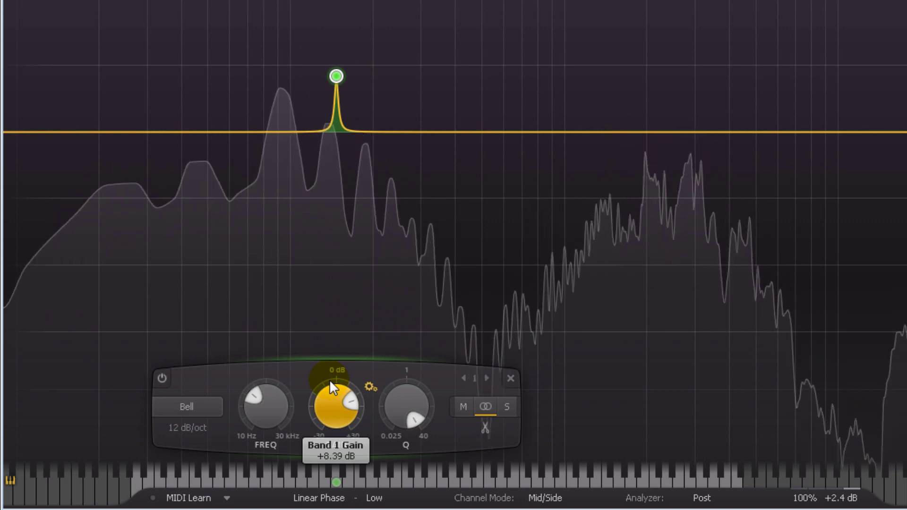
{"action": "left_click_drag", "start_coordinate": [330, 379], "coordinate": [330, 375]}
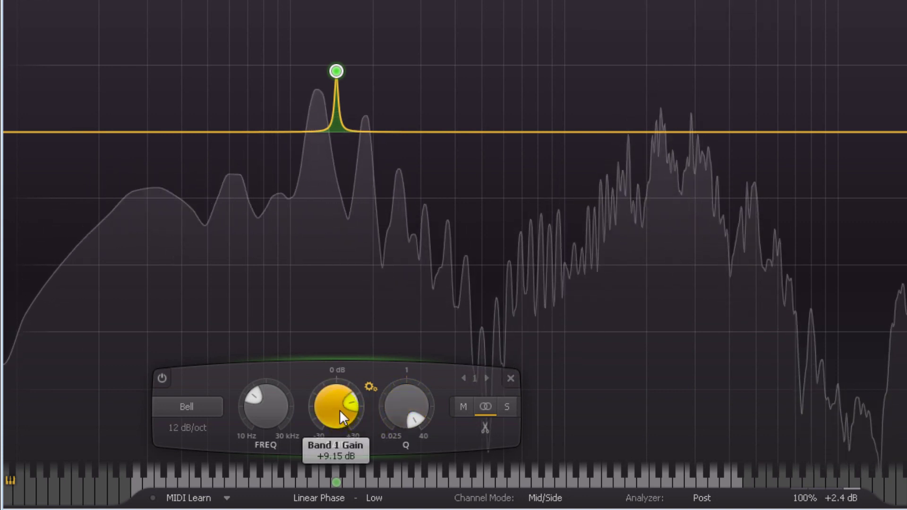
- Add a second bell band, tune it to note B2 on the piano display and turn it into a narrow cut
{"action": "mouse_move", "coordinate": [378, 118]}
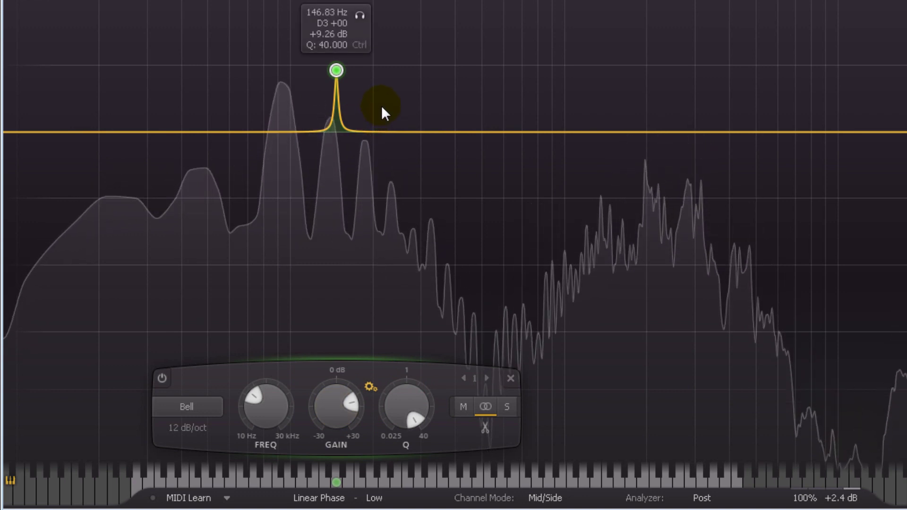
{"action": "left_click_drag", "start_coordinate": [382, 109], "coordinate": [317, 111]}
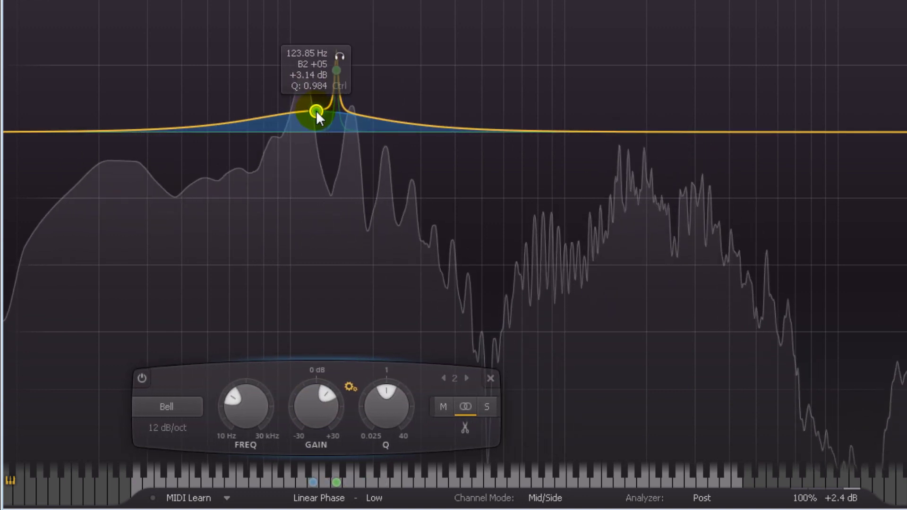
{"action": "mouse_move", "coordinate": [310, 482]}
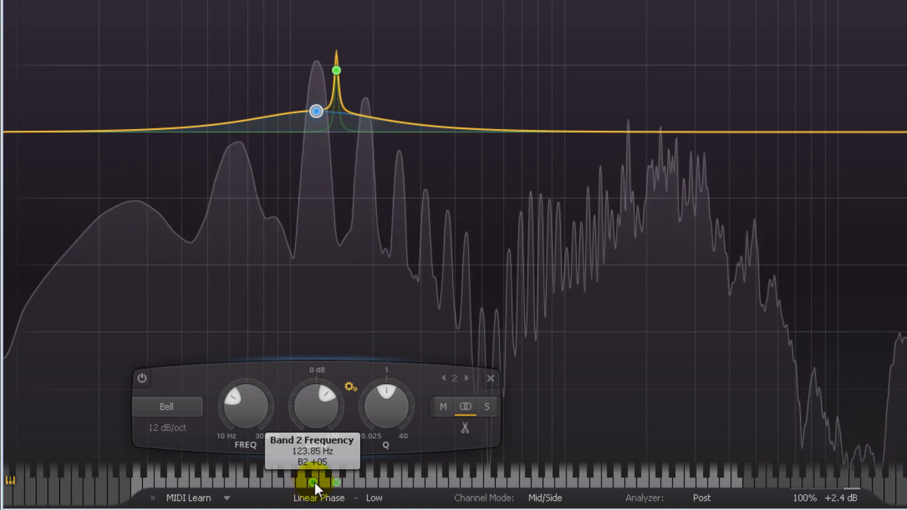
{"action": "left_click_drag", "start_coordinate": [317, 480], "coordinate": [313, 480]}
{"action": "left_click_drag", "start_coordinate": [373, 422], "coordinate": [384, 346]}
{"action": "left_click_drag", "start_coordinate": [313, 409], "coordinate": [313, 487]}
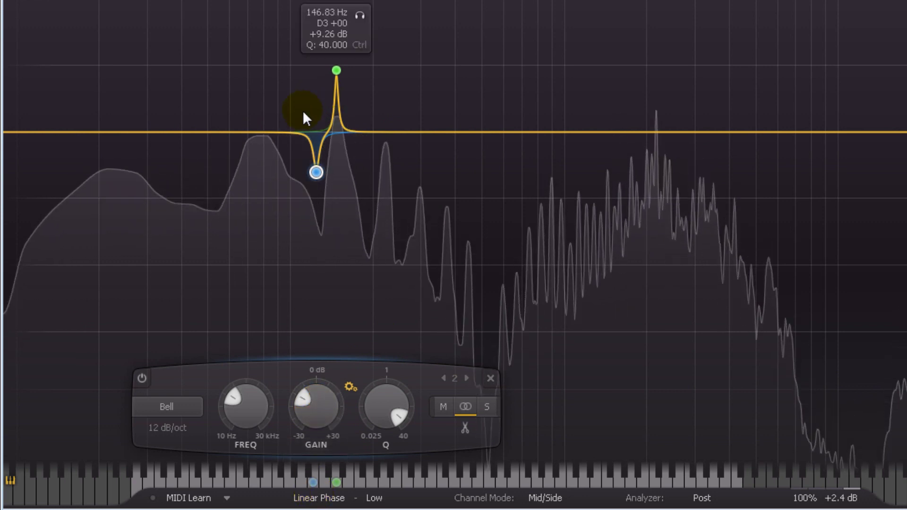
- Raise the gain of the D3 boost and set the B2 cut to about -6.51 dB
{"action": "left_click", "coordinate": [337, 71]}
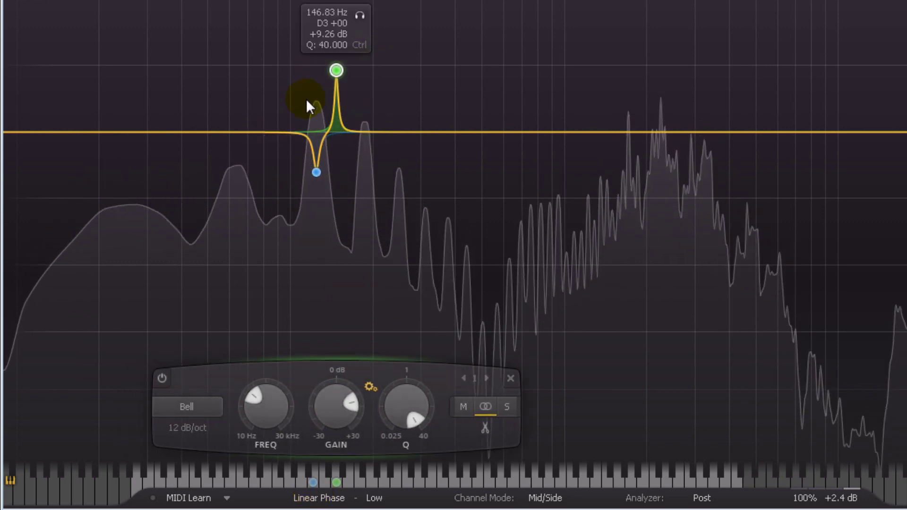
{"action": "left_click_drag", "start_coordinate": [356, 398], "coordinate": [322, 420]}
{"action": "left_click", "coordinate": [317, 172]}
{"action": "left_click_drag", "start_coordinate": [375, 404], "coordinate": [322, 419]}
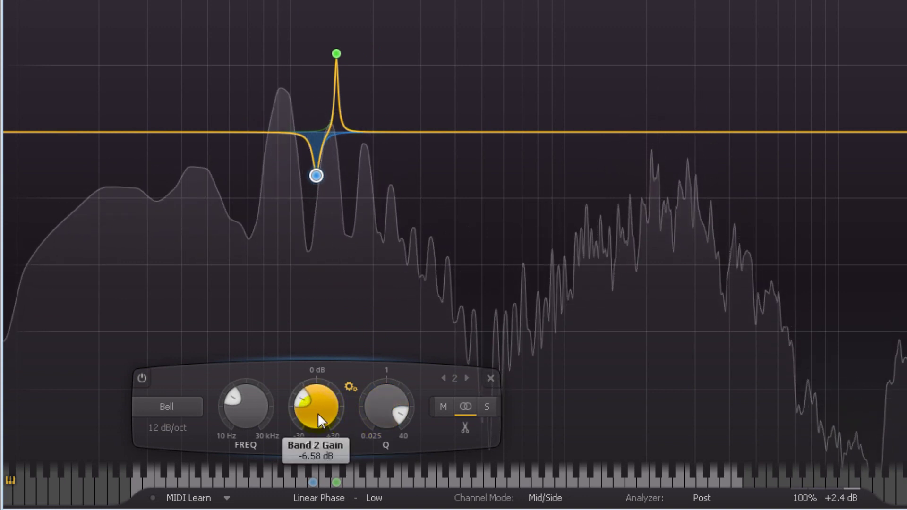
{"action": "left_click_drag", "start_coordinate": [318, 413], "coordinate": [318, 410]}
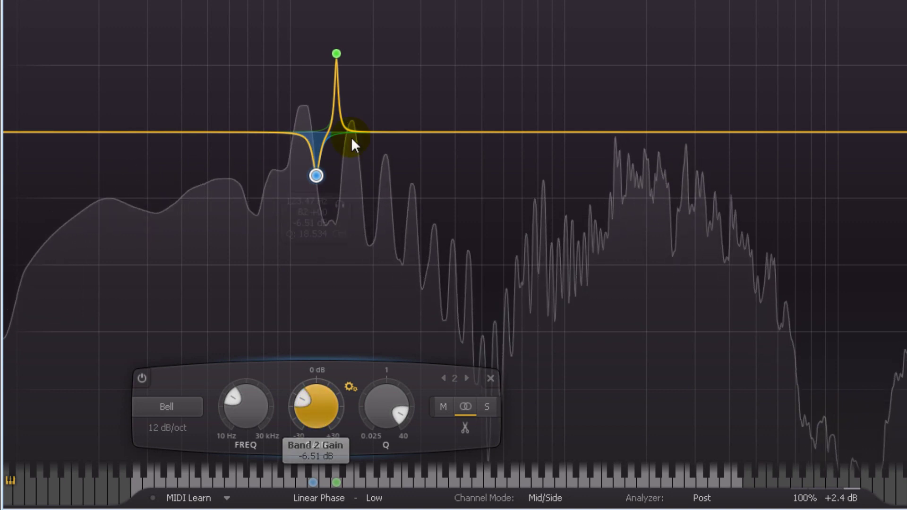
- Widen the D3 band by lowering its Q
{"action": "left_click", "coordinate": [337, 53]}
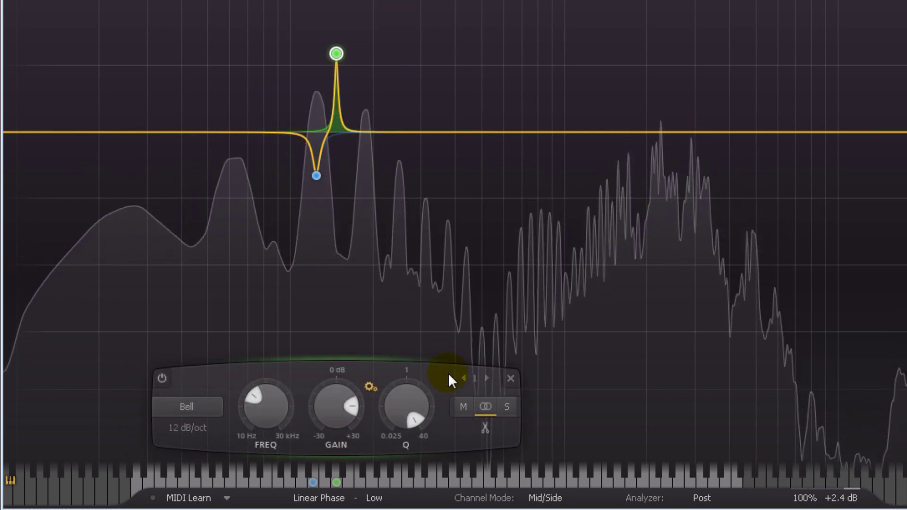
{"action": "left_click_drag", "start_coordinate": [410, 395], "coordinate": [408, 424]}
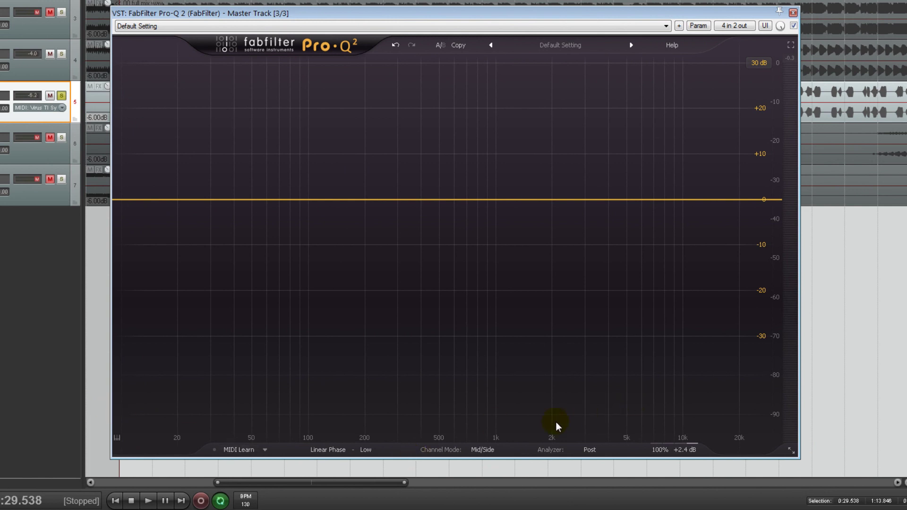
- Switch the channel mode to Left/Right and add a low bell split into a left band at about 72 Hz and right at about 120 Hz
{"action": "left_click", "coordinate": [491, 451]}
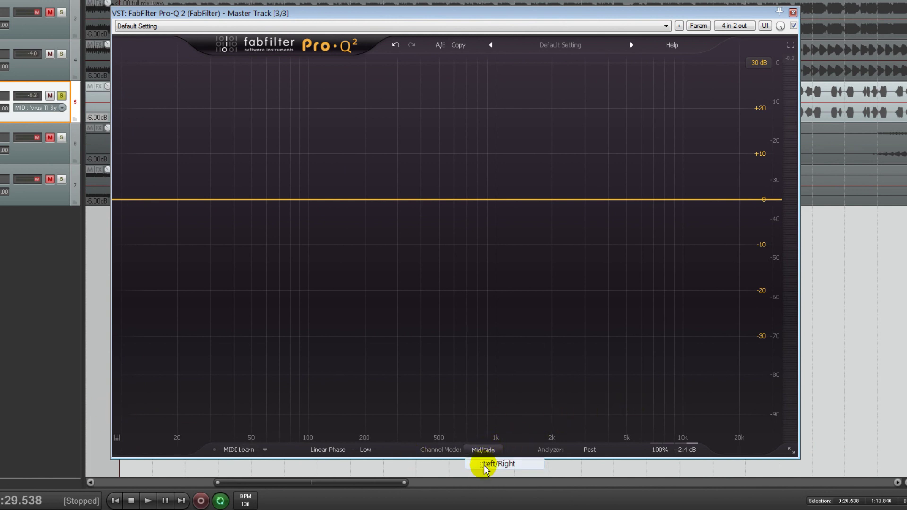
{"action": "left_click_drag", "start_coordinate": [301, 175], "coordinate": [282, 177]}
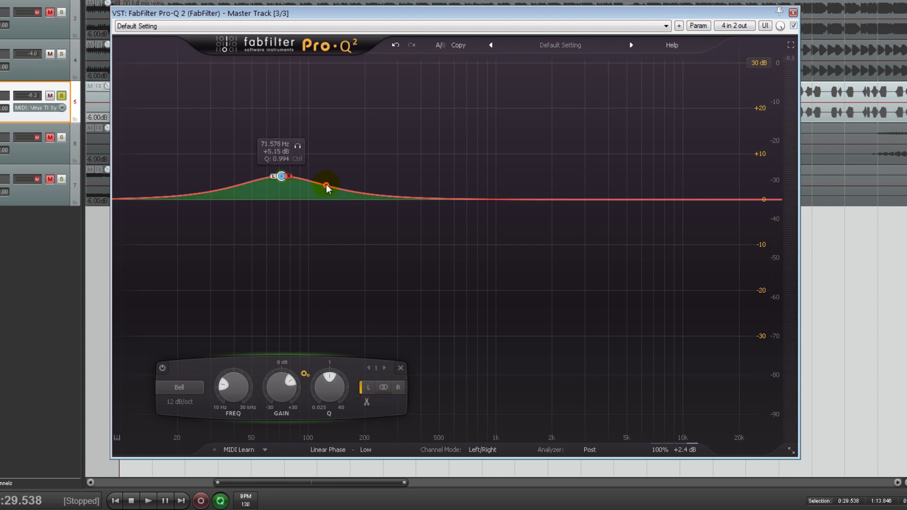
{"action": "left_click_drag", "start_coordinate": [289, 177], "coordinate": [325, 178]}
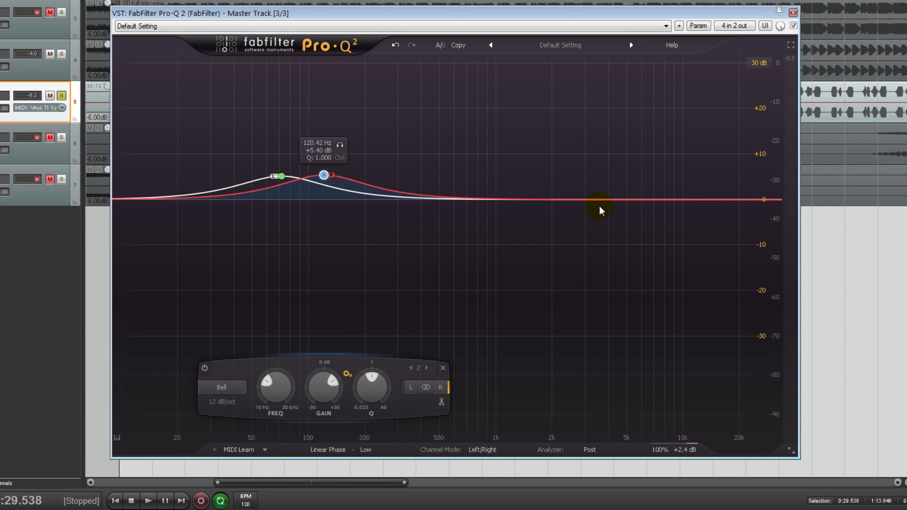
- Add a high bell split into a right band at about 4657 Hz and a left band at about 1948 Hz, +6.40 dB, during playback
{"action": "double_click", "coordinate": [621, 178]}
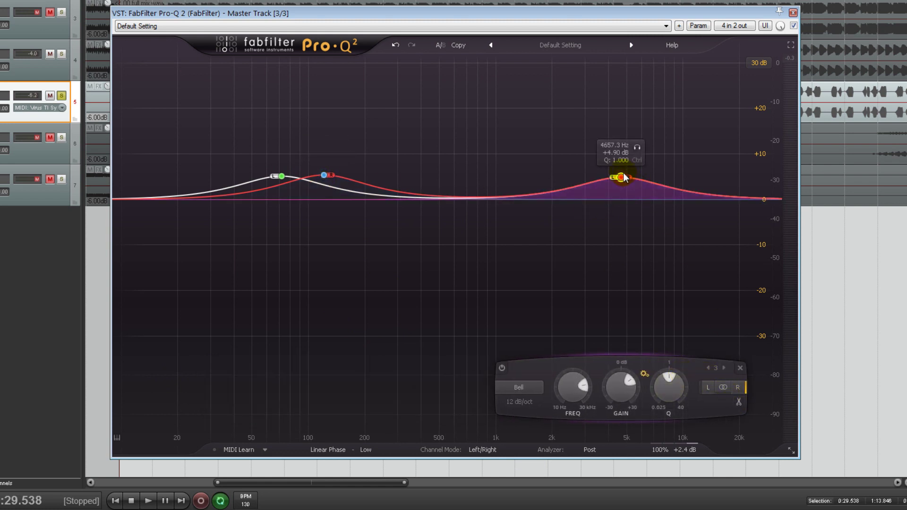
{"action": "left_click_drag", "start_coordinate": [621, 178], "coordinate": [572, 177]}
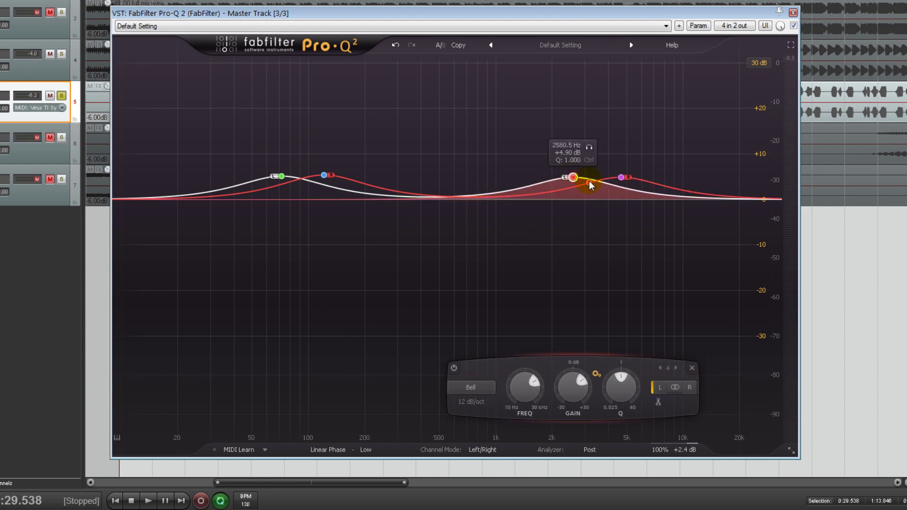
{"action": "key", "text": "space"}
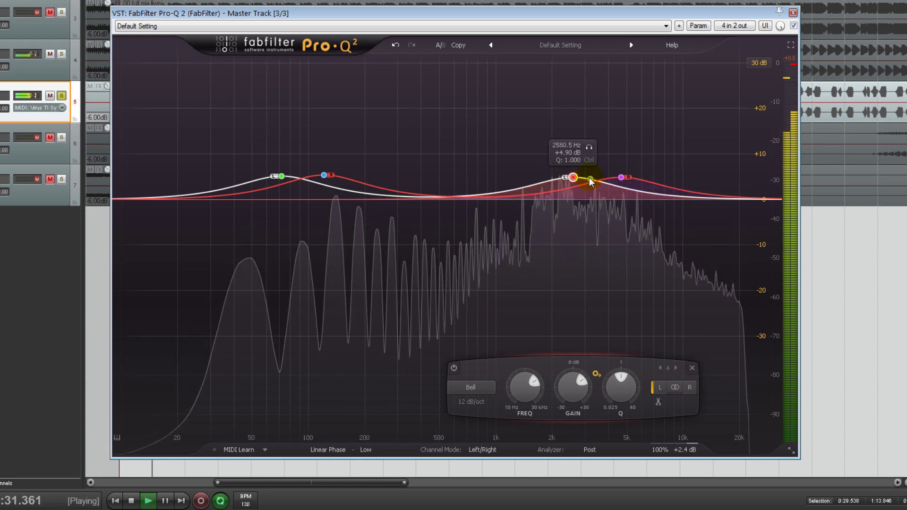
{"action": "left_click_drag", "start_coordinate": [574, 177], "coordinate": [550, 170]}
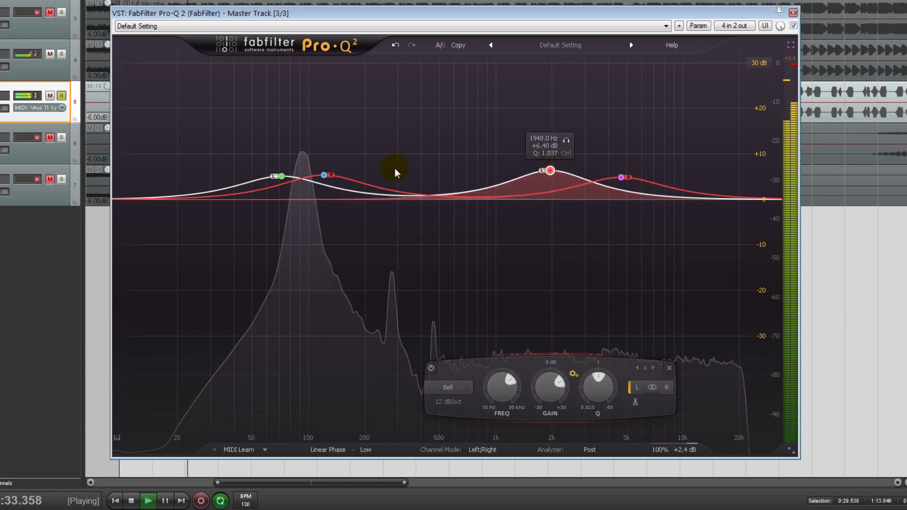
- Raise the frequency and gain of the low right band, and move the low left band to about 115 Hz at +14.44 dB
{"action": "left_click_drag", "start_coordinate": [332, 171], "coordinate": [394, 167]}
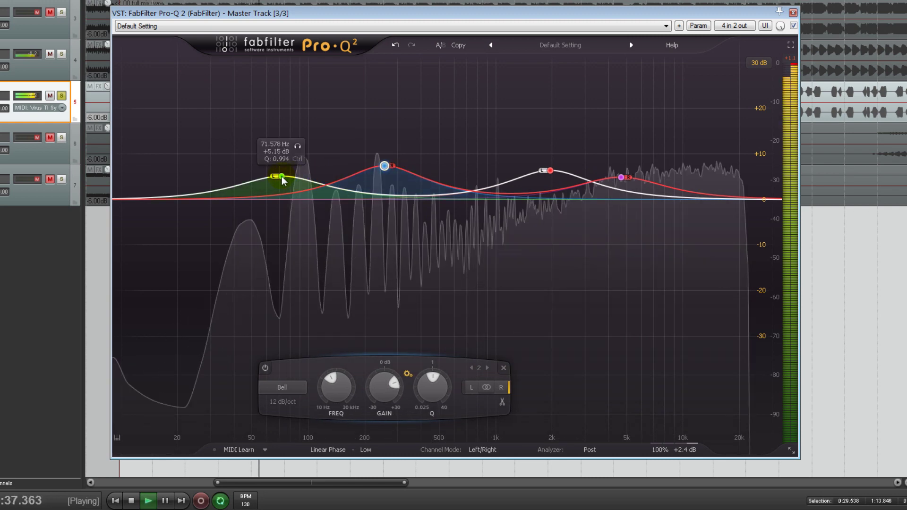
{"action": "left_click_drag", "start_coordinate": [282, 177], "coordinate": [330, 145]}
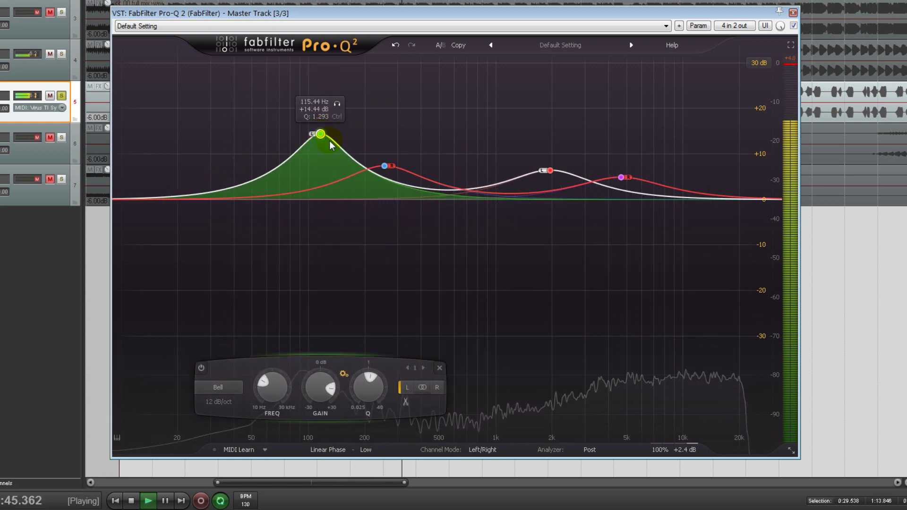
- Raise the gain of both high left and right bands, and widen the left one by lowering its Q
{"action": "mouse_move", "coordinate": [550, 169]}
{"action": "left_mouse_down"}
{"action": "mouse_move", "coordinate": [525, 125]}
{"action": "mouse_move", "coordinate": [547, 156]}
{"action": "left_mouse_up"}
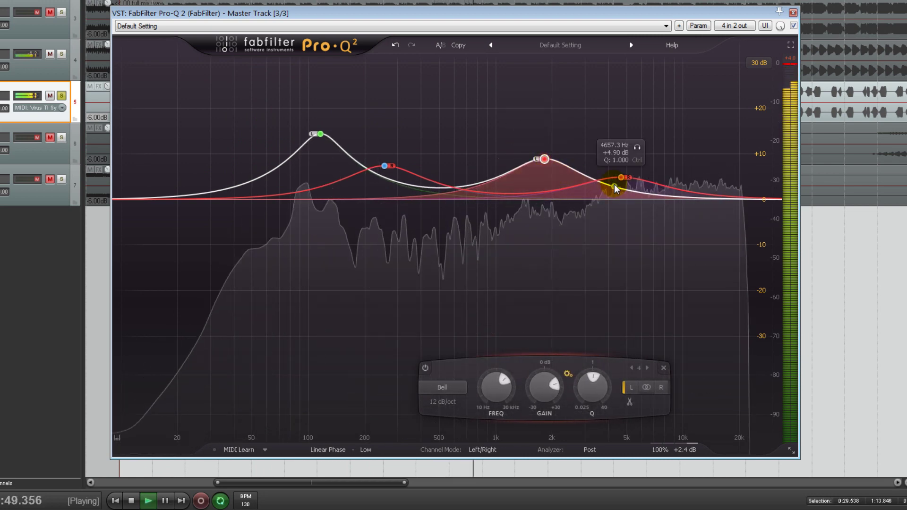
{"action": "mouse_move", "coordinate": [620, 178]}
{"action": "left_mouse_down"}
{"action": "mouse_move", "coordinate": [633, 167]}
{"action": "mouse_move", "coordinate": [615, 168]}
{"action": "left_mouse_up"}
{"action": "left_click", "coordinate": [544, 159]}
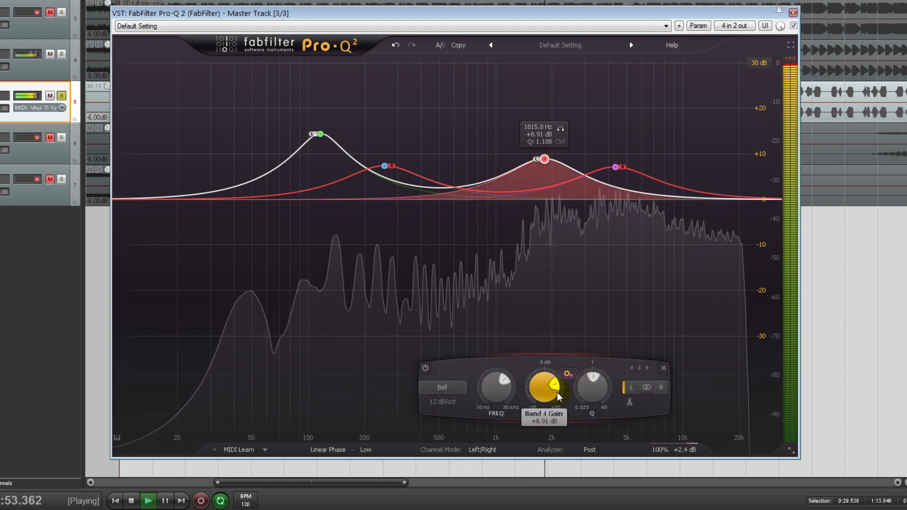
{"action": "left_click_drag", "start_coordinate": [590, 382], "coordinate": [590, 397]}
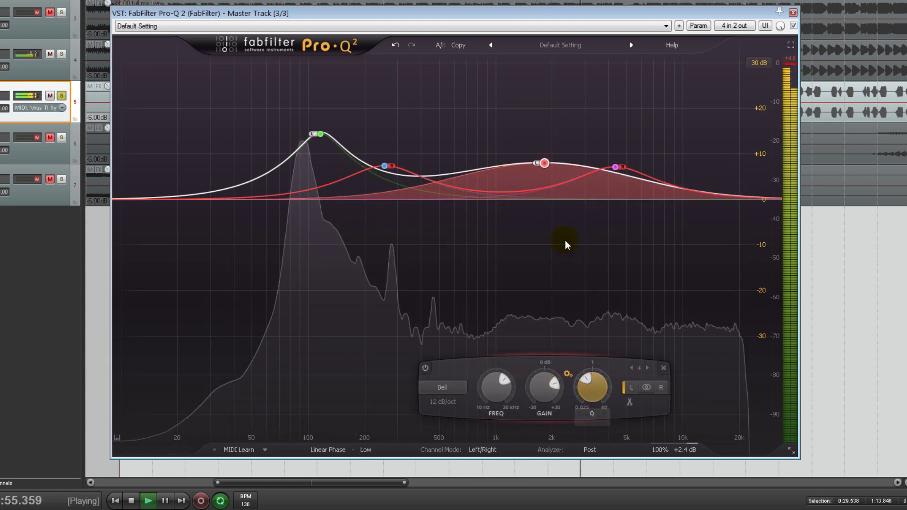
{"action": "left_click_drag", "start_coordinate": [545, 164], "coordinate": [551, 166]}
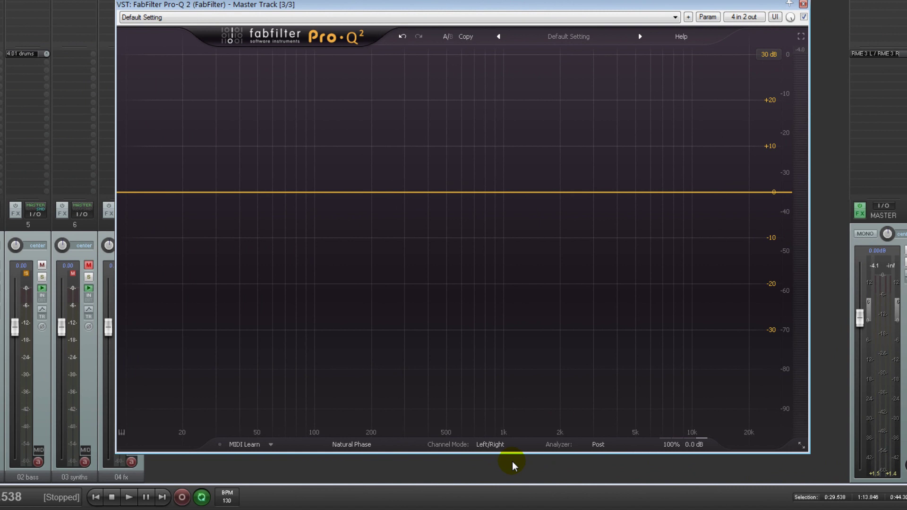
- Set the display range to 6 dB and the channel mode to Mid/Side
{"action": "left_click", "coordinate": [770, 55]}
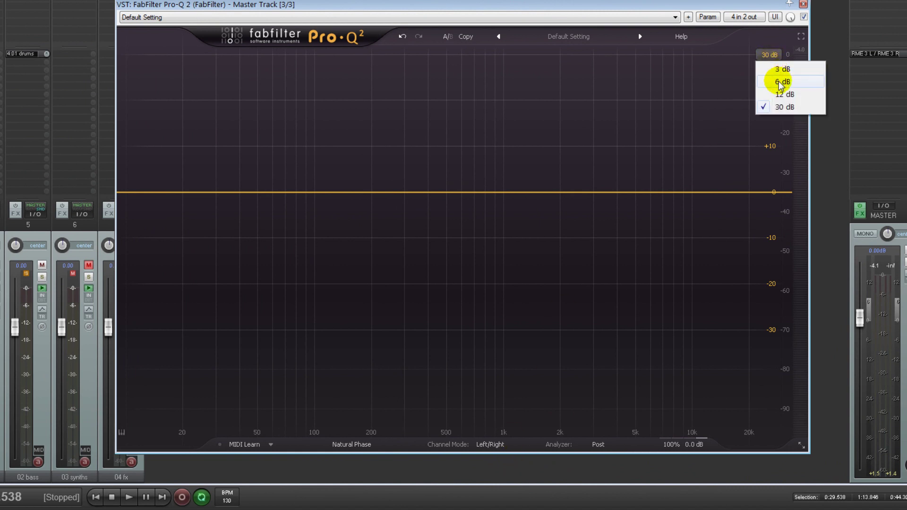
{"action": "left_click", "coordinate": [781, 83]}
{"action": "left_click", "coordinate": [491, 446]}
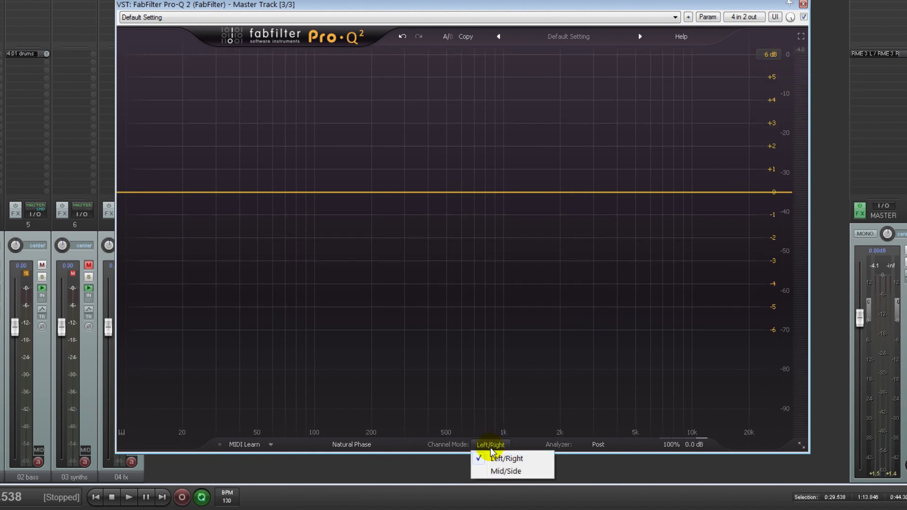
{"action": "left_click", "coordinate": [492, 472]}
- Set the processing mode to Linear Phase with Maximum resolution
{"action": "left_click", "coordinate": [368, 453]}
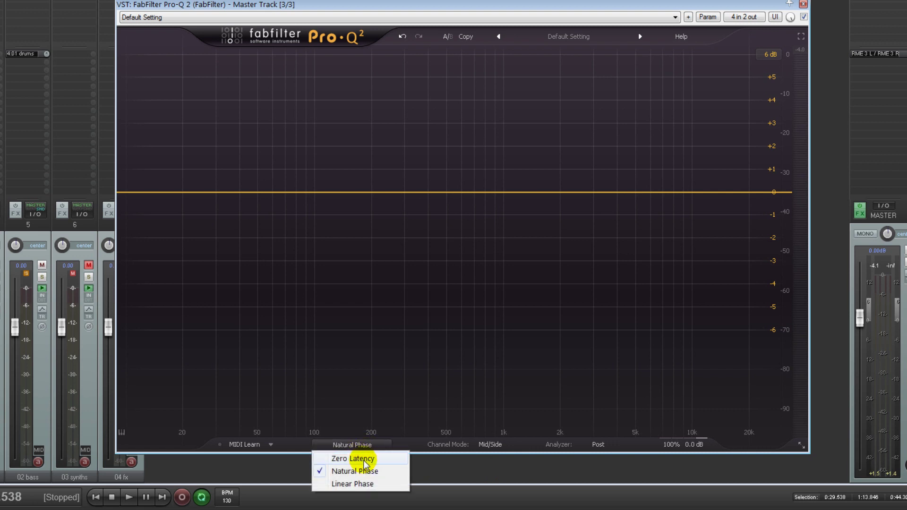
{"action": "left_click", "coordinate": [364, 483]}
{"action": "left_click", "coordinate": [375, 446]}
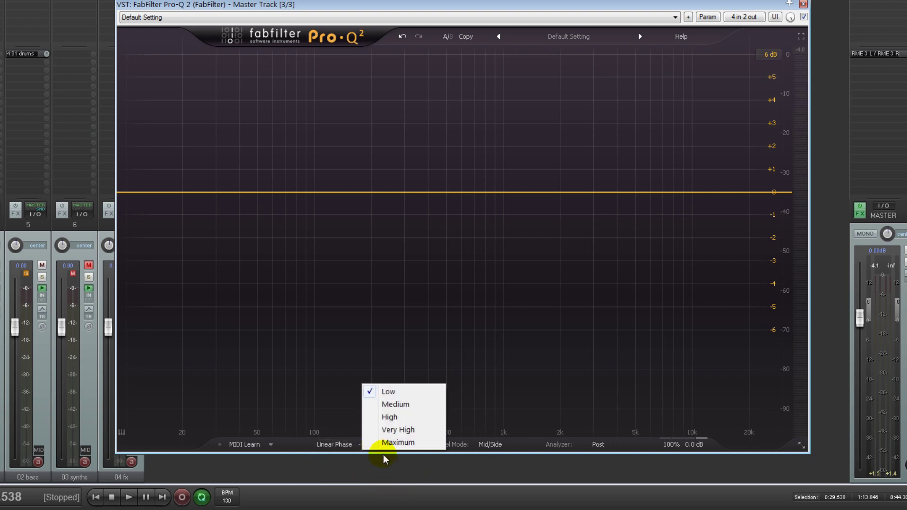
{"action": "left_click", "coordinate": [386, 444]}
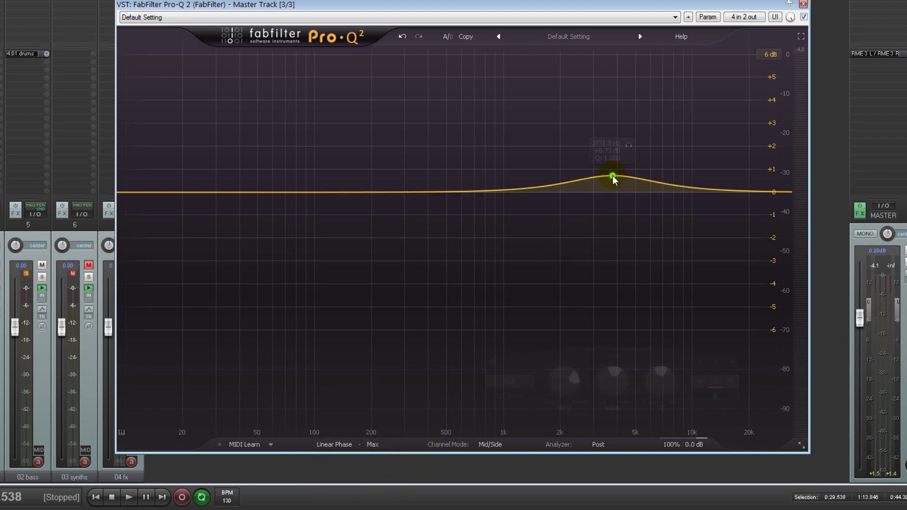
- Add a bell cut of about -1.03 dB at about 5212 Hz and assign it to the mid channel
{"action": "left_click", "coordinate": [610, 179]}
{"action": "left_click_drag", "start_coordinate": [609, 180], "coordinate": [639, 216]}
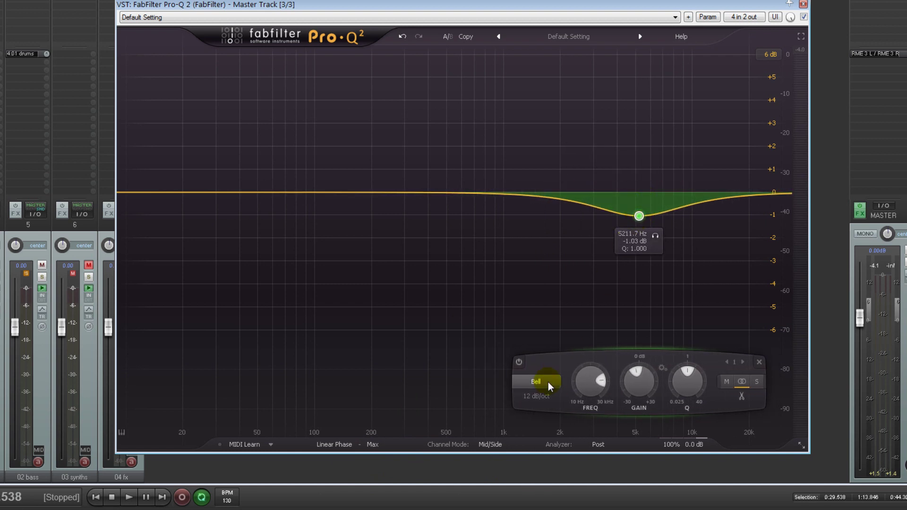
{"action": "left_click", "coordinate": [727, 388]}
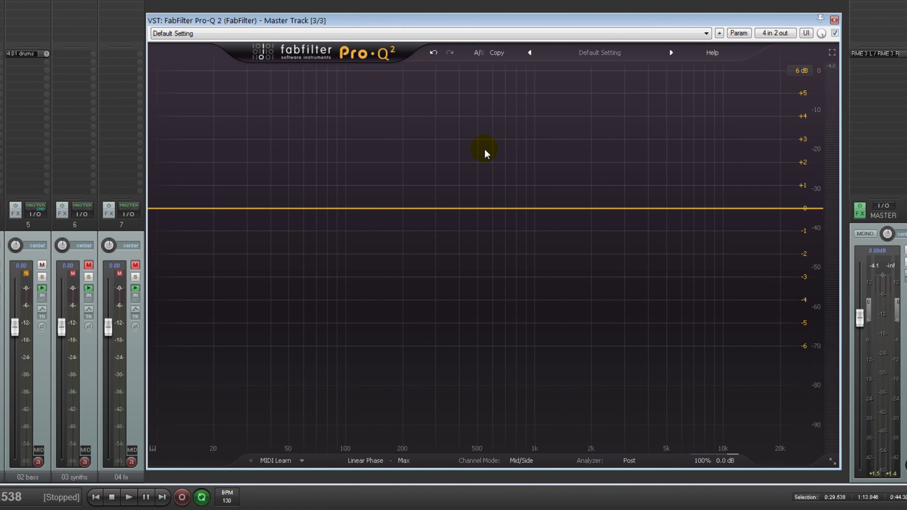
- Hide the mixer and add a bell band at about 360 Hz with the maximum Q of 40 and maximum gain of +30 dB
{"action": "key", "text": "ctrl+m"}
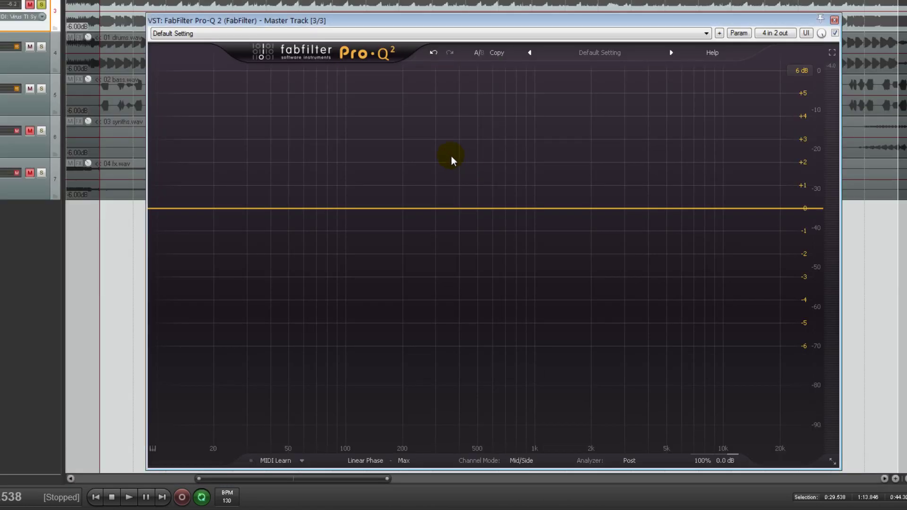
{"action": "double_click", "coordinate": [451, 156]}
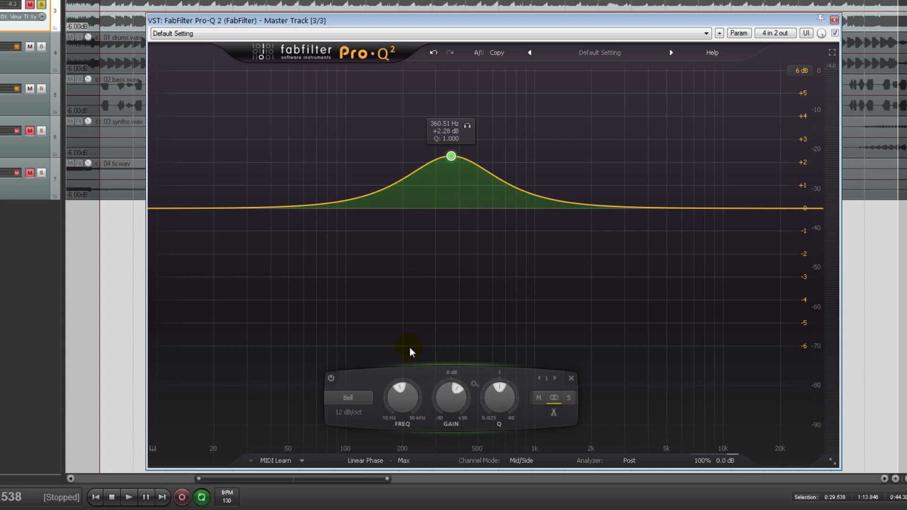
{"action": "mouse_move", "coordinate": [456, 415]}
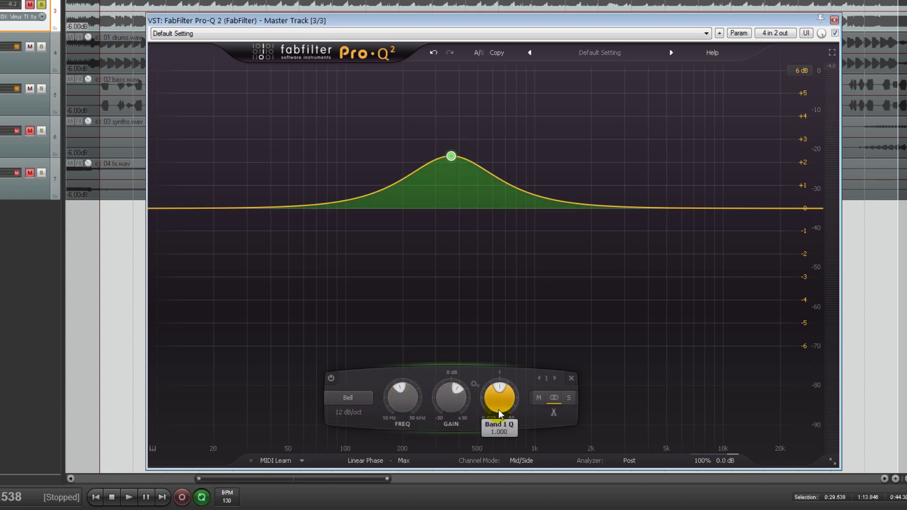
{"action": "left_click_drag", "start_coordinate": [499, 405], "coordinate": [498, 333]}
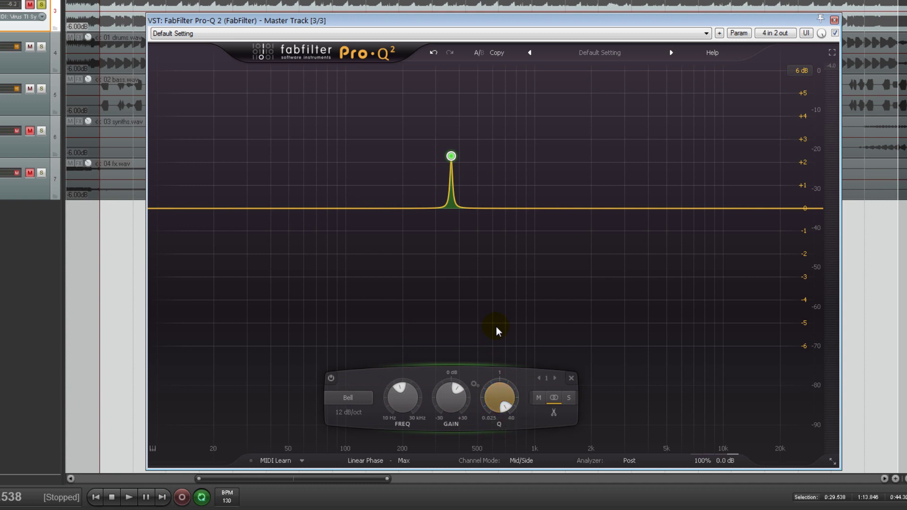
{"action": "left_click_drag", "start_coordinate": [462, 391], "coordinate": [446, 336]}
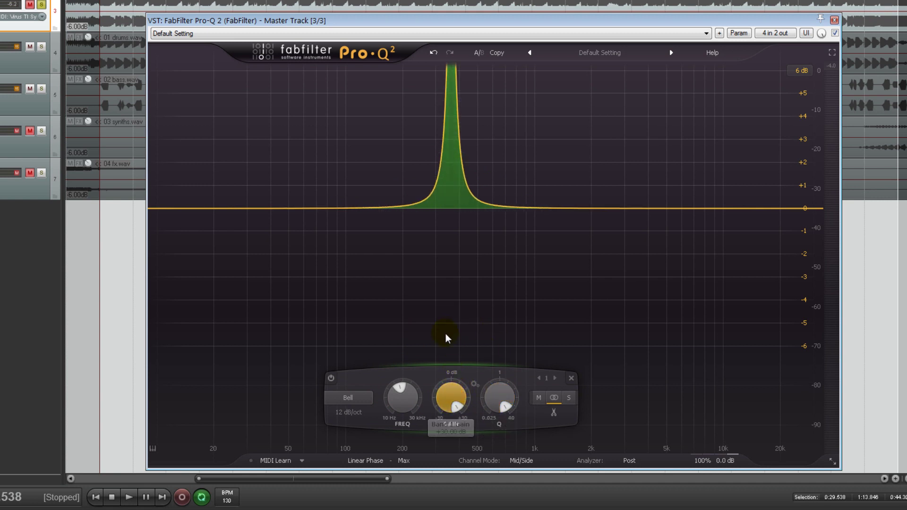
- Set the narrow band's frequency to 100 Hz and the display range to 30 dB
{"action": "double_click", "coordinate": [402, 398]}
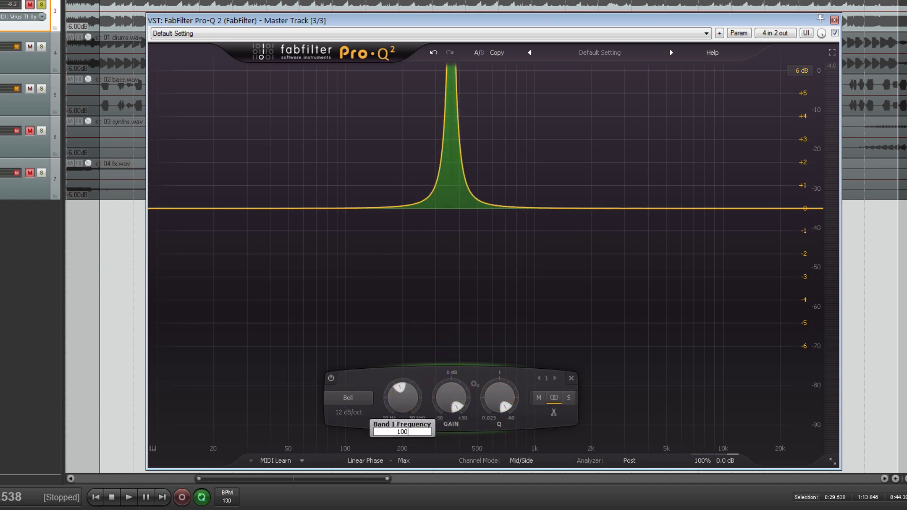
{"action": "type", "text": "100"}
{"action": "key", "text": "Return"}
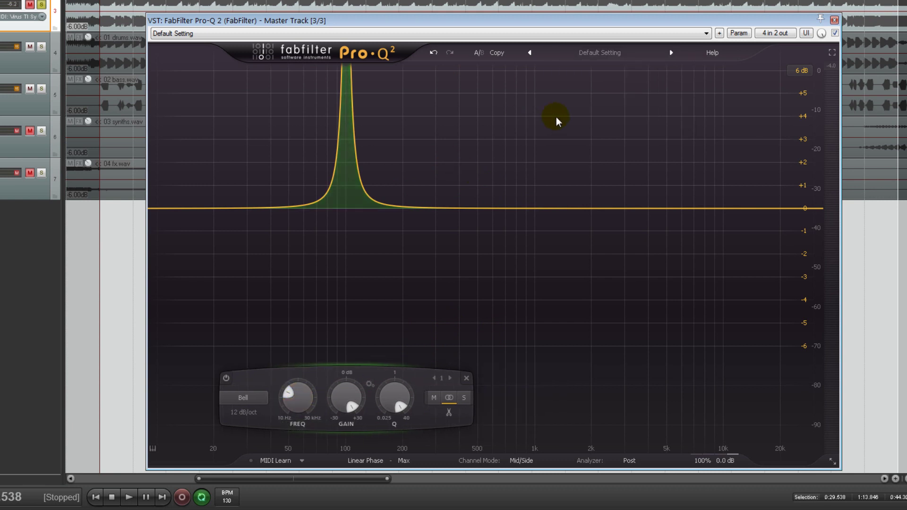
{"action": "left_click", "coordinate": [802, 70]}
{"action": "left_click", "coordinate": [814, 115]}
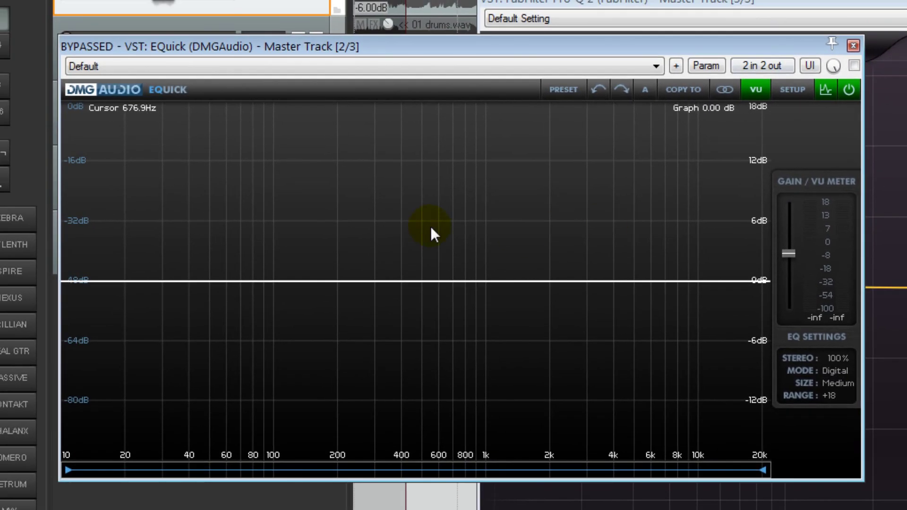
- In the EQuick plugin, add a peak band and set its frequency to 100 Hz
{"action": "double_click", "coordinate": [412, 217]}
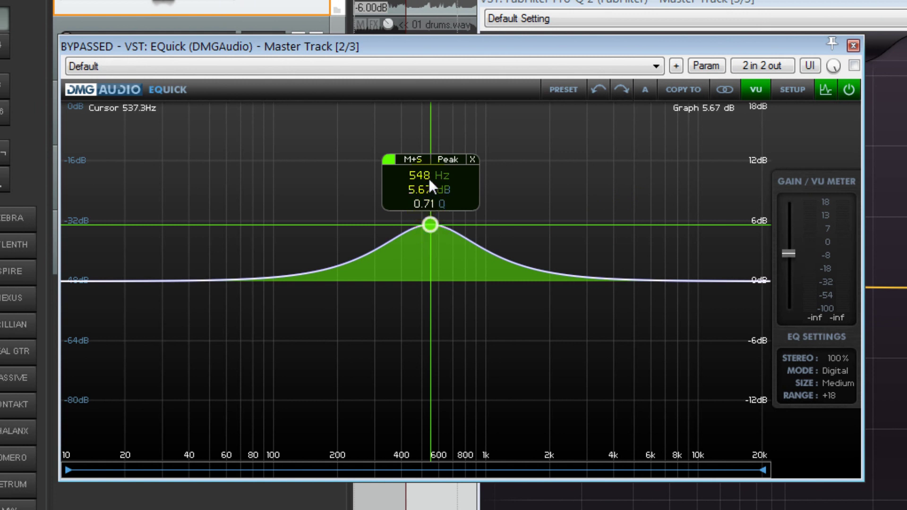
{"action": "left_click", "coordinate": [431, 176]}
{"action": "type", "text": "100"}
{"action": "key", "text": "Return"}
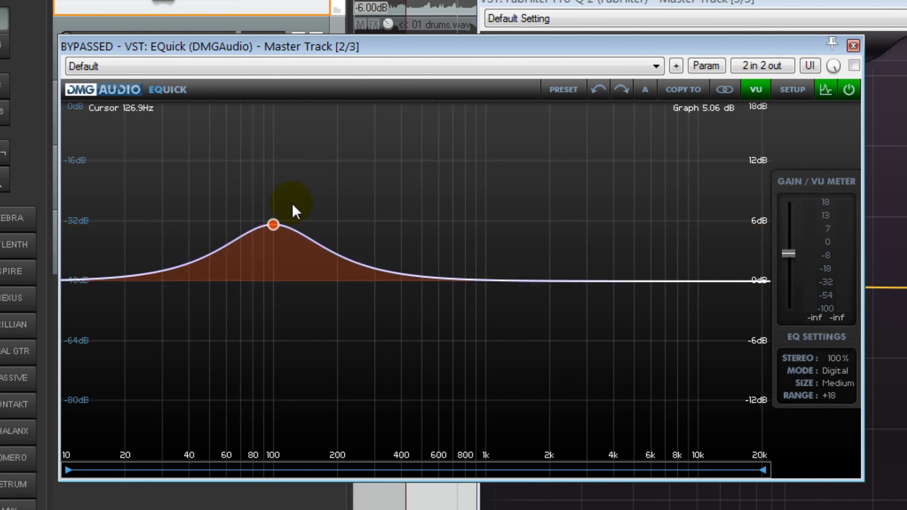
- Set the EQuick peak band's gain to 30 dB and its Q to 50
{"action": "mouse_move", "coordinate": [273, 207]}
{"action": "left_click_drag", "start_coordinate": [273, 225], "coordinate": [273, 150]}
{"action": "double_click", "coordinate": [272, 200]}
{"action": "type", "text": "3"}
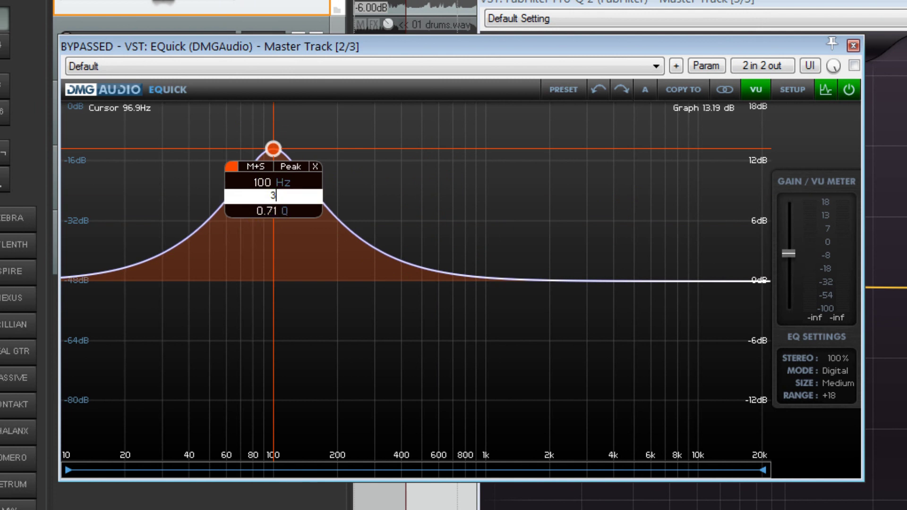
{"action": "type", "text": "0"}
{"action": "key", "text": "Return"}
{"action": "mouse_move", "coordinate": [275, 134]}
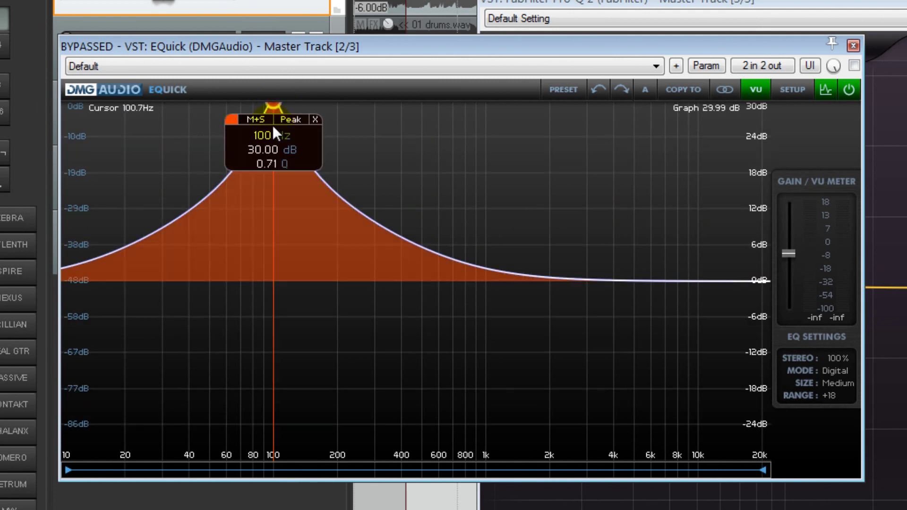
{"action": "left_click_drag", "start_coordinate": [271, 168], "coordinate": [271, 103]}
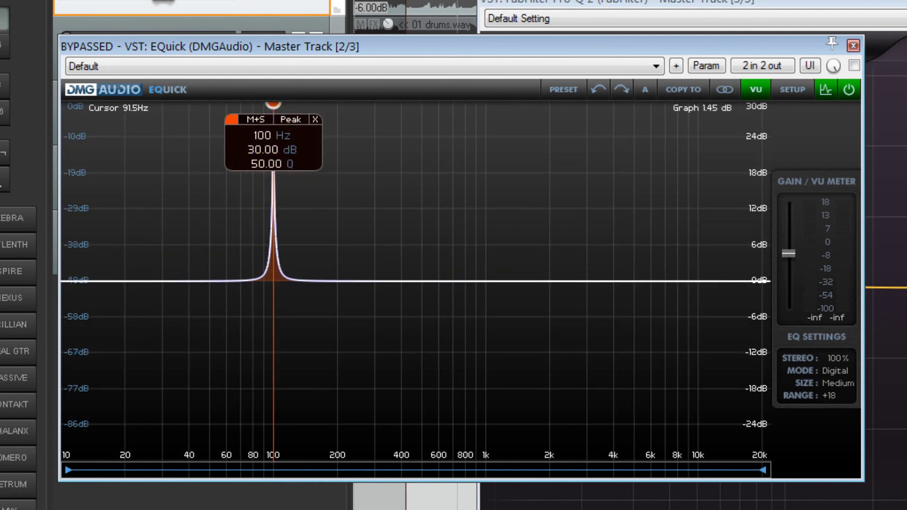
- Switch to Pro-Q 2, set its processing mode to Zero Latency and place its window beside EQuick for comparison
{"action": "mouse_move", "coordinate": [520, 52]}
{"action": "left_mouse_down"}
{"action": "mouse_move", "coordinate": [523, 148]}
{"action": "mouse_move", "coordinate": [524, 45]}
{"action": "left_mouse_up"}
{"action": "left_click", "coordinate": [457, 452]}
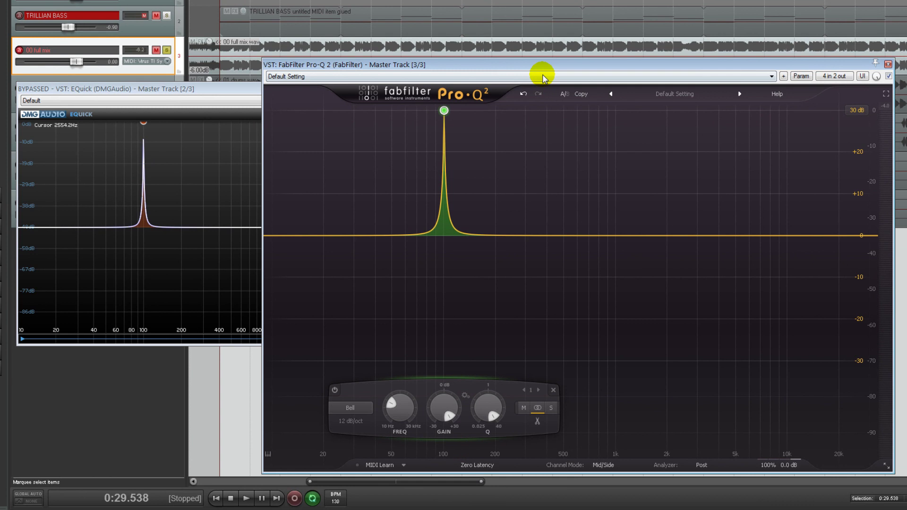
{"action": "left_click_drag", "start_coordinate": [543, 68], "coordinate": [554, 80]}
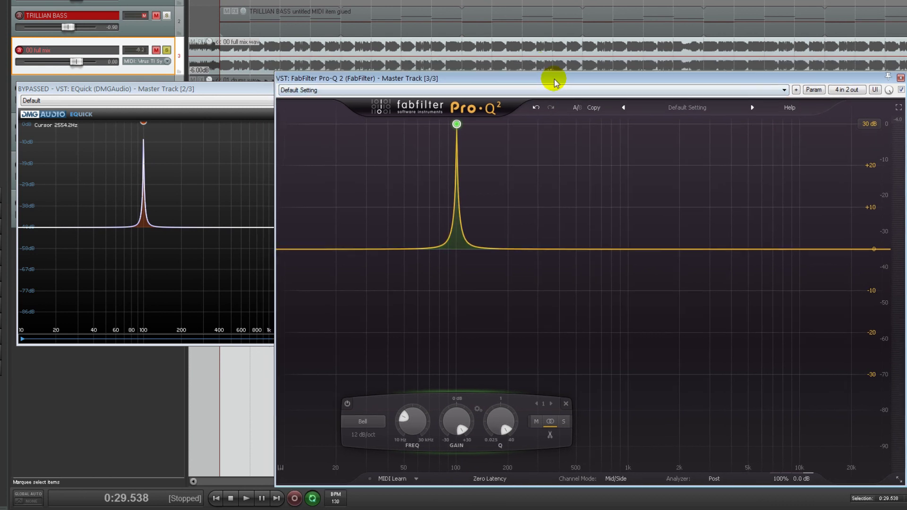
- Play the mix in Zero Latency mode while toggling Pro-Q 2's bypass to compare the sound with and without the 100 Hz bell
{"action": "left_click", "coordinate": [259, 89]}
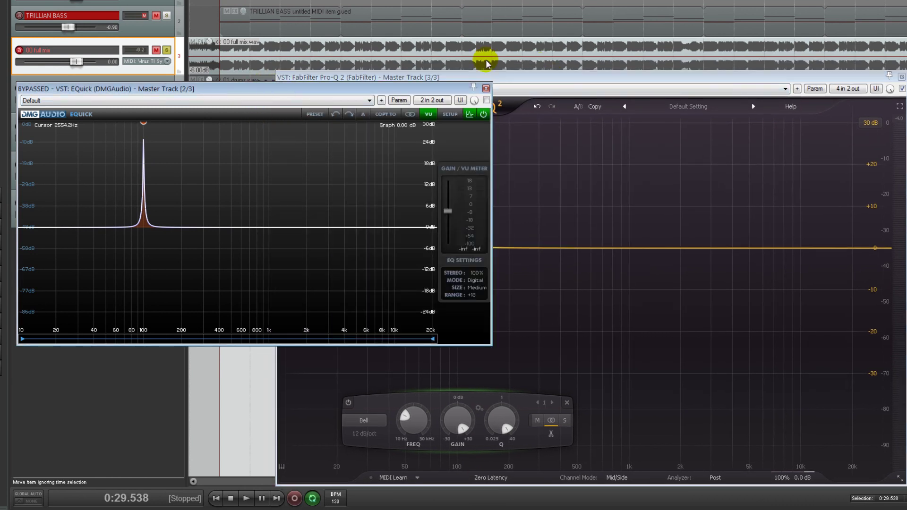
{"action": "left_click", "coordinate": [501, 77]}
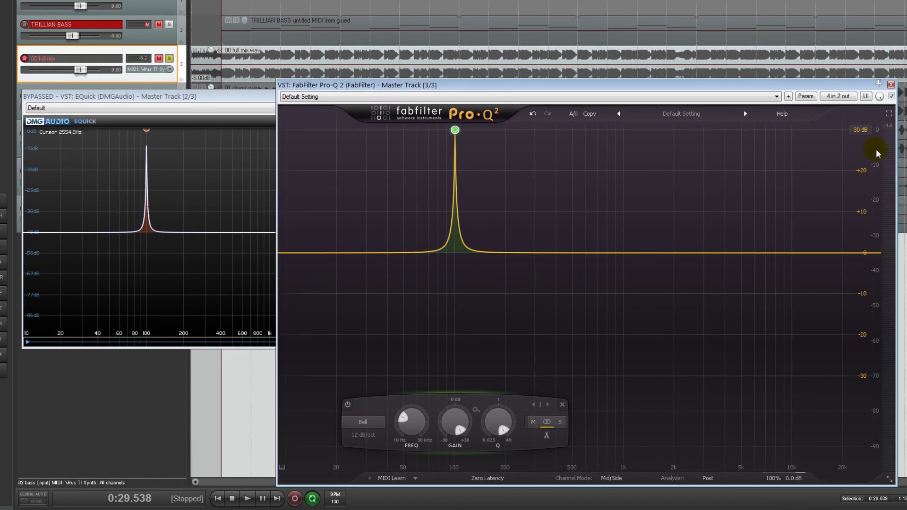
{"action": "key", "text": "space"}
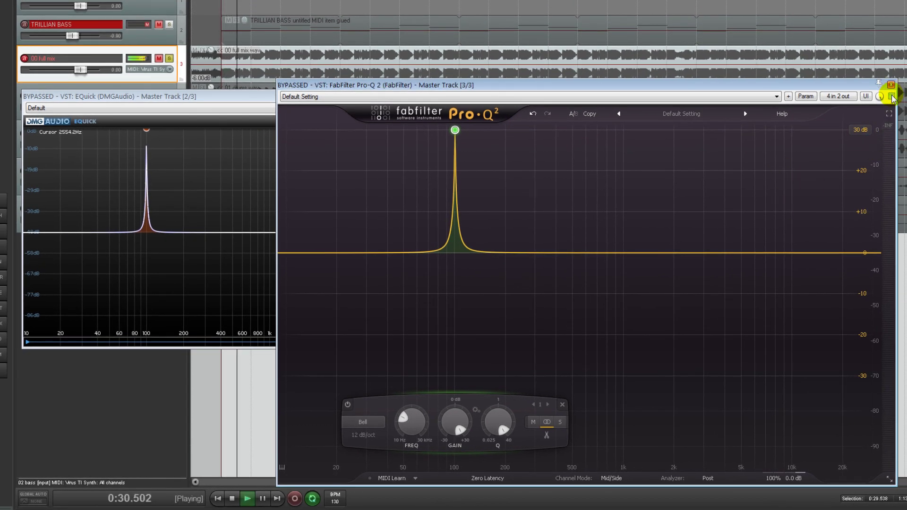
{"action": "left_click", "coordinate": [893, 97]}
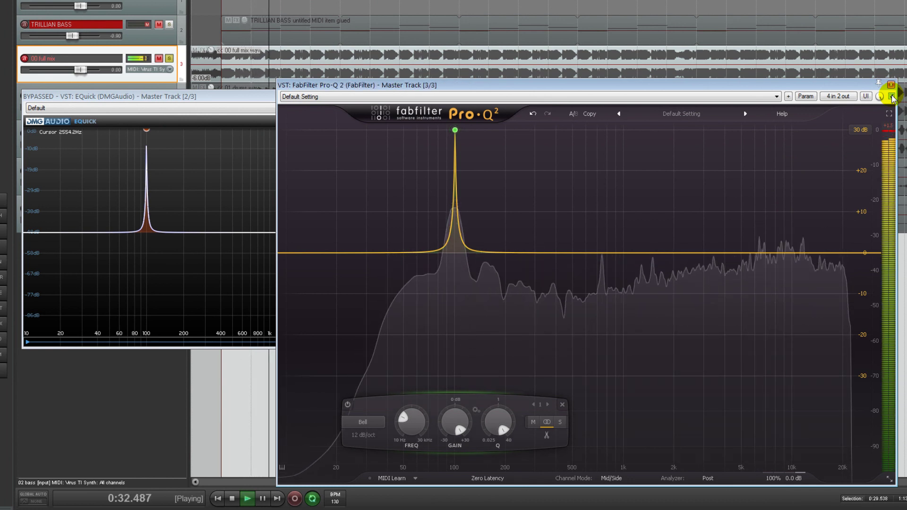
{"action": "left_click", "coordinate": [893, 96]}
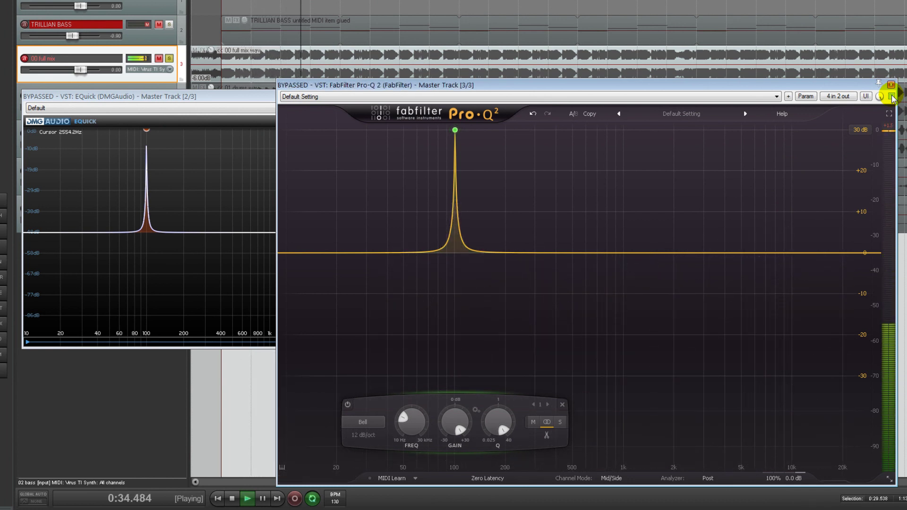
{"action": "left_click", "coordinate": [892, 97]}
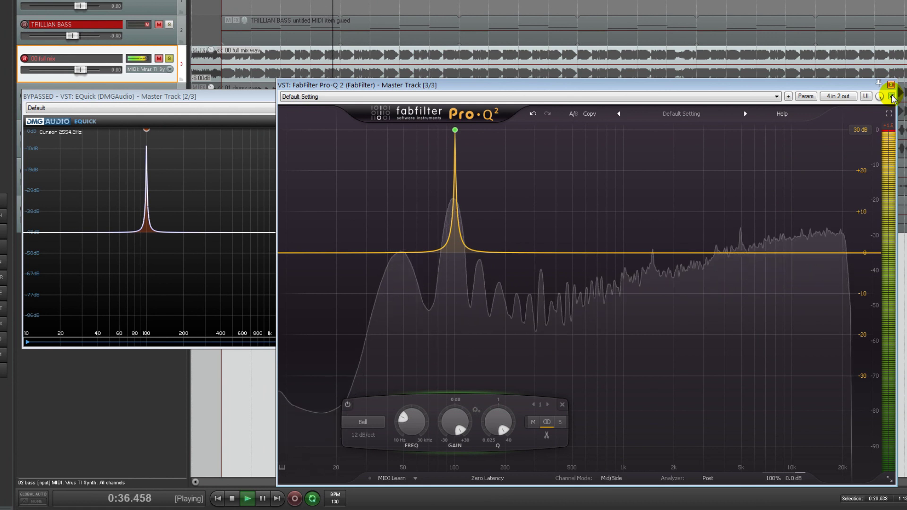
{"action": "key", "text": "space"}
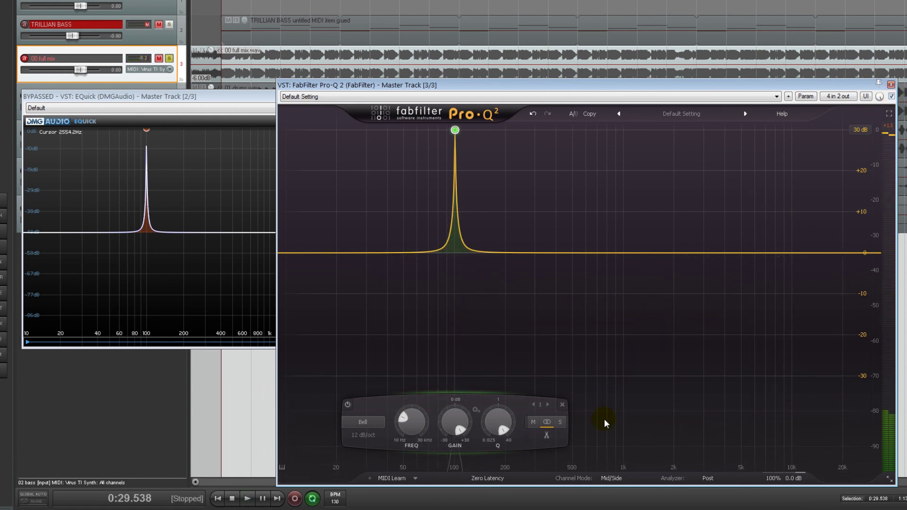
- Set Pro-Q 2's processing mode to Natural Phase and play a short passage of the mix
{"action": "left_click", "coordinate": [499, 478]}
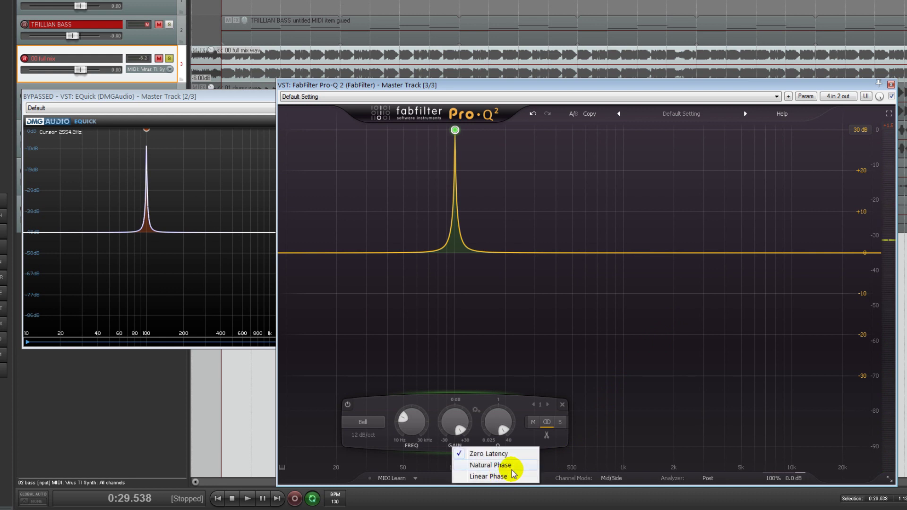
{"action": "left_click", "coordinate": [498, 465]}
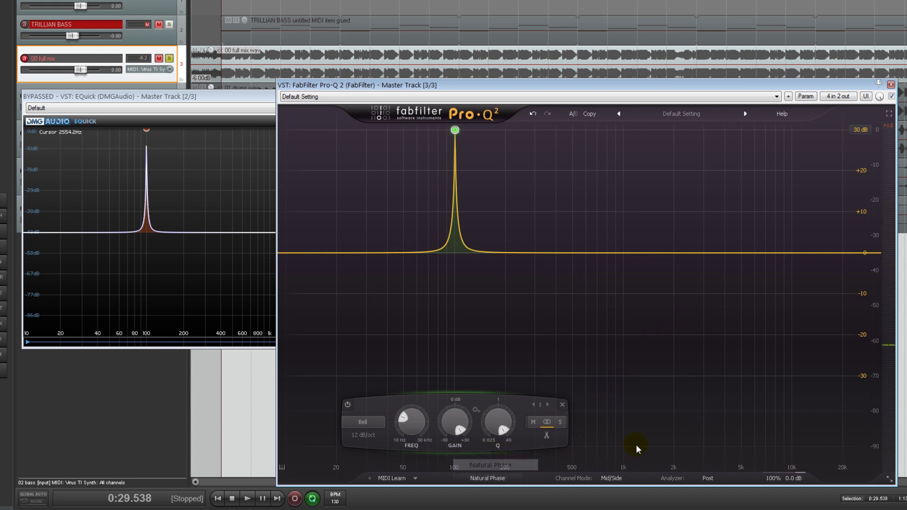
{"action": "key", "text": "space"}
{"action": "key", "text": "space"}
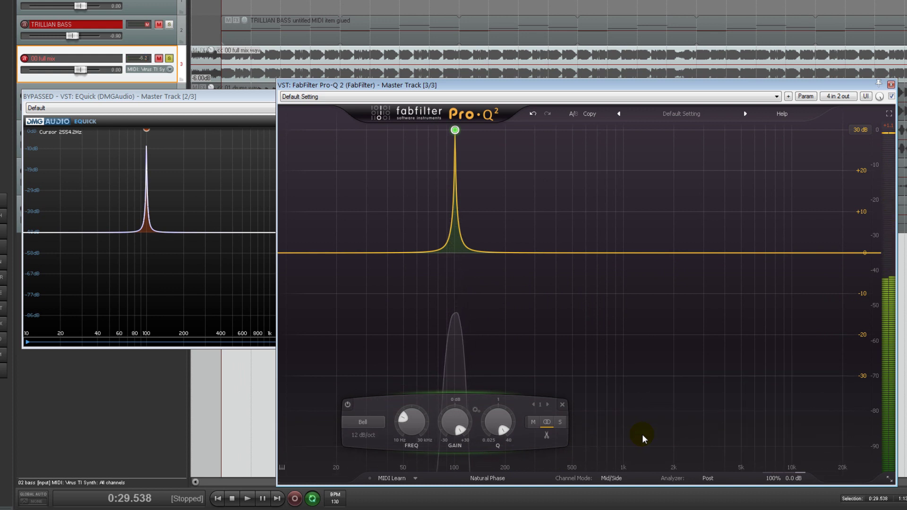
- Set Pro-Q 2 to Linear Phase with Low resolution and audition the mix
{"action": "left_click", "coordinate": [496, 478]}
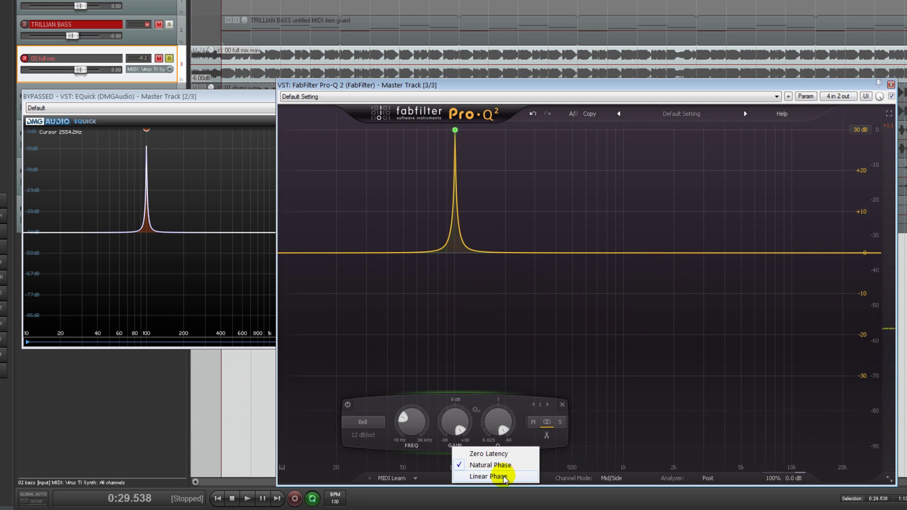
{"action": "left_click", "coordinate": [489, 476]}
{"action": "left_click", "coordinate": [515, 481]}
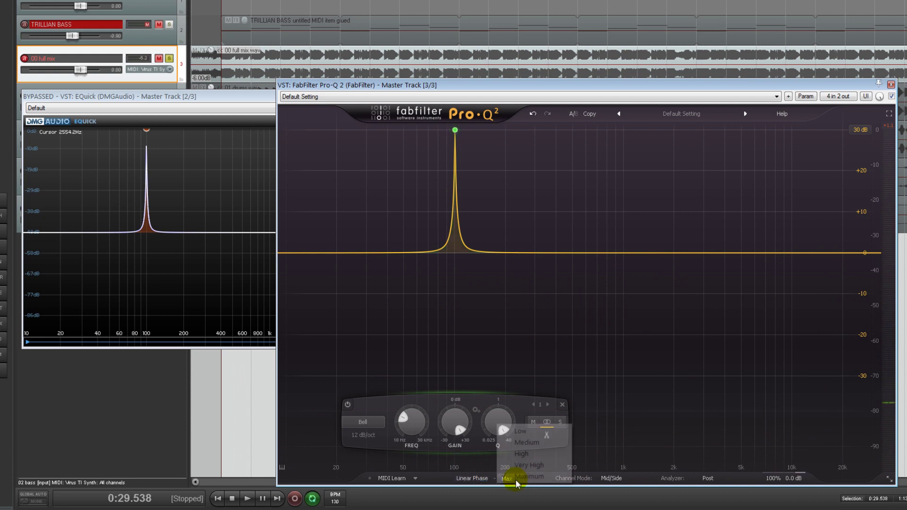
{"action": "left_click", "coordinate": [528, 433]}
{"action": "key", "text": "space"}
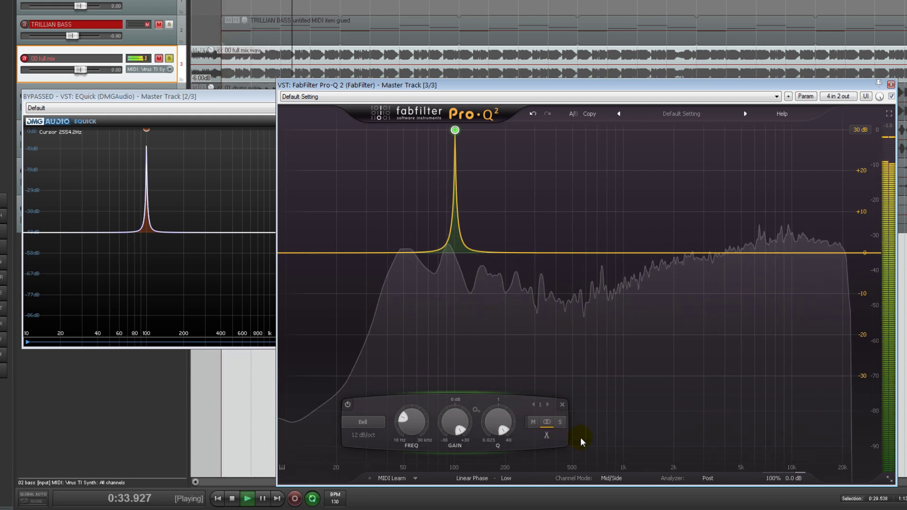
{"action": "key", "text": "space"}
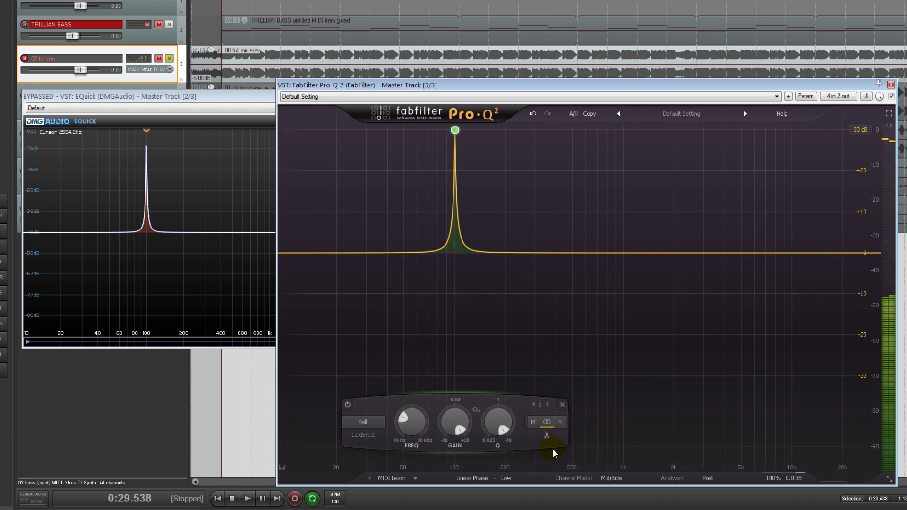
- Change the linear phase resolution to High and audition the mix
{"action": "left_click", "coordinate": [507, 479]}
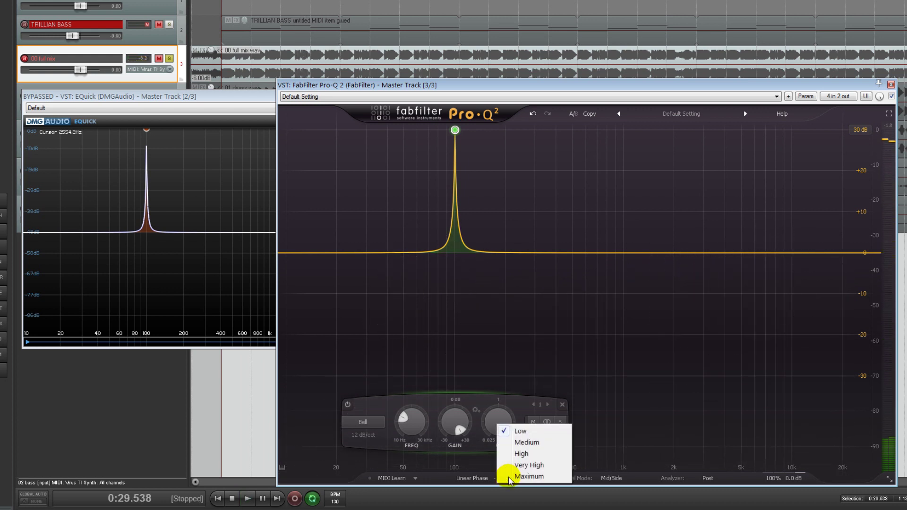
{"action": "left_click", "coordinate": [523, 454]}
{"action": "key", "text": "space"}
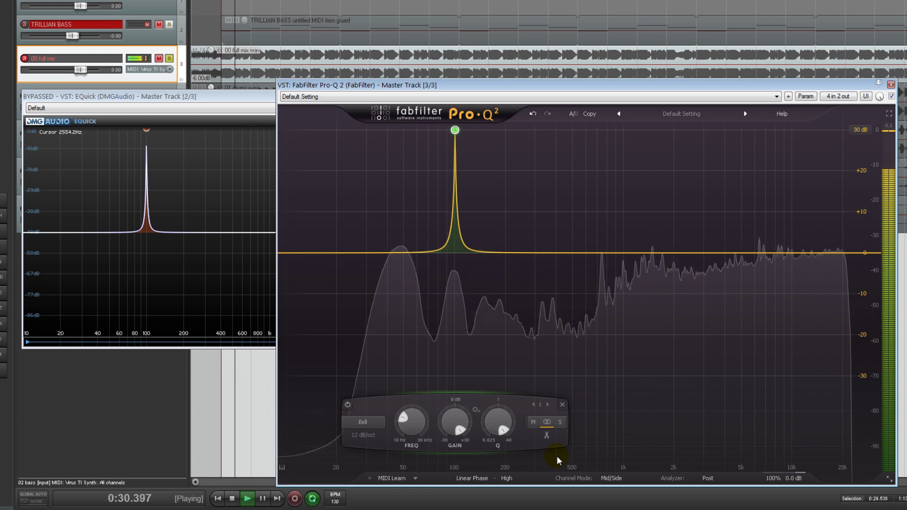
{"action": "key", "text": "space"}
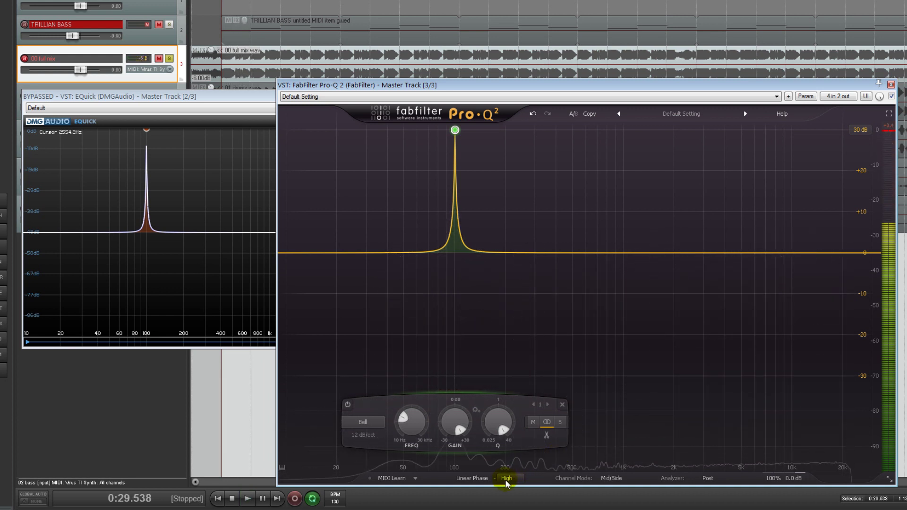
- Raise the linear phase resolution to Maximum and audition the mix
{"action": "left_click", "coordinate": [507, 478]}
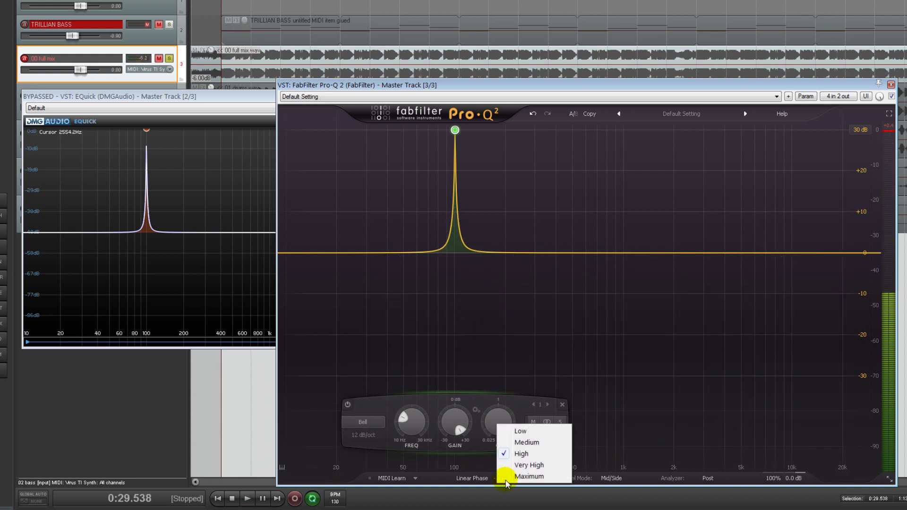
{"action": "left_click", "coordinate": [529, 477]}
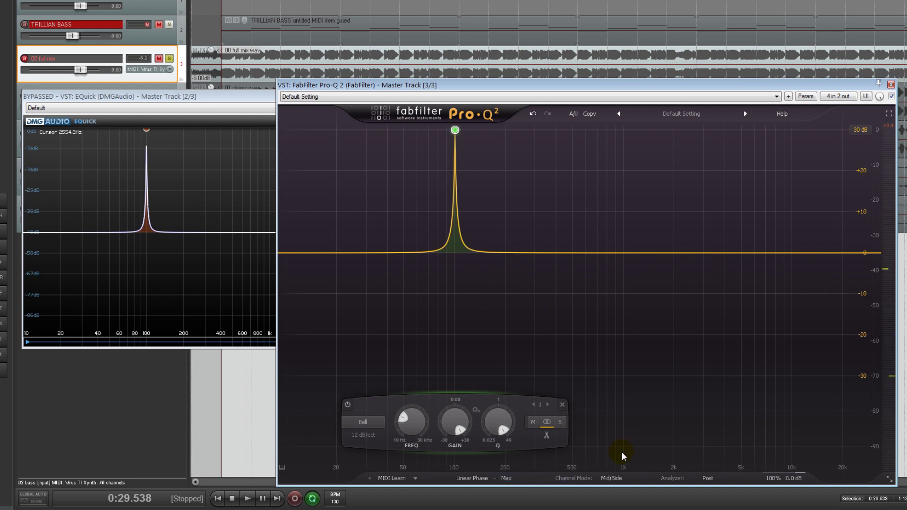
{"action": "key", "text": "space"}
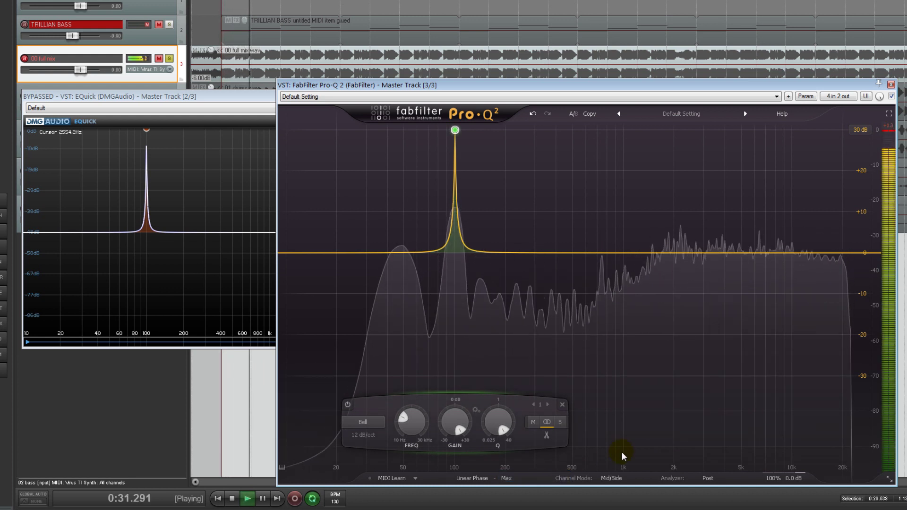
{"action": "key", "text": "space"}
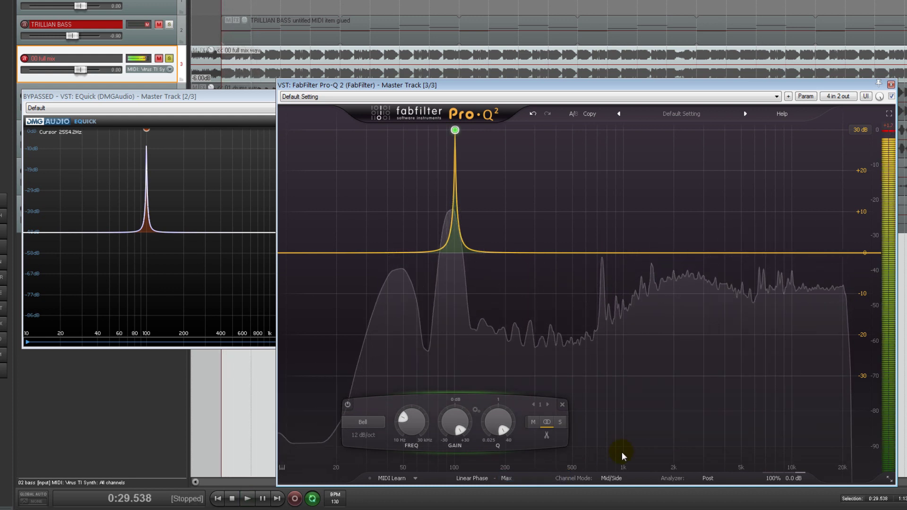
- Switch the linear phase resolution to Low and back to Maximum
{"action": "left_click", "coordinate": [506, 479]}
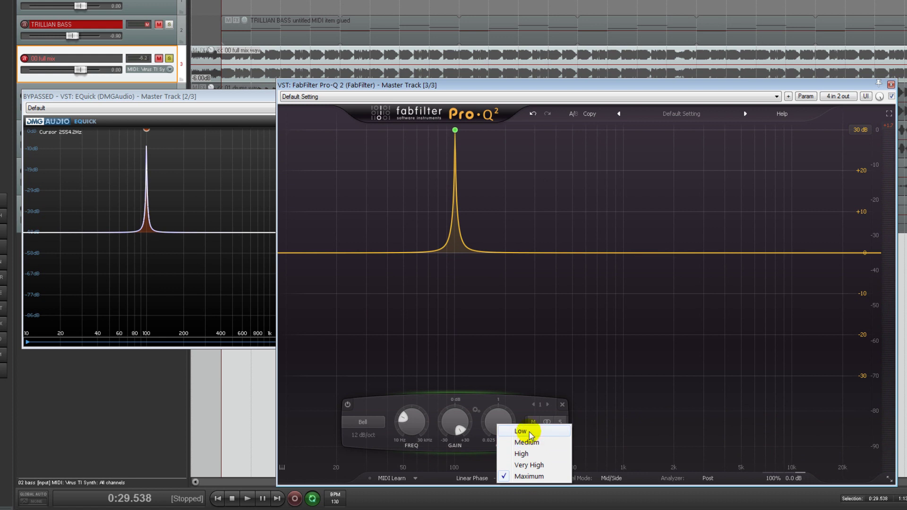
{"action": "left_click", "coordinate": [530, 435]}
{"action": "left_click", "coordinate": [520, 479]}
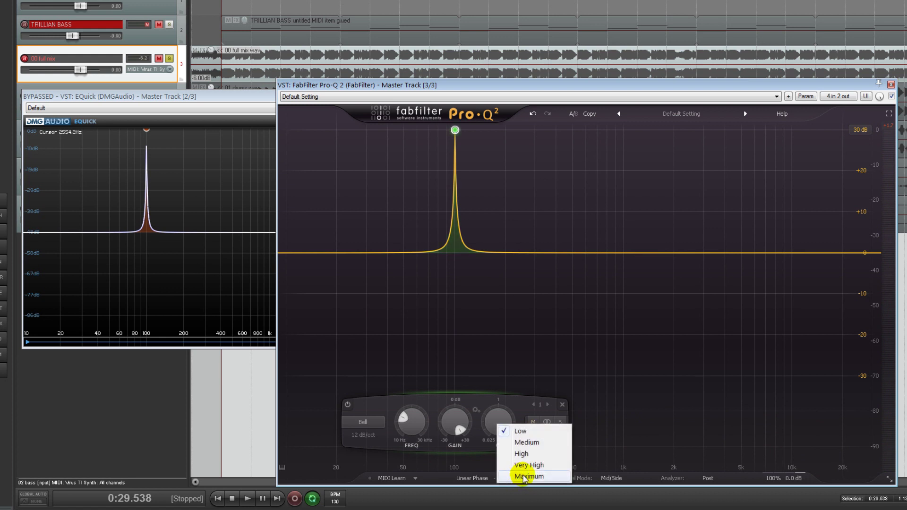
{"action": "left_click", "coordinate": [529, 477]}
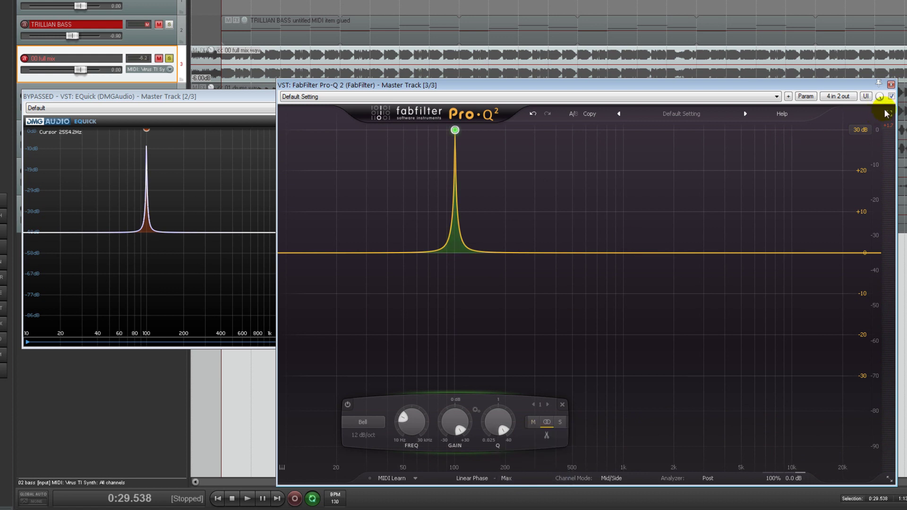
- Close the Pro-Q 2 window and take the EQuick plugin out of bypass
{"action": "left_click", "coordinate": [891, 84]}
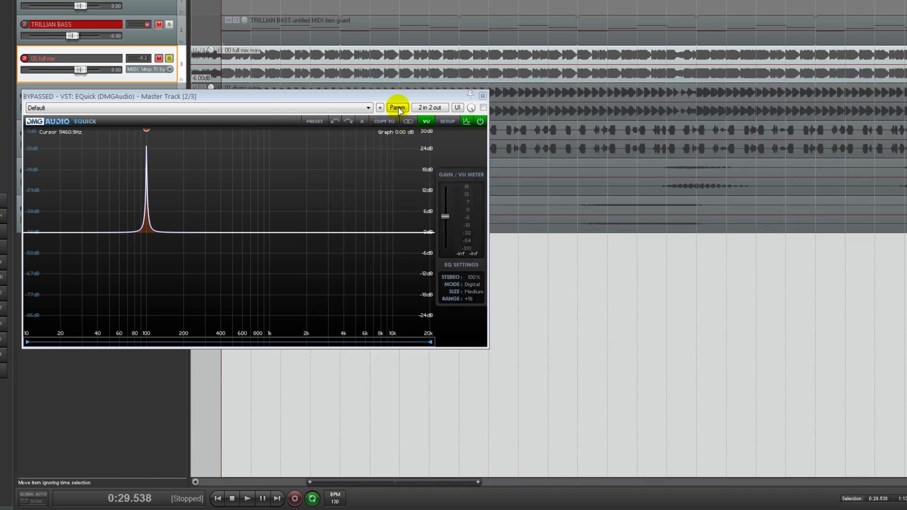
{"action": "left_click_drag", "start_coordinate": [396, 97], "coordinate": [691, 193]}
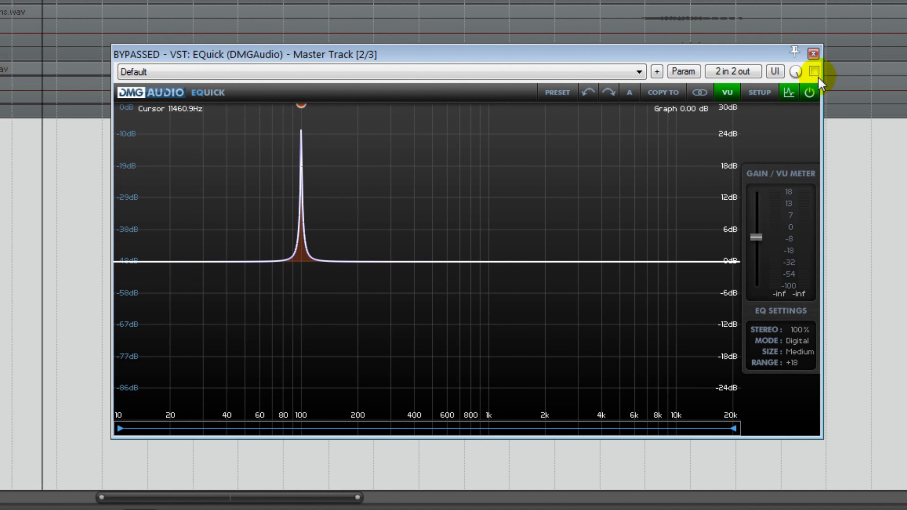
{"action": "left_click", "coordinate": [816, 72]}
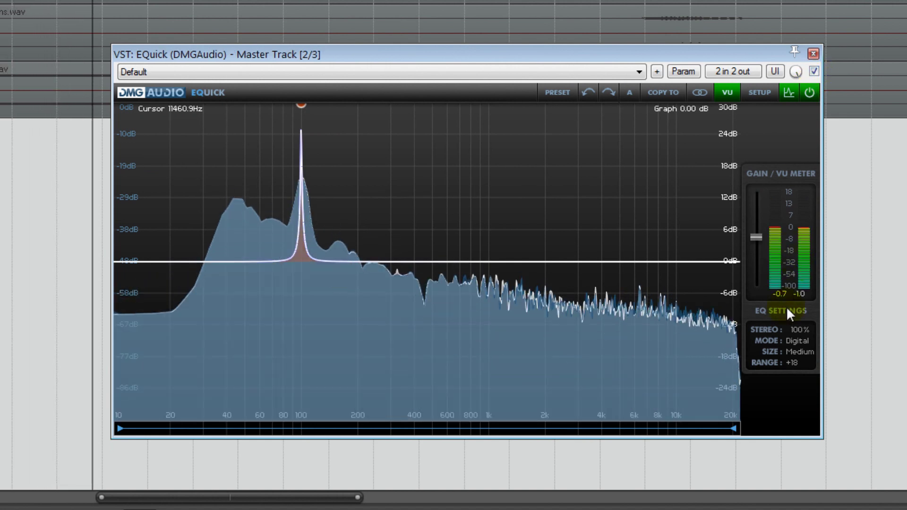
- Switch EQuick's mode to Linear and back to Digital during playback to compare the two
{"action": "left_click", "coordinate": [797, 341]}
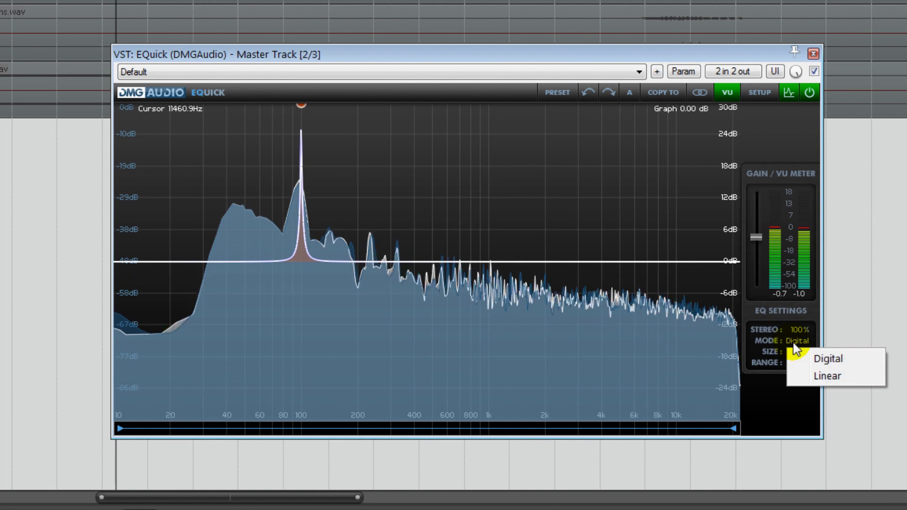
{"action": "left_click", "coordinate": [807, 378]}
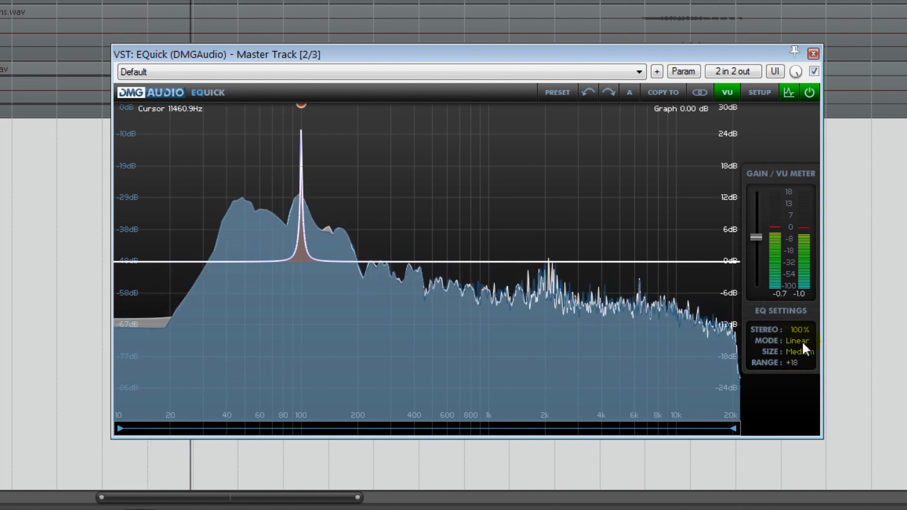
{"action": "left_click", "coordinate": [801, 341]}
{"action": "left_click", "coordinate": [811, 358]}
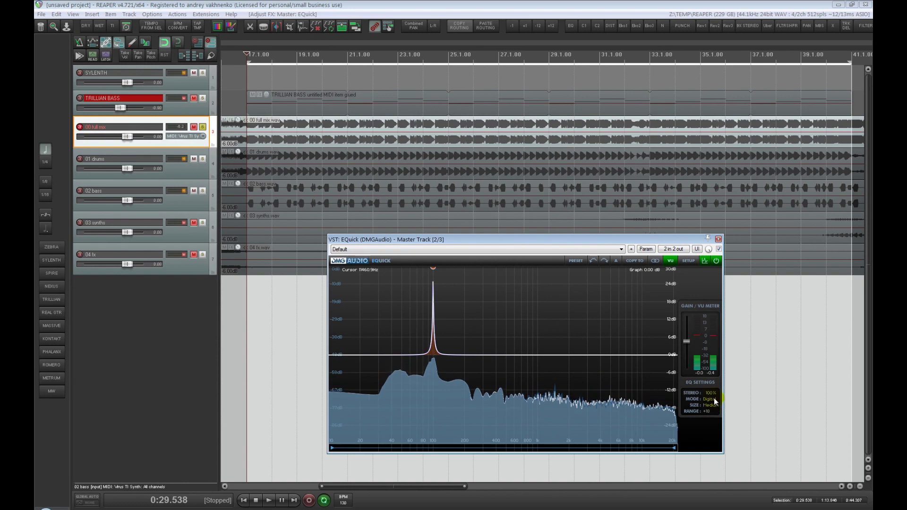
- Set EQuick's mode to Linear and reposition its window over the empty arrange area
{"action": "left_click", "coordinate": [714, 398]}
{"action": "left_click", "coordinate": [723, 416]}
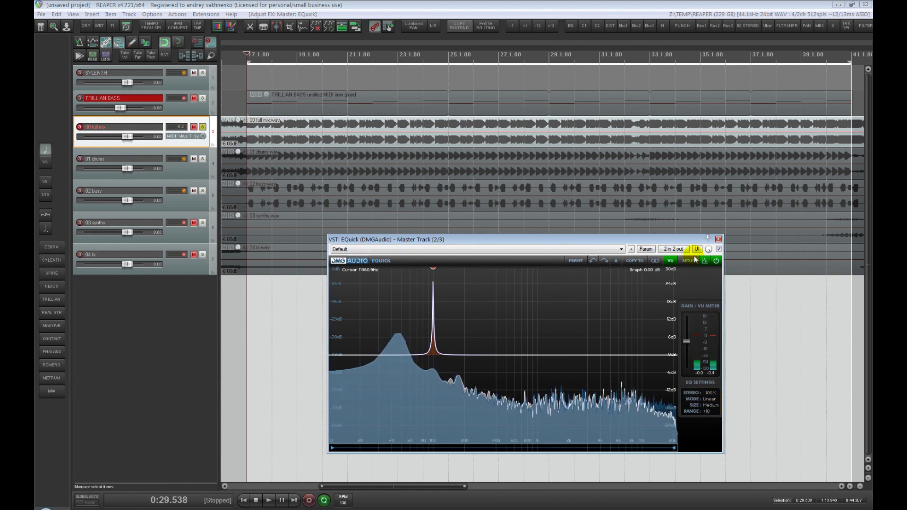
{"action": "left_click_drag", "start_coordinate": [670, 243], "coordinate": [719, 258]}
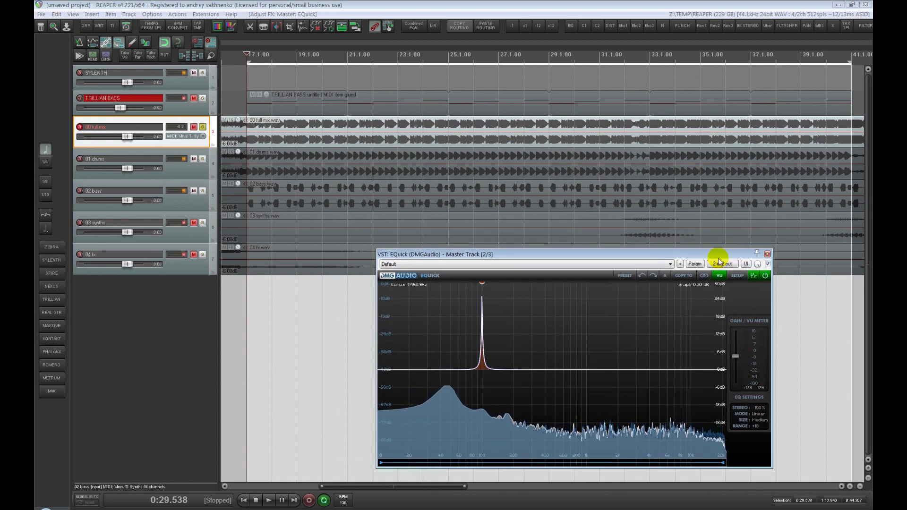